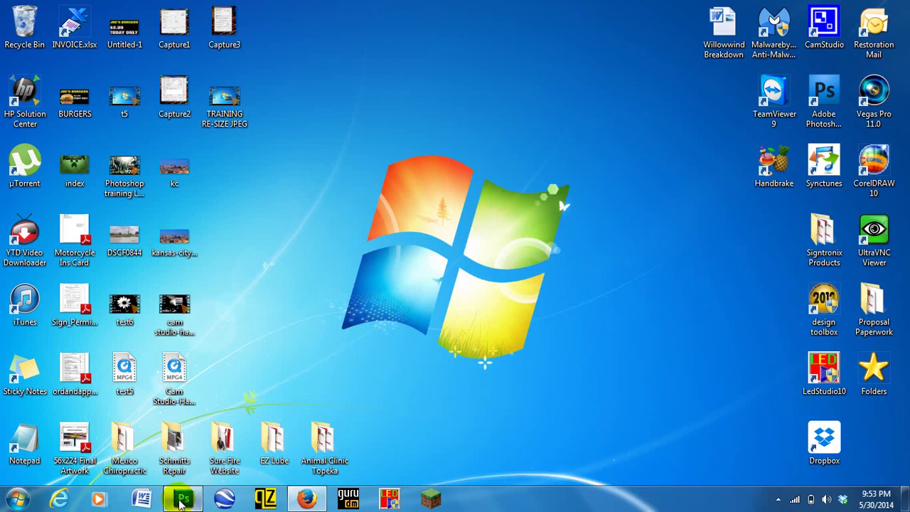
Switch to Photoshop and close the Untitled-1 burger sign document without saving its changes
{"action": "left_click", "coordinate": [182, 499]}
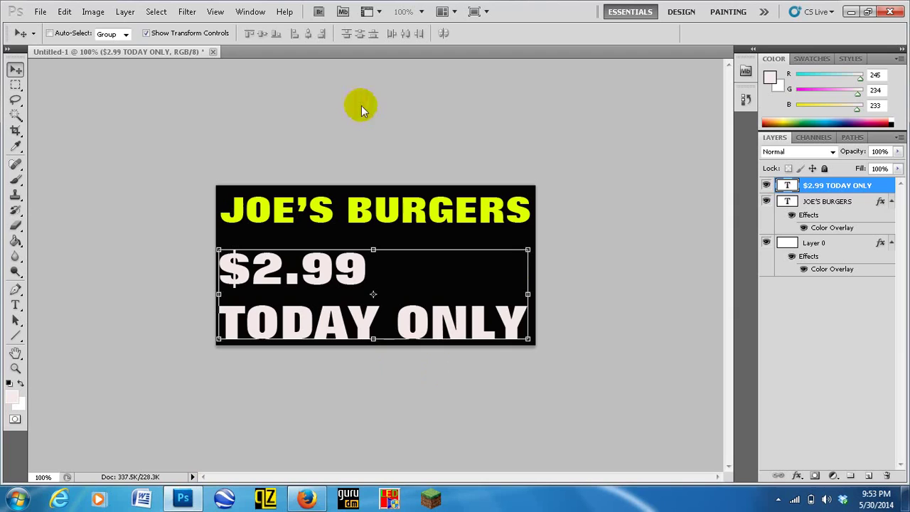
{"action": "left_click", "coordinate": [212, 53]}
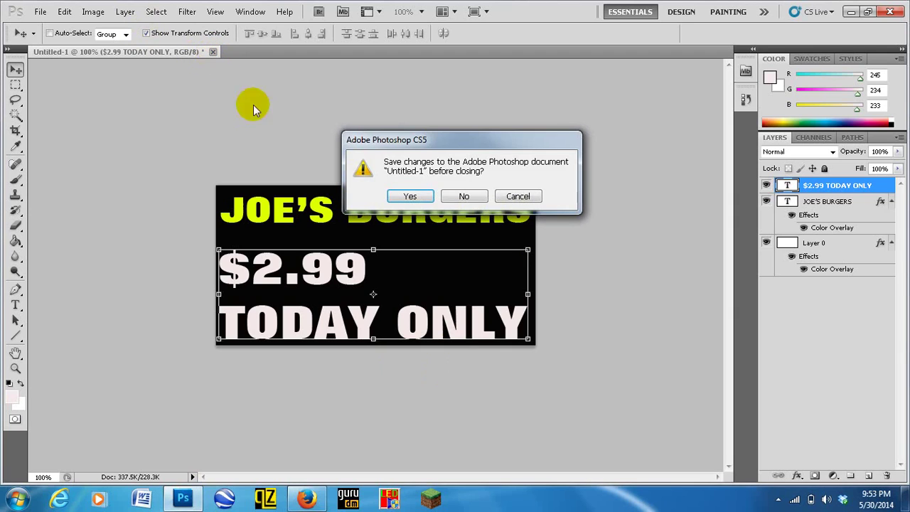
{"action": "left_click", "coordinate": [478, 200]}
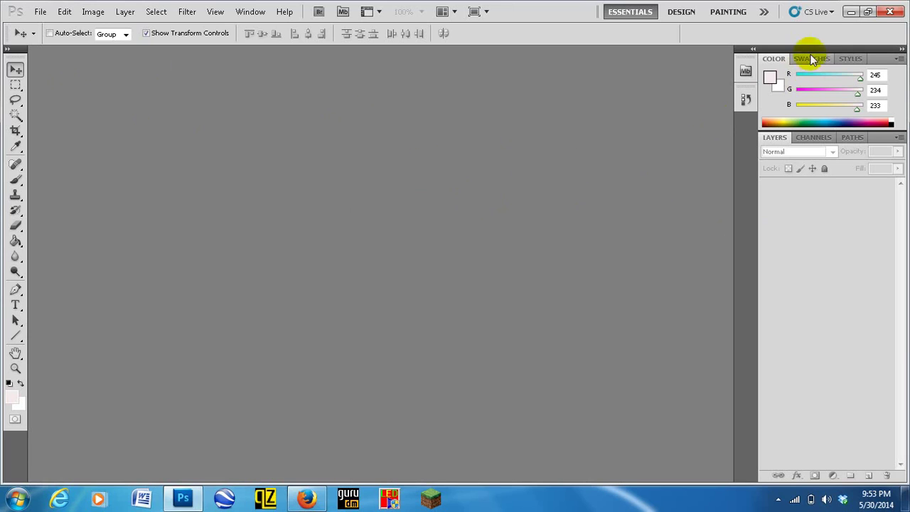
{"action": "left_click", "coordinate": [851, 12]}
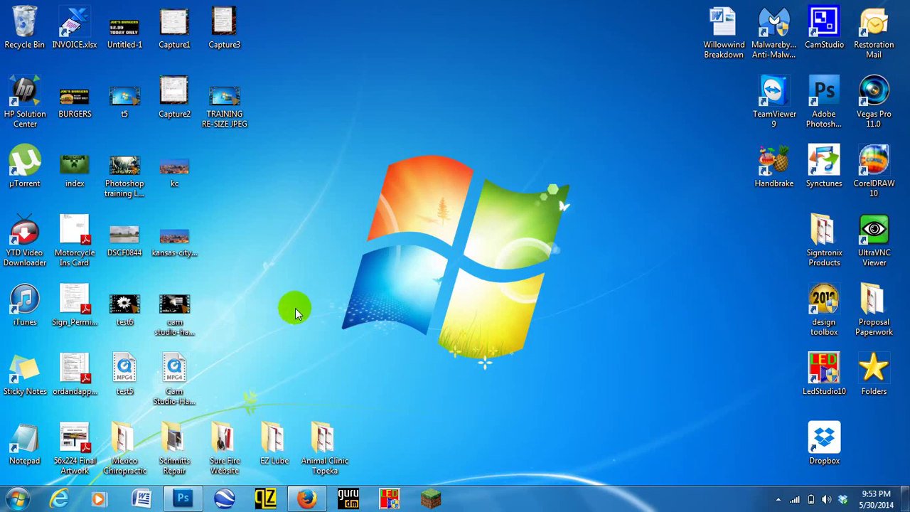
{"action": "left_click", "coordinate": [181, 501]}
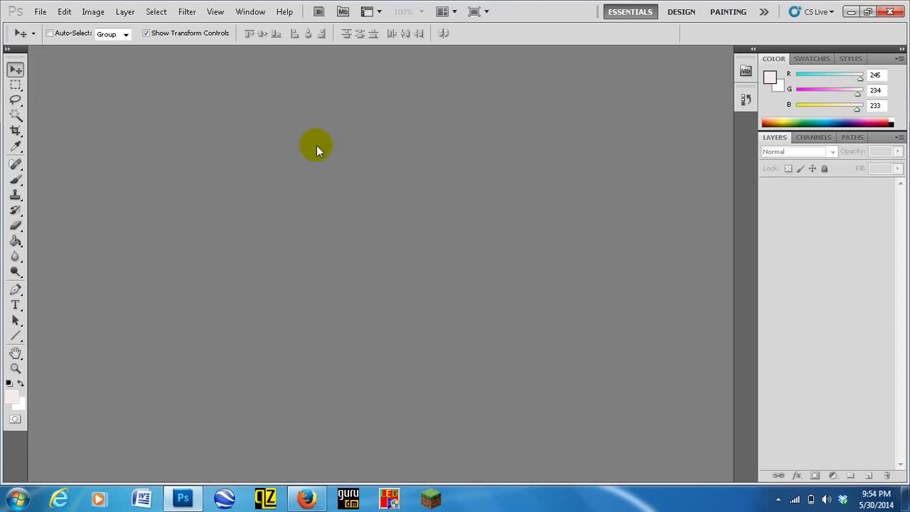
{"action": "left_click", "coordinate": [40, 12]}
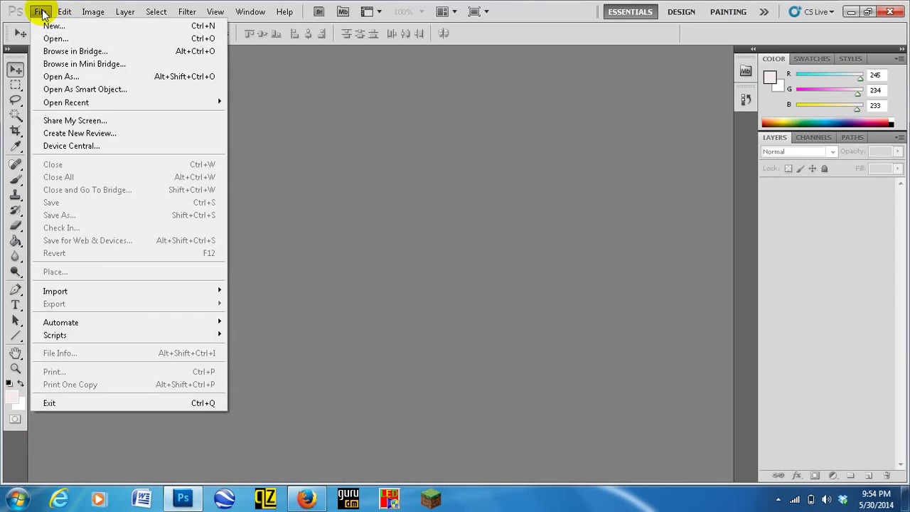
{"action": "mouse_move", "coordinate": [94, 12]}
{"action": "left_click", "coordinate": [399, 181]}
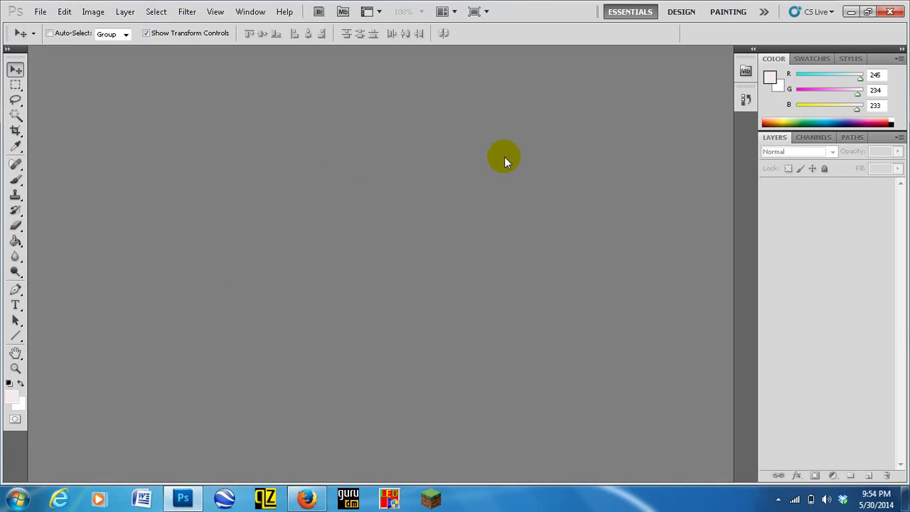
Minimize Photoshop, find Calculator by searching for "calc", and open it in the upper middle of the desktop
{"action": "left_click", "coordinate": [851, 13]}
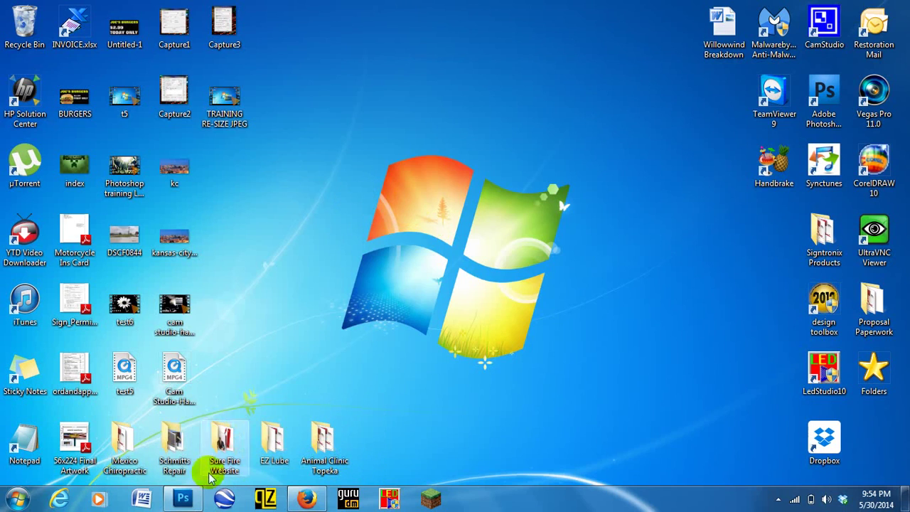
{"action": "left_click", "coordinate": [19, 501]}
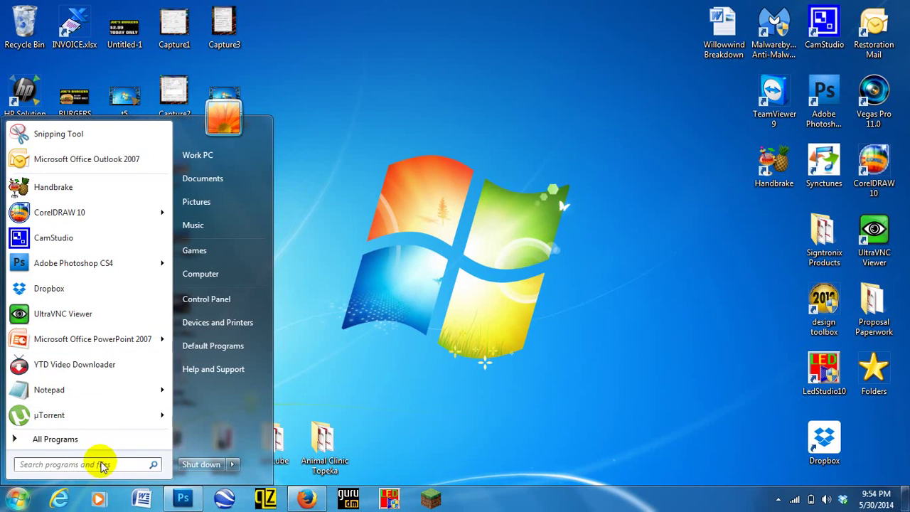
{"action": "type", "text": "calc"}
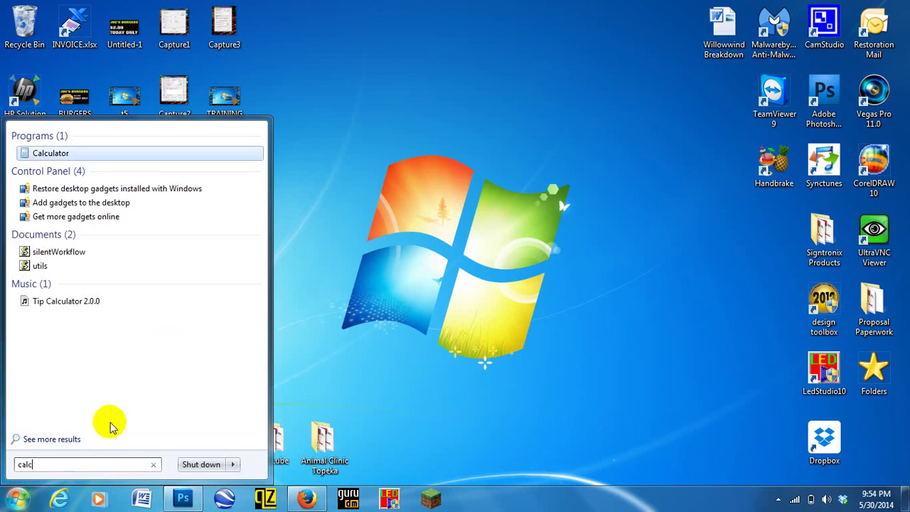
{"action": "left_click", "coordinate": [62, 153]}
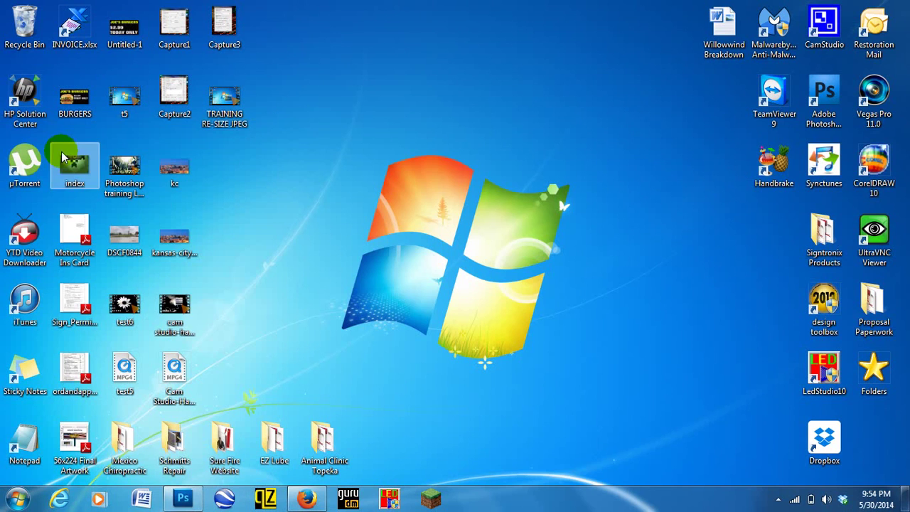
{"action": "left_click_drag", "start_coordinate": [600, 262], "coordinate": [443, 80]}
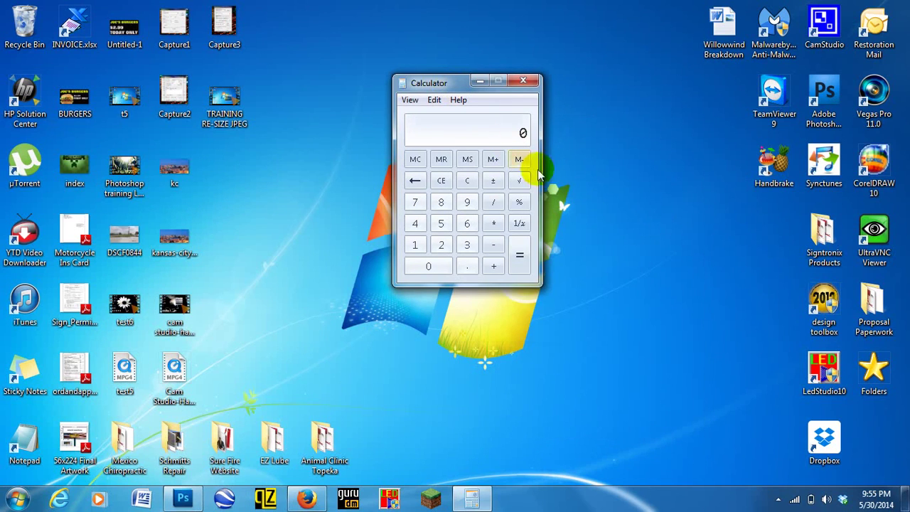
Calculate 80 multiplied by 3 in Calculator
{"action": "left_click", "coordinate": [442, 203]}
{"action": "left_click", "coordinate": [435, 266]}
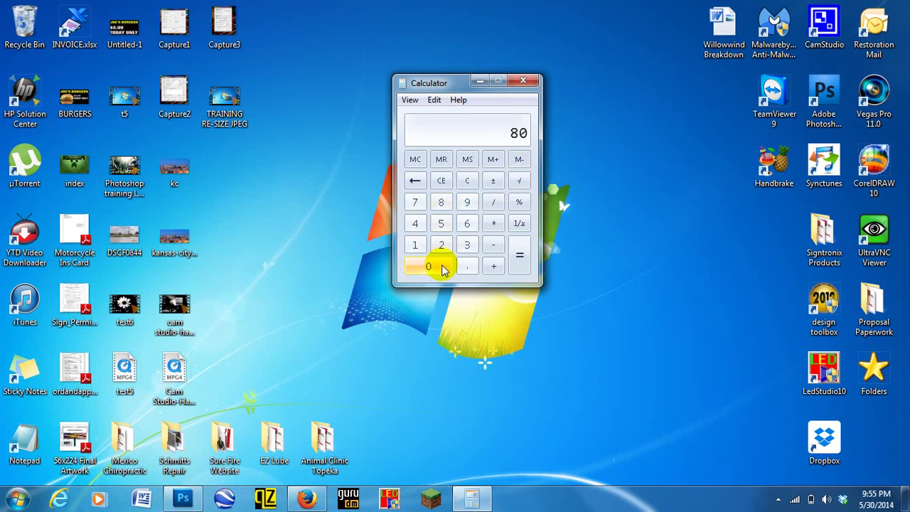
{"action": "left_click", "coordinate": [493, 226]}
{"action": "left_click", "coordinate": [470, 243]}
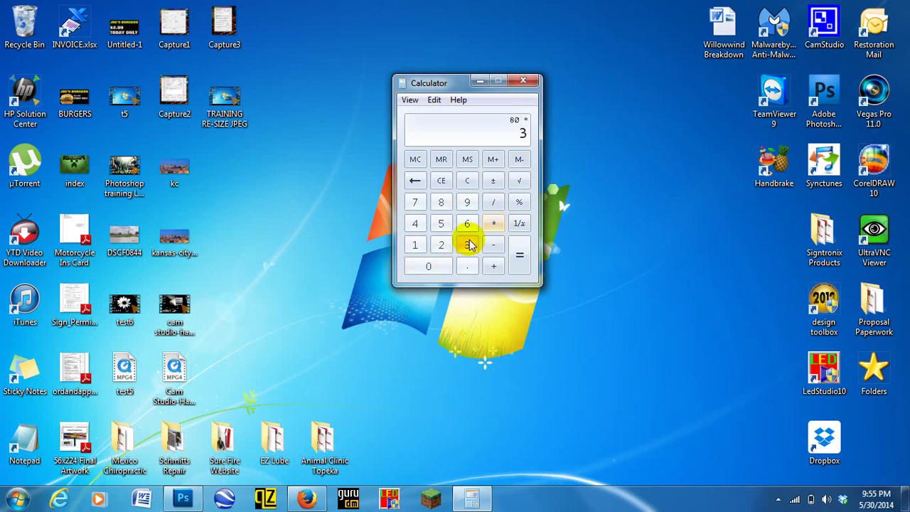
{"action": "left_click", "coordinate": [518, 255]}
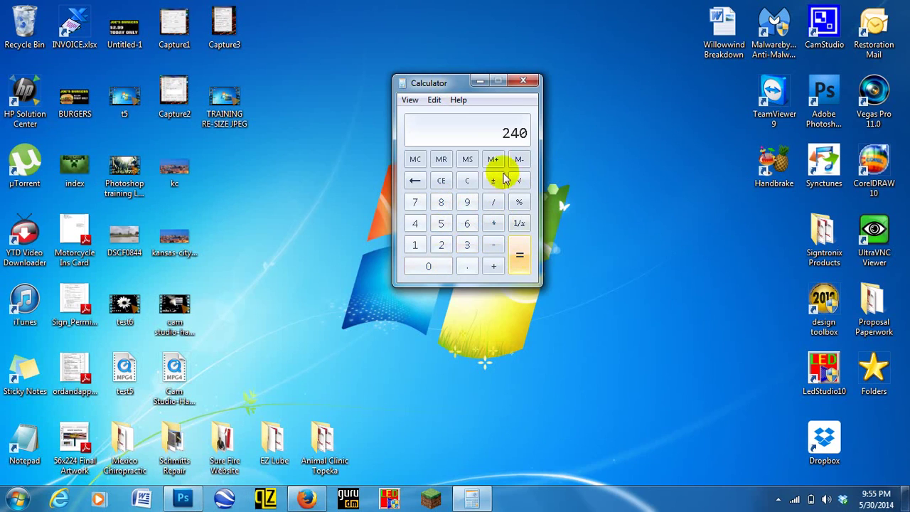
Clear the previous result, calculate 160 multiplied by 3, and close Calculator
{"action": "left_click", "coordinate": [441, 180]}
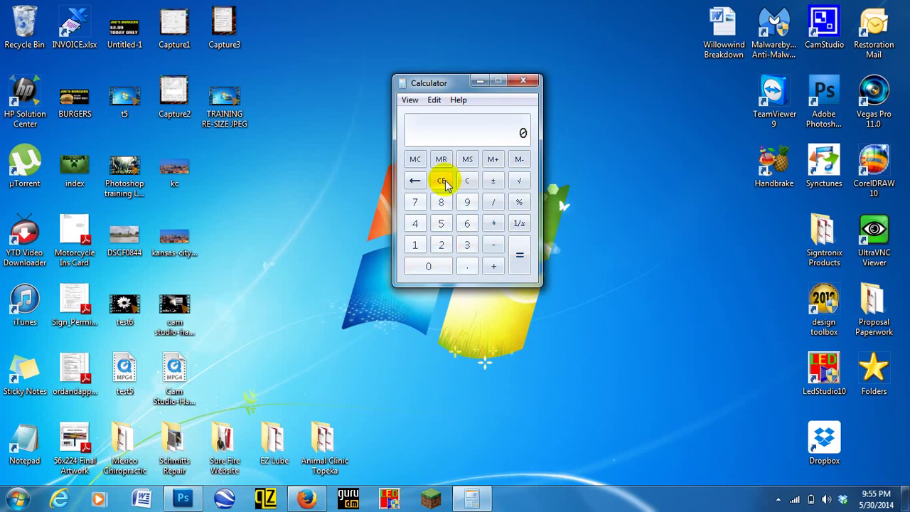
{"action": "left_click", "coordinate": [415, 244]}
{"action": "left_click", "coordinate": [467, 224]}
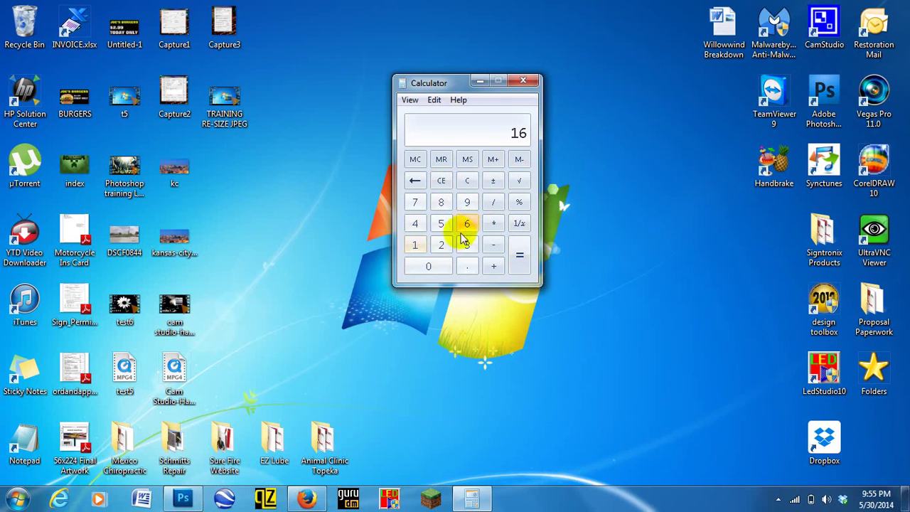
{"action": "left_click", "coordinate": [430, 267]}
{"action": "left_click", "coordinate": [493, 225]}
{"action": "left_click", "coordinate": [467, 245]}
{"action": "left_click", "coordinate": [520, 257]}
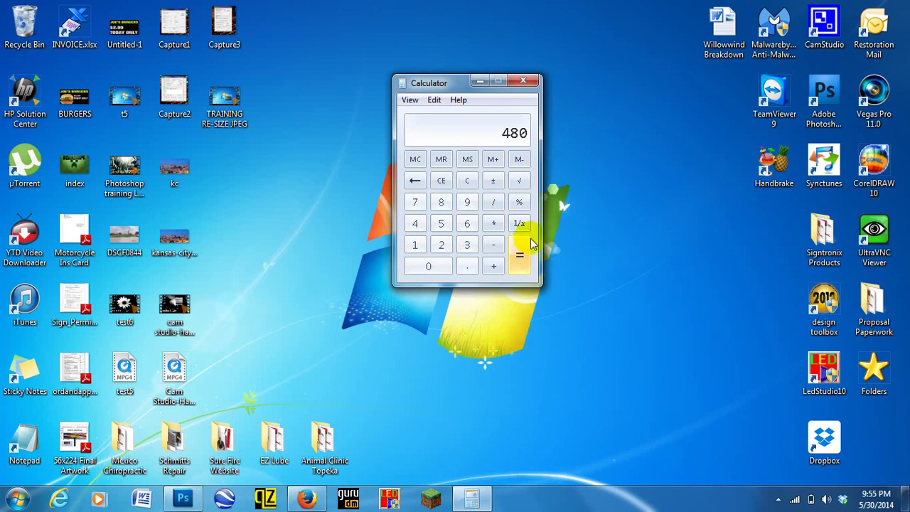
{"action": "left_click", "coordinate": [523, 81]}
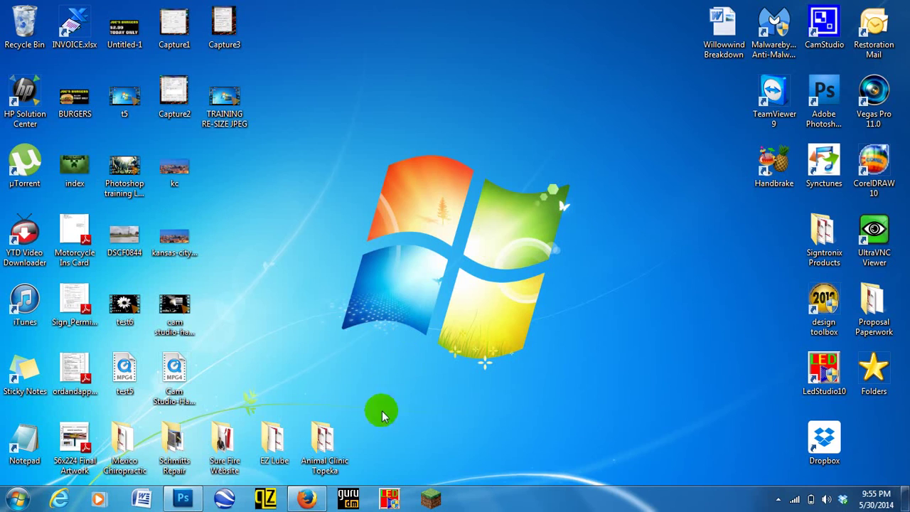
Switch to Photoshop and create a new 480 × 240 pixel document at 72 pixels/inch in RGB Color with a white background
{"action": "mouse_move", "coordinate": [309, 502]}
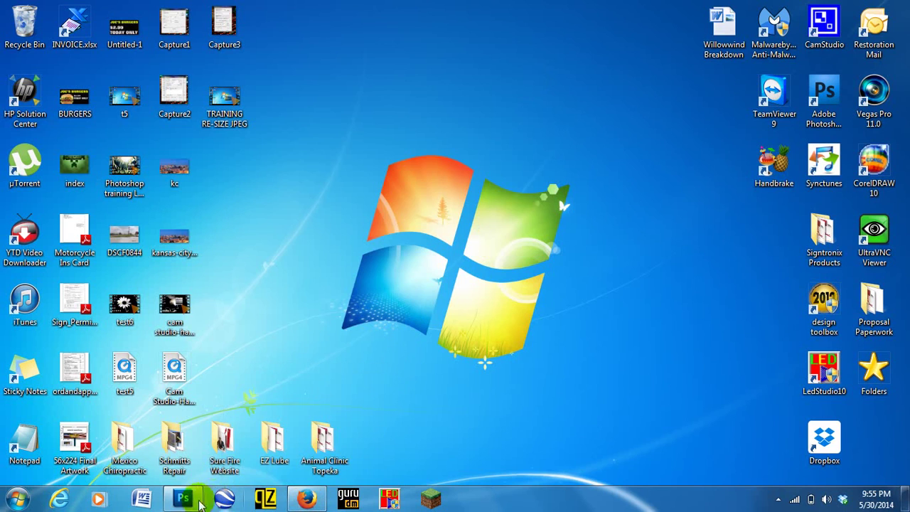
{"action": "left_click", "coordinate": [191, 503]}
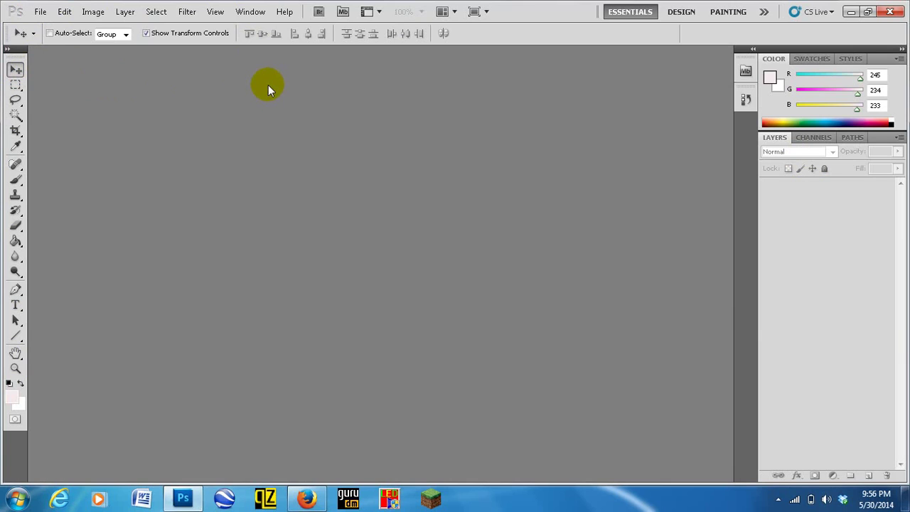
{"action": "left_click", "coordinate": [41, 12]}
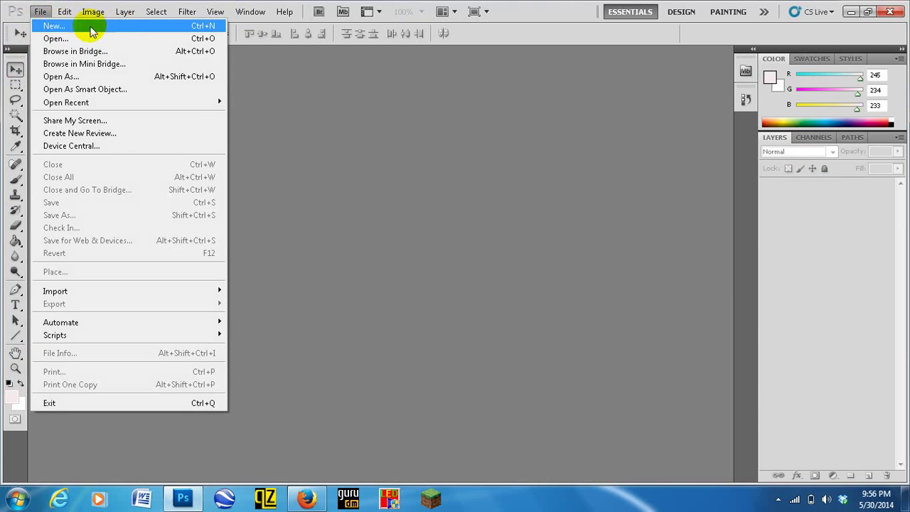
{"action": "left_click", "coordinate": [55, 29]}
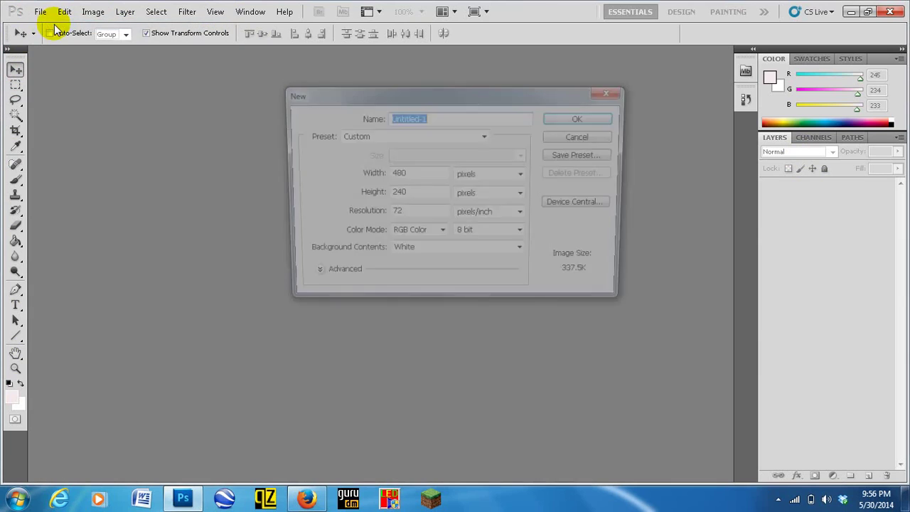
{"action": "left_click_drag", "start_coordinate": [409, 177], "coordinate": [348, 176]}
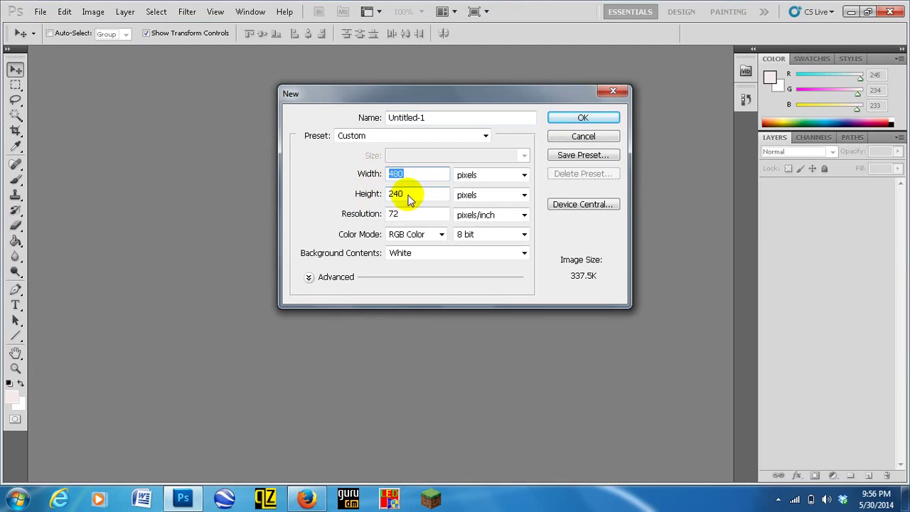
{"action": "left_click", "coordinate": [585, 115]}
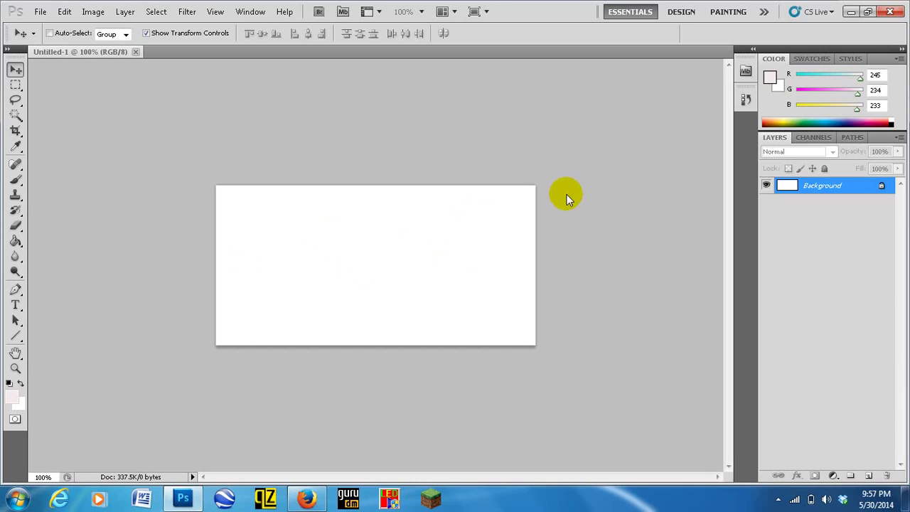
Minimize Photoshop and check the file size and pixel dimensions in the properties of the kansas-city JPEG on the desktop
{"action": "left_click", "coordinate": [851, 12]}
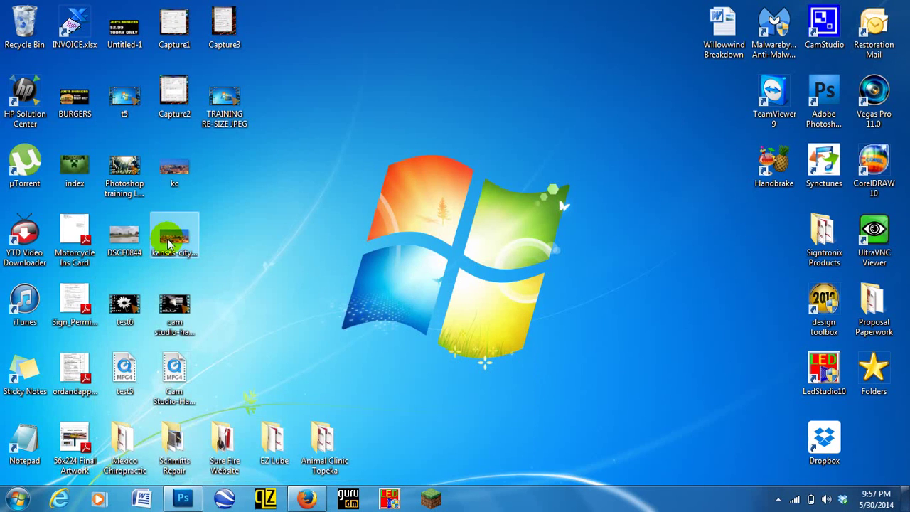
{"action": "left_click", "coordinate": [171, 243]}
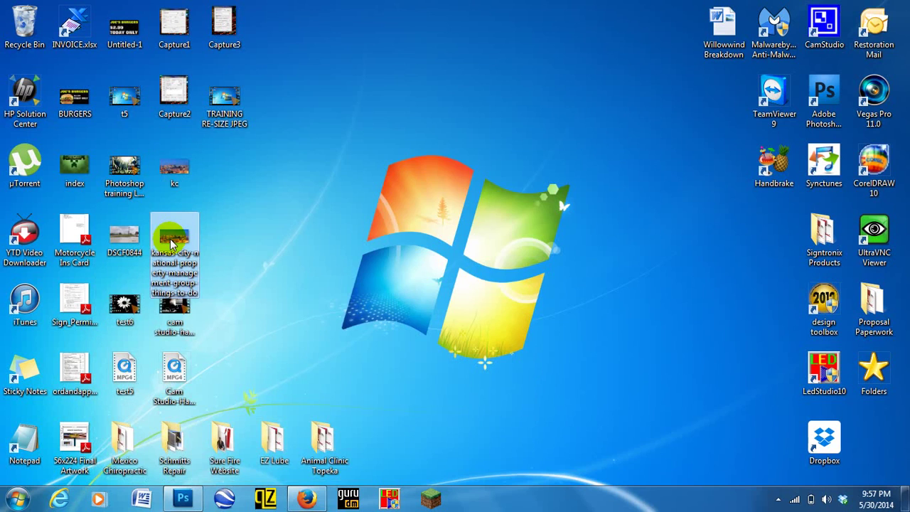
{"action": "right_click", "coordinate": [171, 243]}
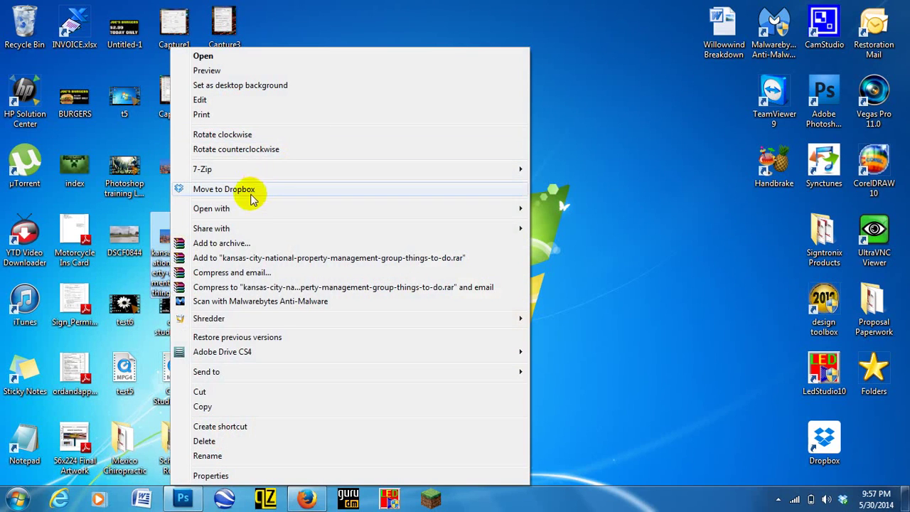
{"action": "left_click", "coordinate": [222, 475]}
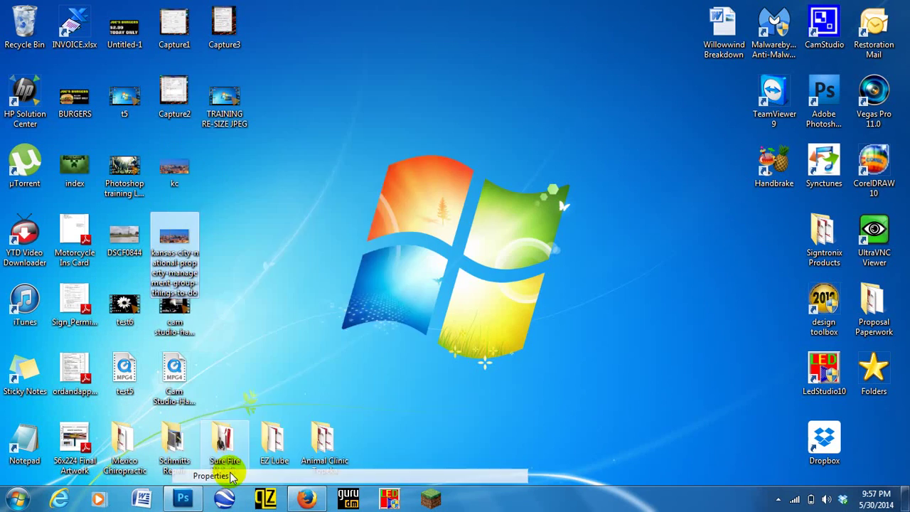
{"action": "left_click_drag", "start_coordinate": [291, 151], "coordinate": [421, 41]}
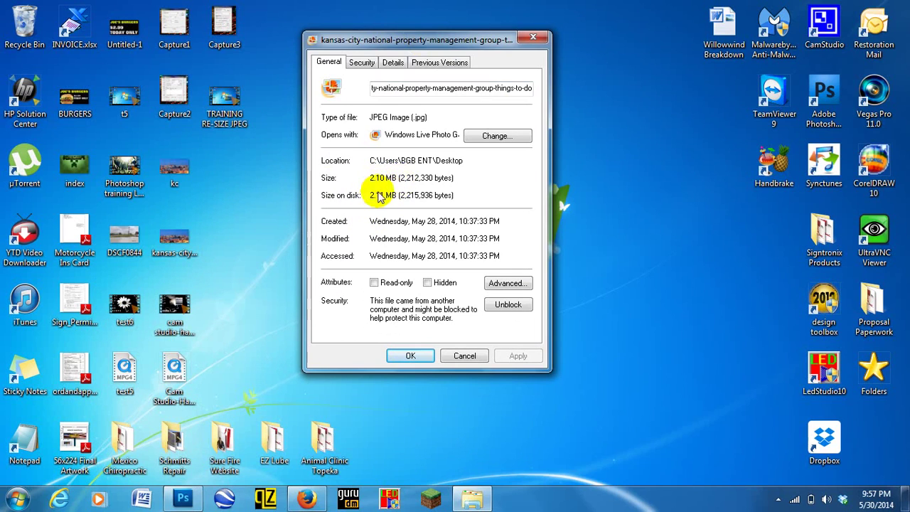
{"action": "left_click", "coordinate": [393, 63]}
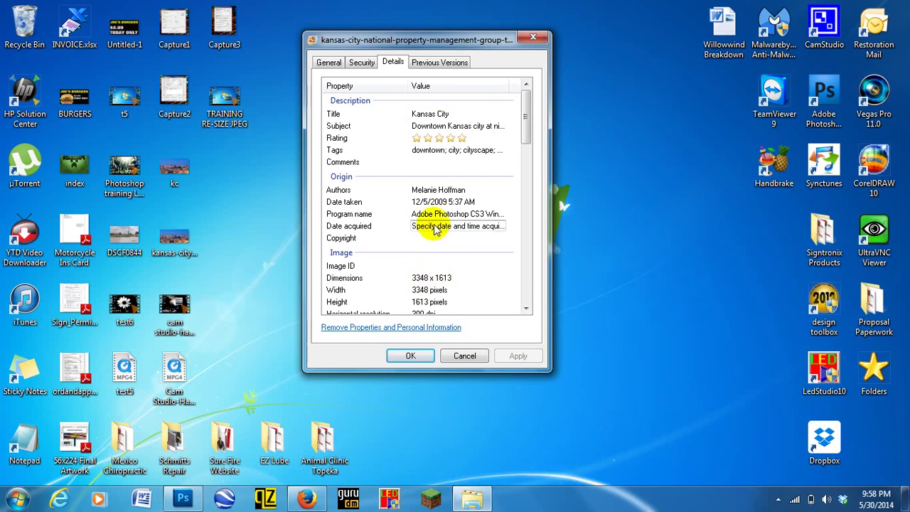
{"action": "left_click", "coordinate": [327, 62]}
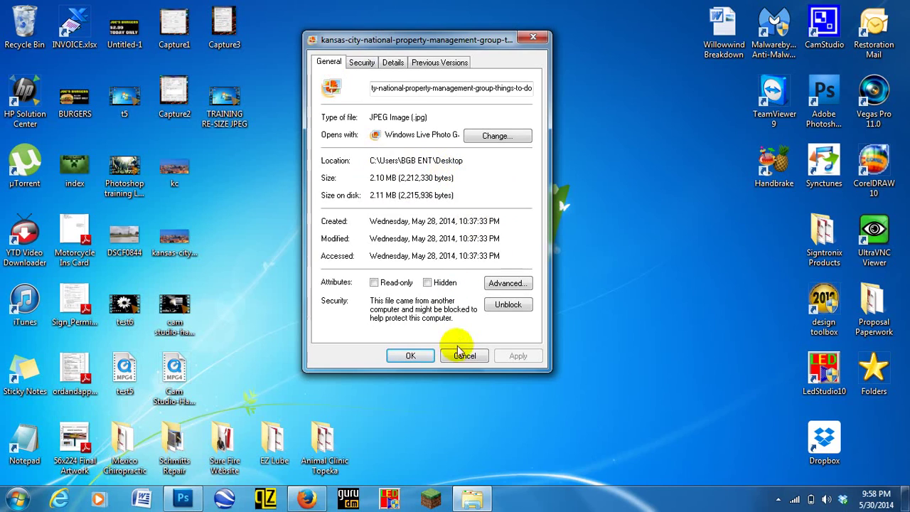
{"action": "left_click", "coordinate": [420, 356]}
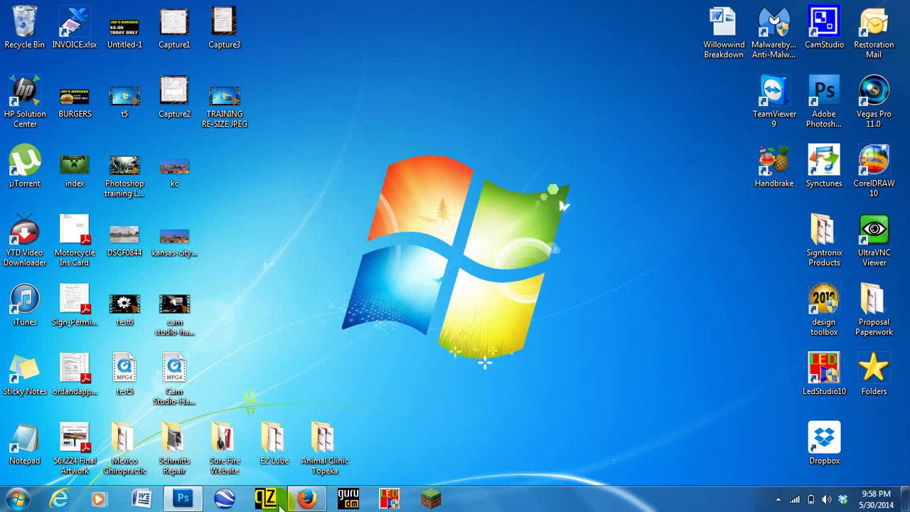
Switch to Photoshop and open the kansas-city JPEG from the desktop
{"action": "left_click", "coordinate": [191, 501]}
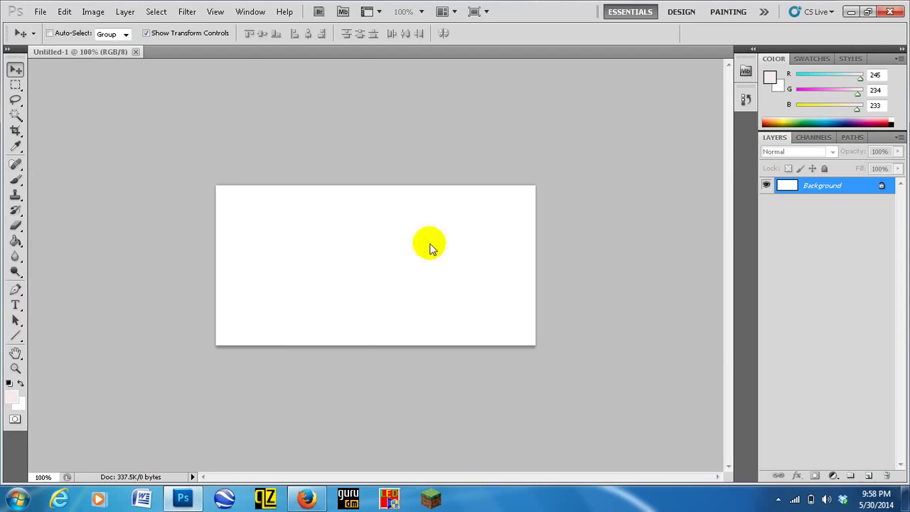
{"action": "left_click", "coordinate": [42, 14]}
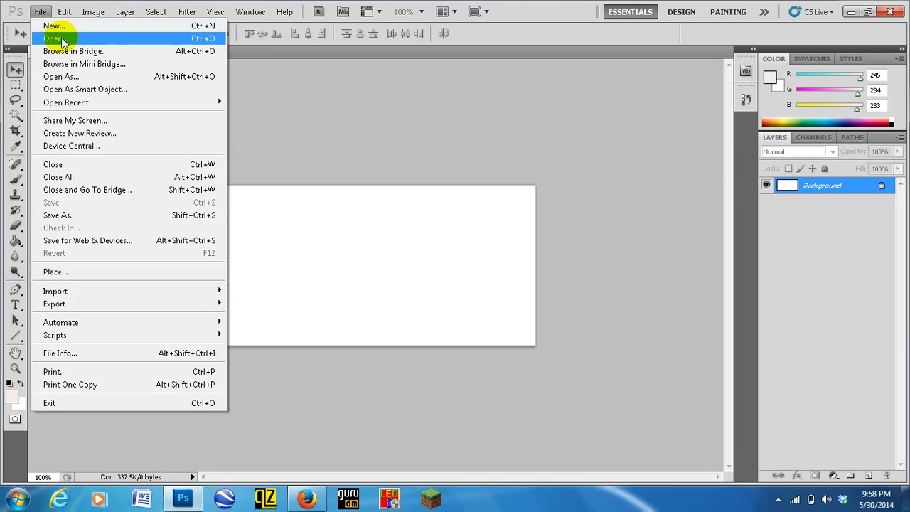
{"action": "left_click", "coordinate": [57, 39]}
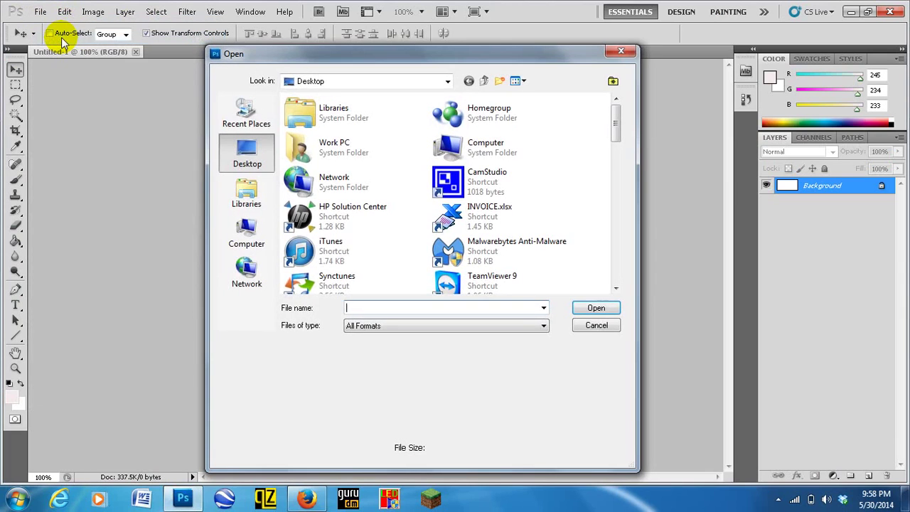
{"action": "left_click", "coordinate": [241, 196]}
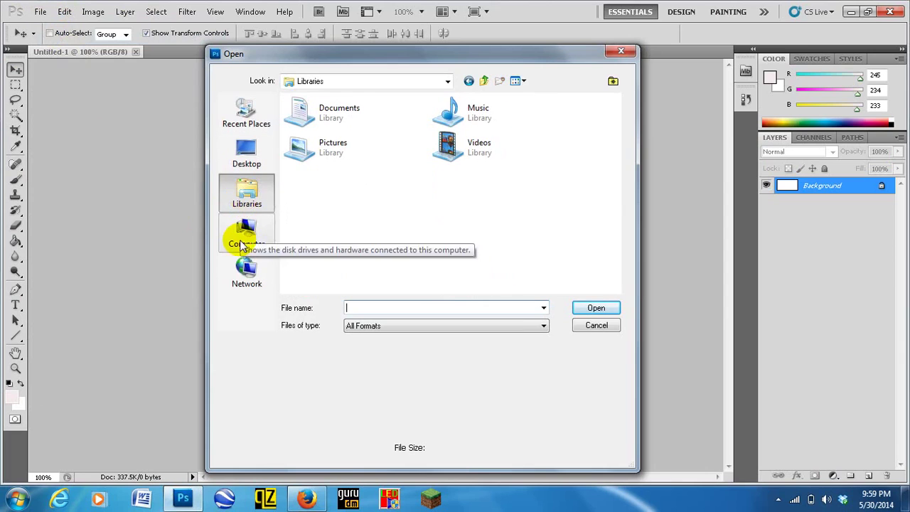
{"action": "left_click", "coordinate": [241, 233]}
{"action": "left_click", "coordinate": [240, 283]}
{"action": "left_click", "coordinate": [244, 155]}
{"action": "left_click", "coordinate": [245, 202]}
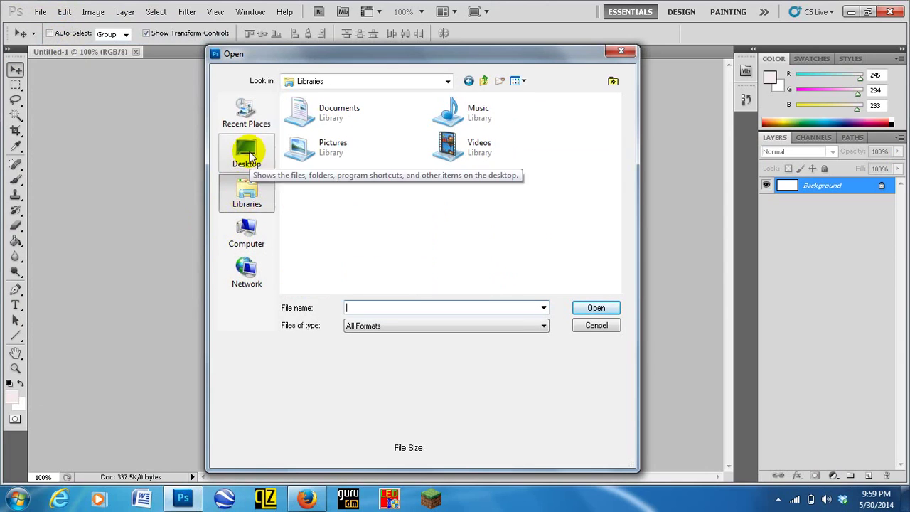
{"action": "left_click", "coordinate": [246, 149]}
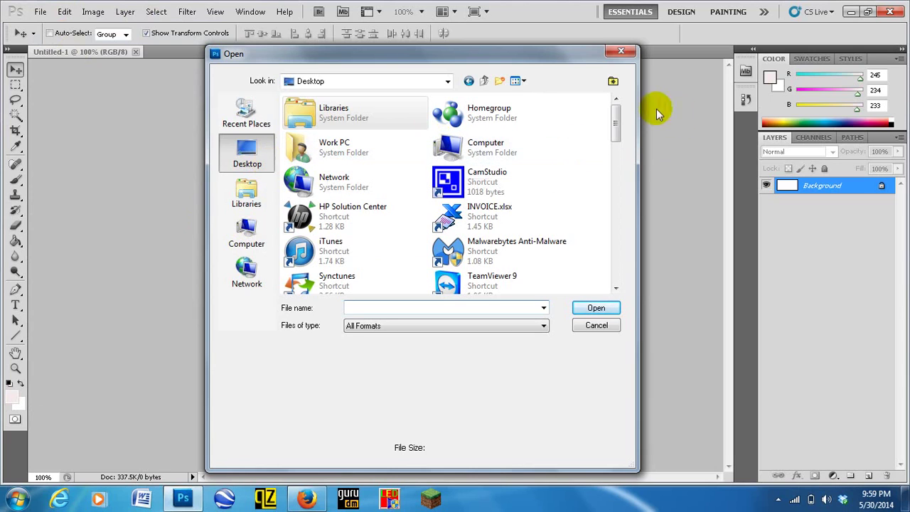
{"action": "left_click_drag", "start_coordinate": [614, 121], "coordinate": [633, 235]}
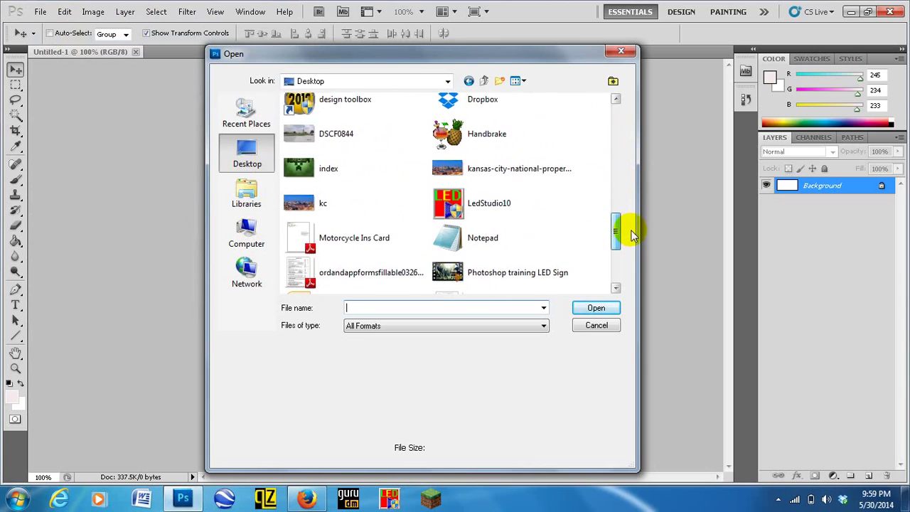
{"action": "double_click", "coordinate": [499, 163]}
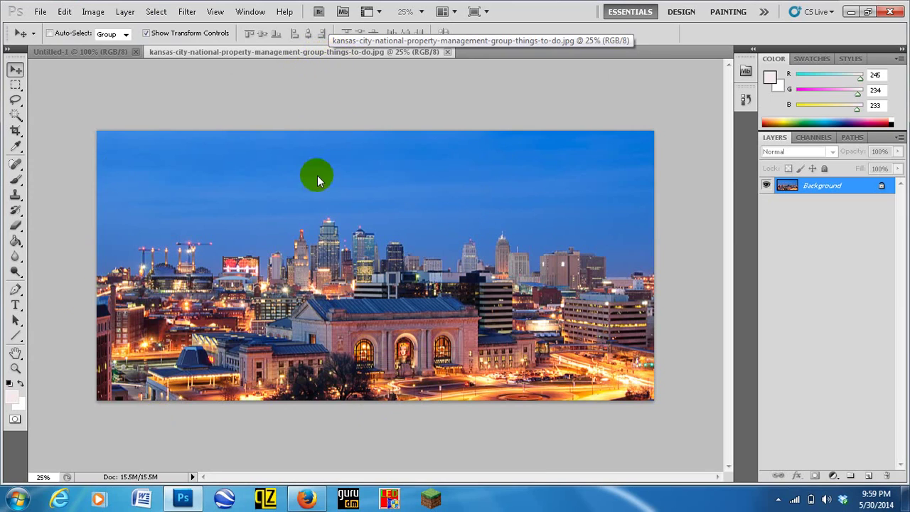
Compare the blank document with the kansas-city image, then detach the image into a floating window over the blank canvas's lower part
{"action": "left_click", "coordinate": [80, 53]}
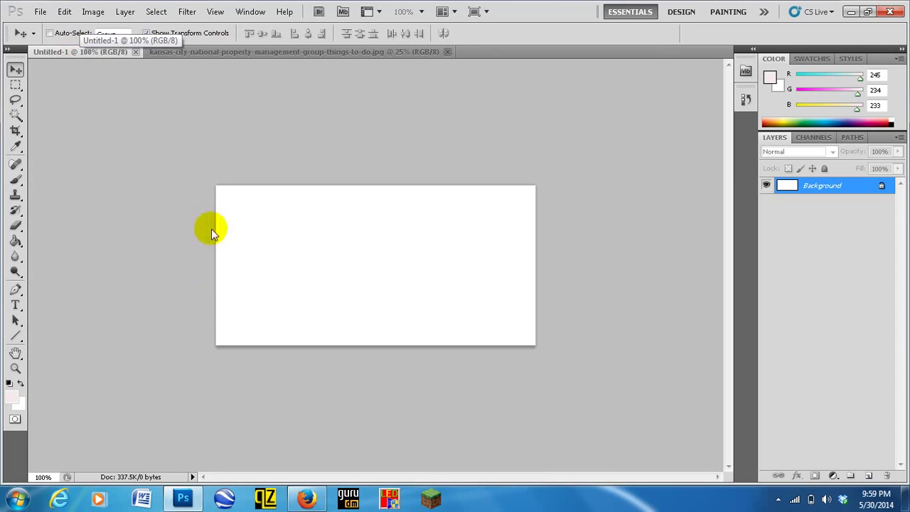
{"action": "left_click", "coordinate": [250, 54]}
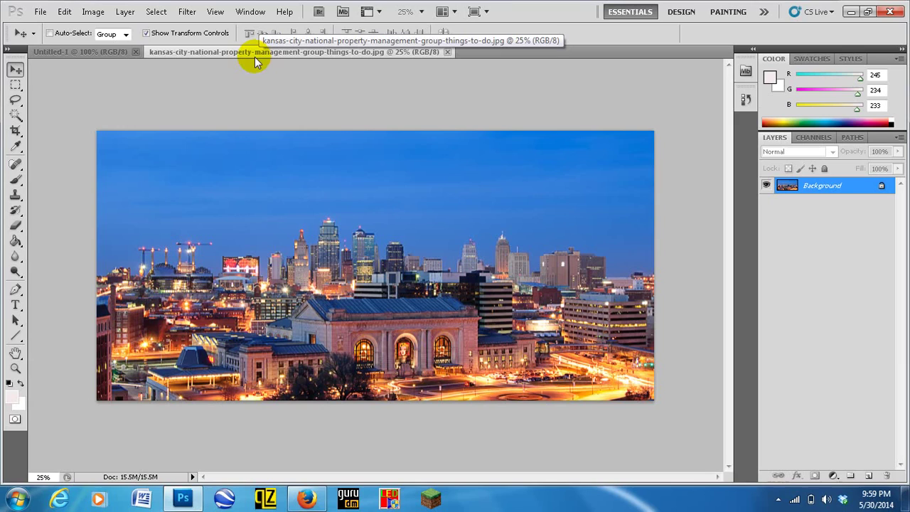
{"action": "left_click", "coordinate": [270, 218]}
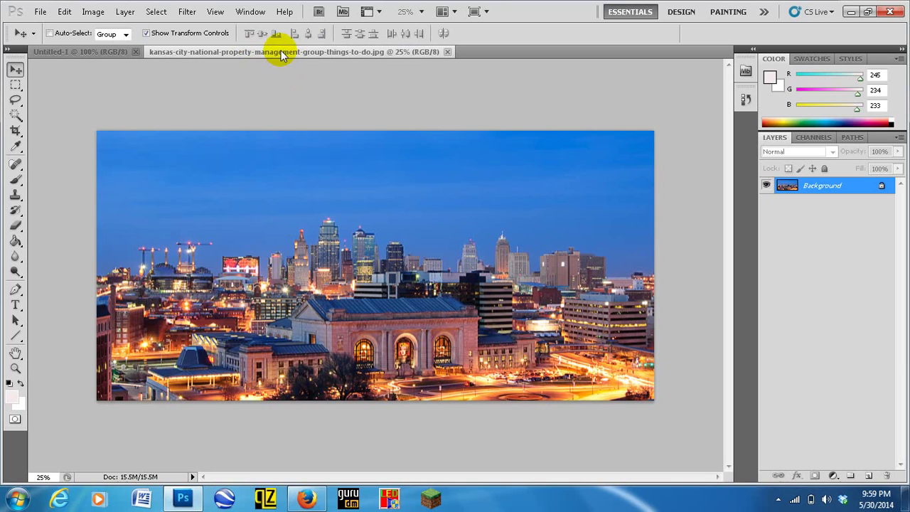
{"action": "left_click_drag", "start_coordinate": [282, 56], "coordinate": [101, 334]}
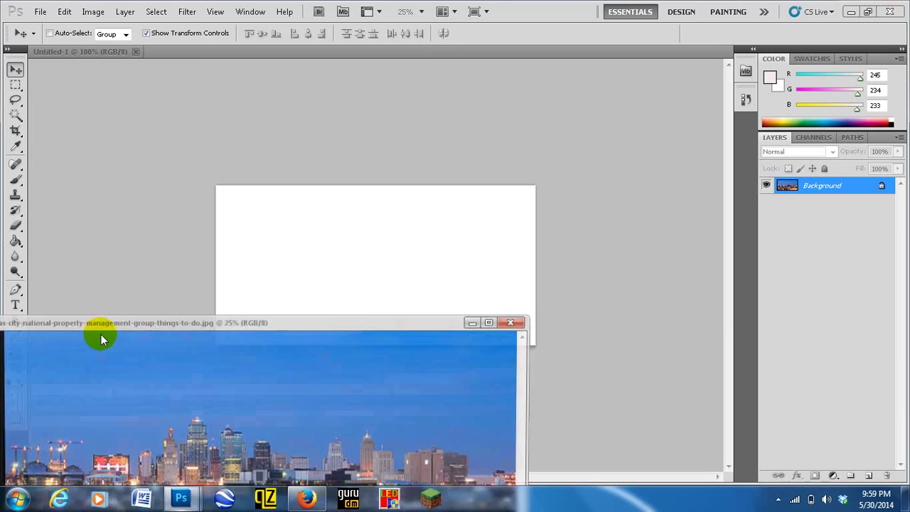
Copy the skyline image into the blank 480 × 240 document with the Move tool and close the kansas-city source file
{"action": "left_click", "coordinate": [15, 71]}
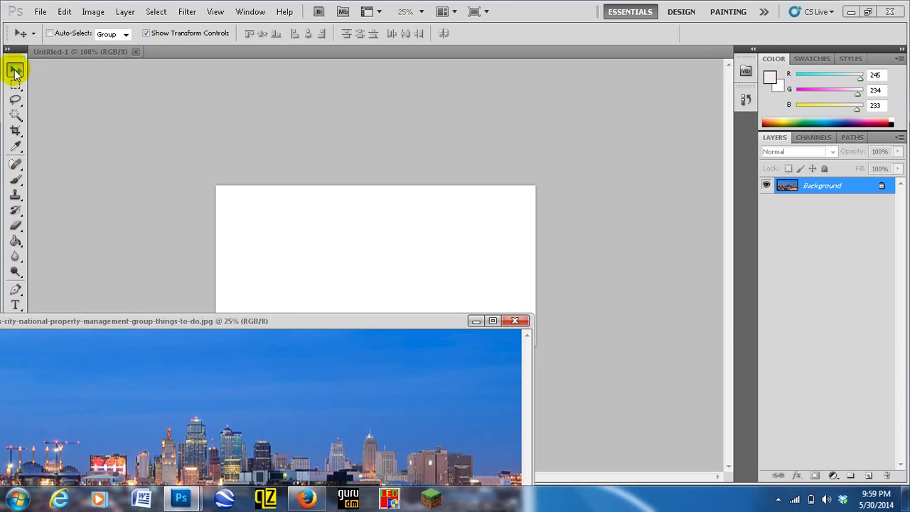
{"action": "left_click", "coordinate": [16, 116]}
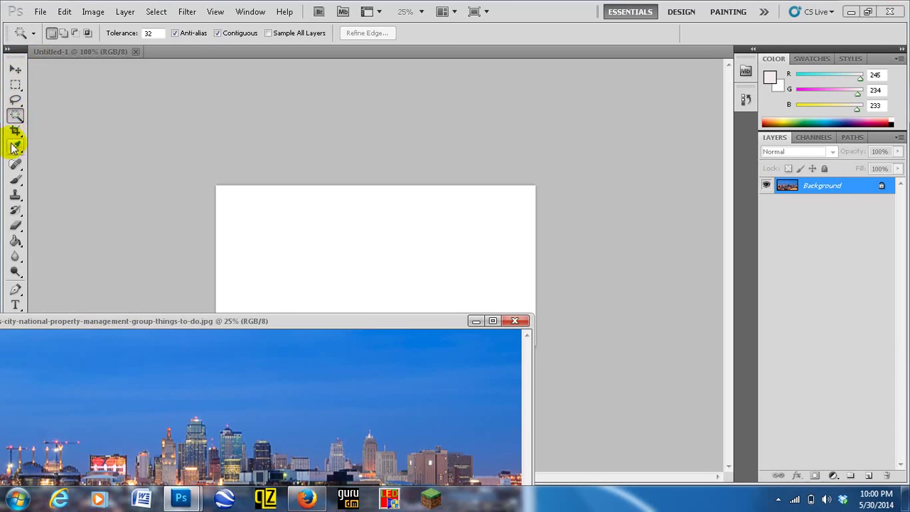
{"action": "left_click", "coordinate": [16, 146]}
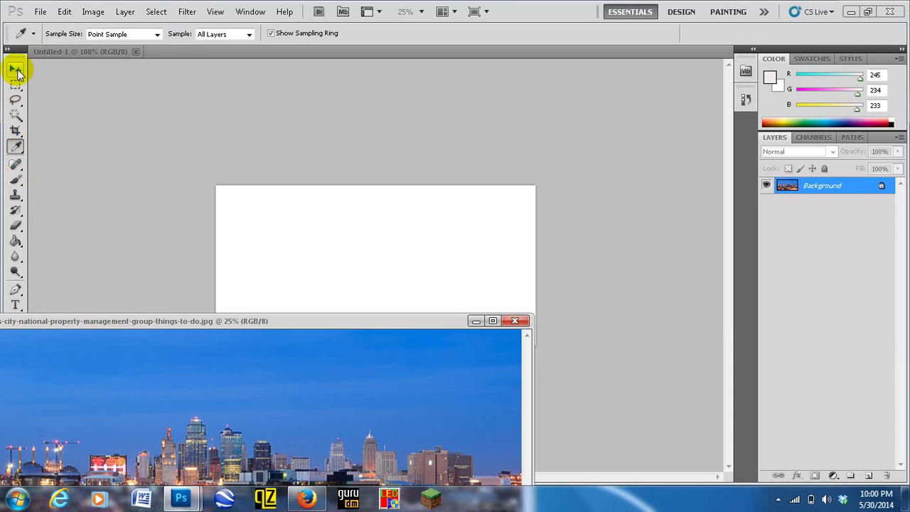
{"action": "left_click", "coordinate": [18, 70]}
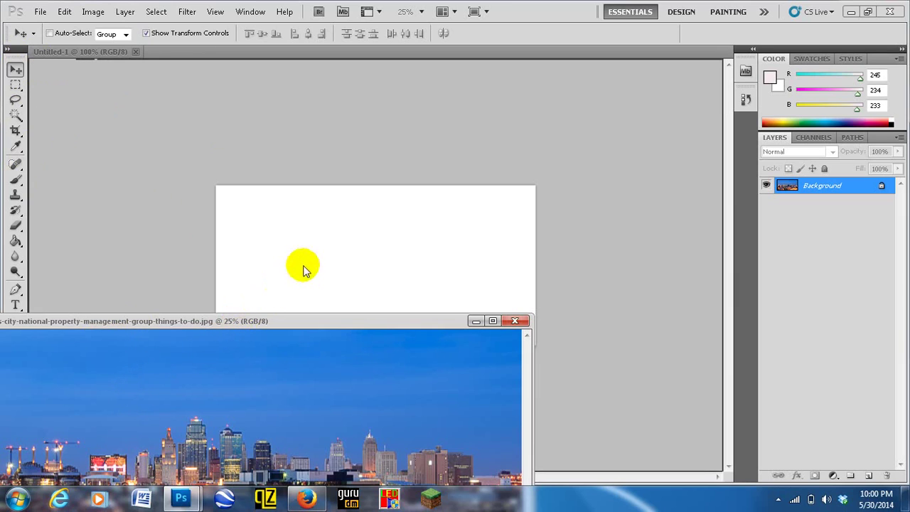
{"action": "left_click_drag", "start_coordinate": [344, 242], "coordinate": [344, 243]}
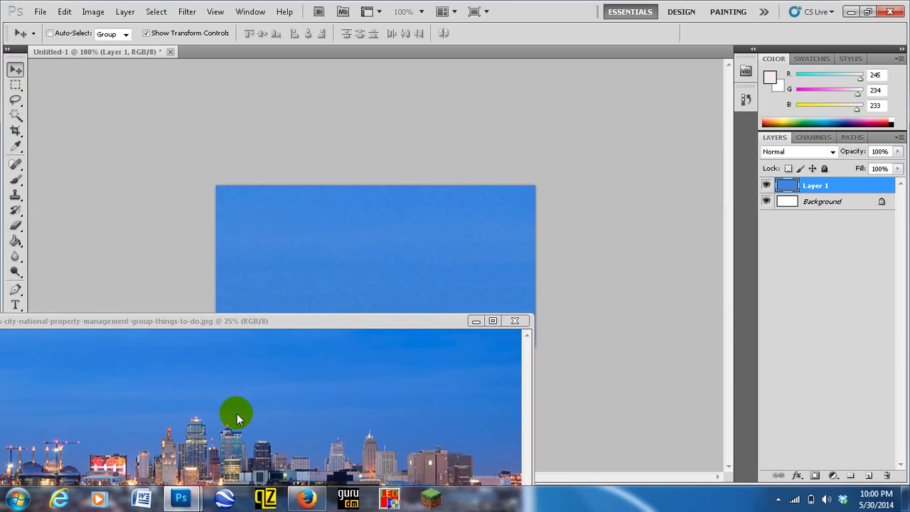
{"action": "left_click", "coordinate": [517, 322]}
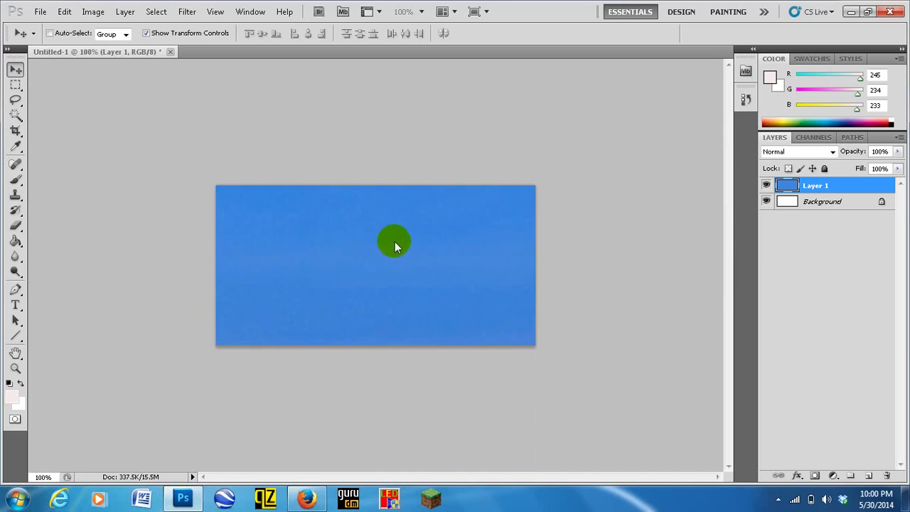
Reposition the oversized skyline layer until its upper-right corner is within reach beside the canvas
{"action": "left_click_drag", "start_coordinate": [302, 262], "coordinate": [186, 128]}
{"action": "left_click_drag", "start_coordinate": [477, 332], "coordinate": [310, 357]}
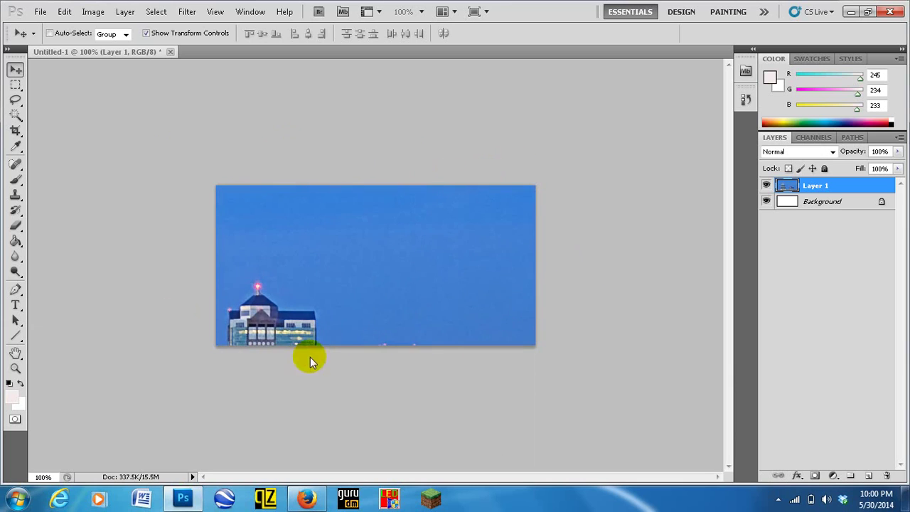
{"action": "left_click_drag", "start_coordinate": [597, 178], "coordinate": [281, 358]}
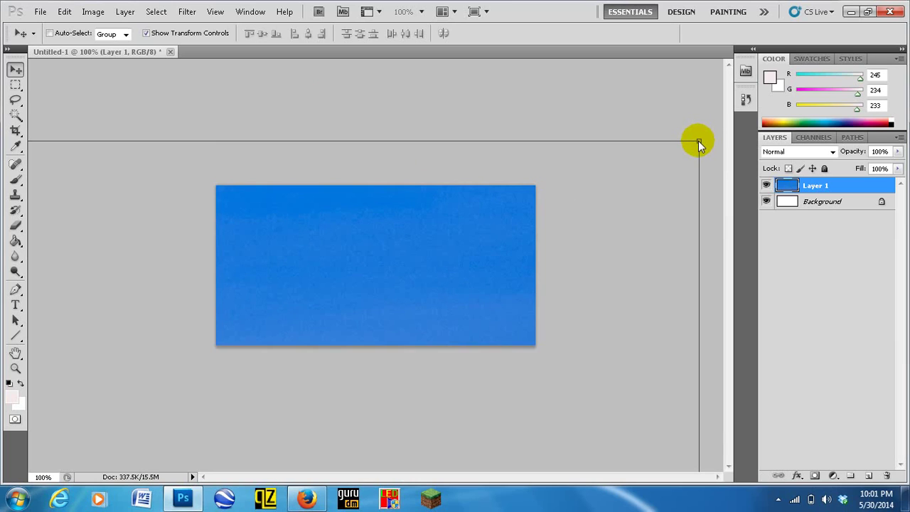
Free-transform the skyline layer proportionally to about 74.34% and move it back over the canvas
{"action": "key", "text": "ctrl+t"}
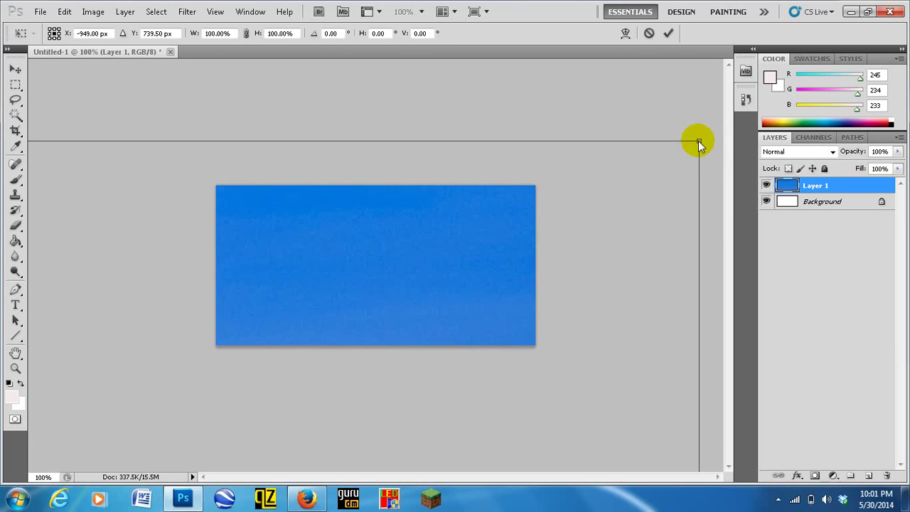
{"action": "left_click_drag", "start_coordinate": [699, 145], "coordinate": [139, 447]}
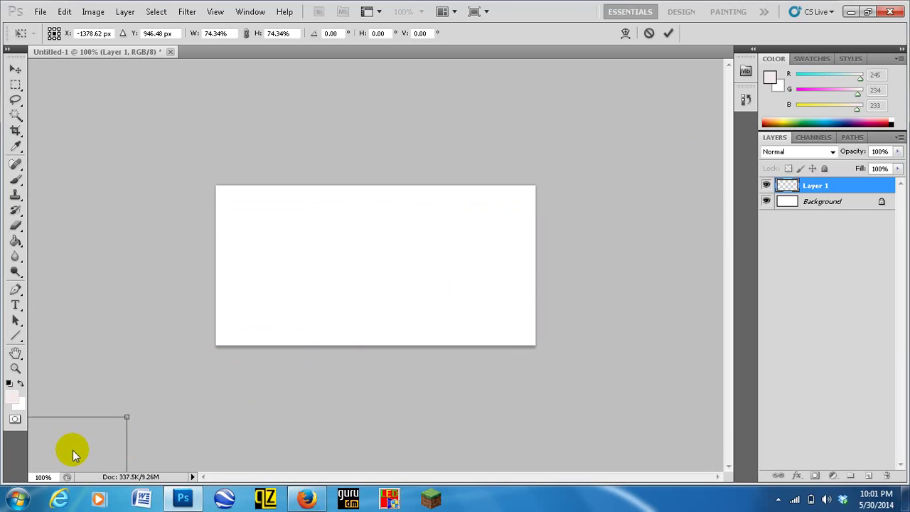
{"action": "left_click_drag", "start_coordinate": [73, 452], "coordinate": [619, 135]}
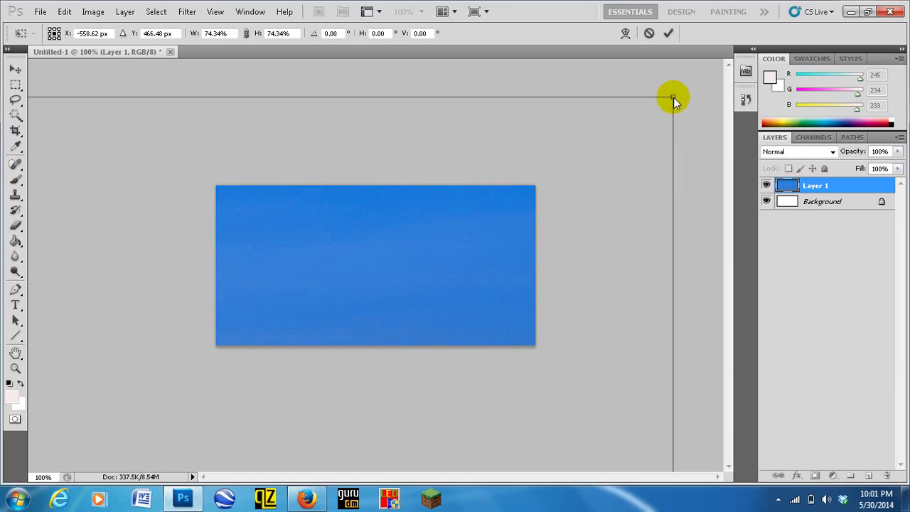
Scale the skyline layer proportionally down to about 48.61% and move it back over the canvas with its upper-right corner reachable
{"action": "left_click_drag", "start_coordinate": [674, 97], "coordinate": [119, 413]}
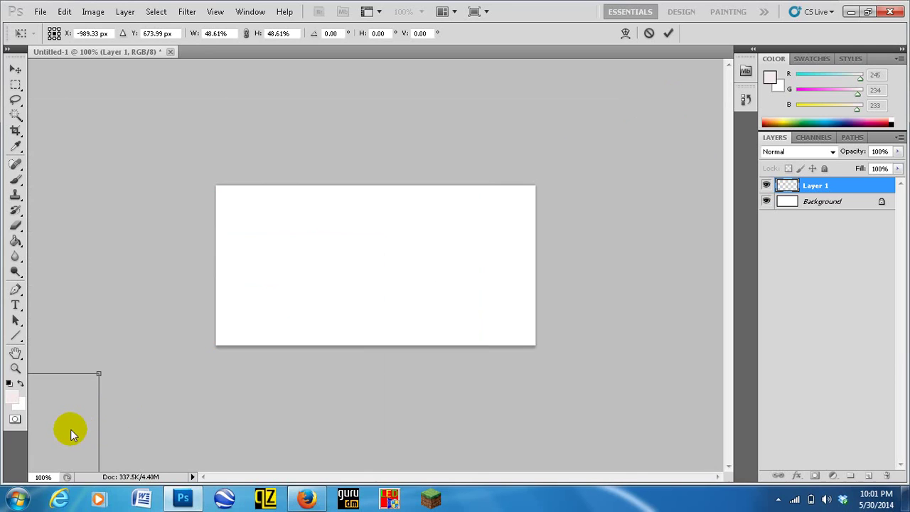
{"action": "left_click_drag", "start_coordinate": [71, 430], "coordinate": [643, 156]}
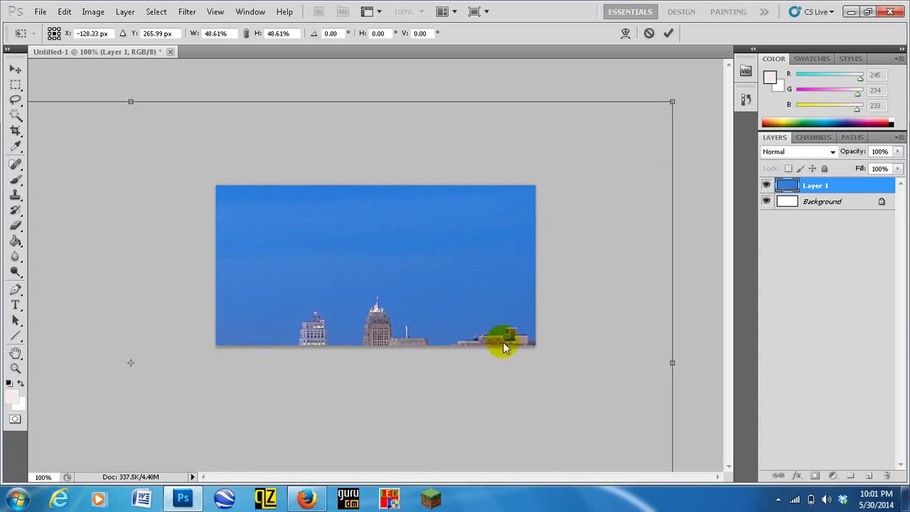
{"action": "left_click_drag", "start_coordinate": [469, 263], "coordinate": [430, 381]}
{"action": "left_click_drag", "start_coordinate": [580, 261], "coordinate": [570, 254]}
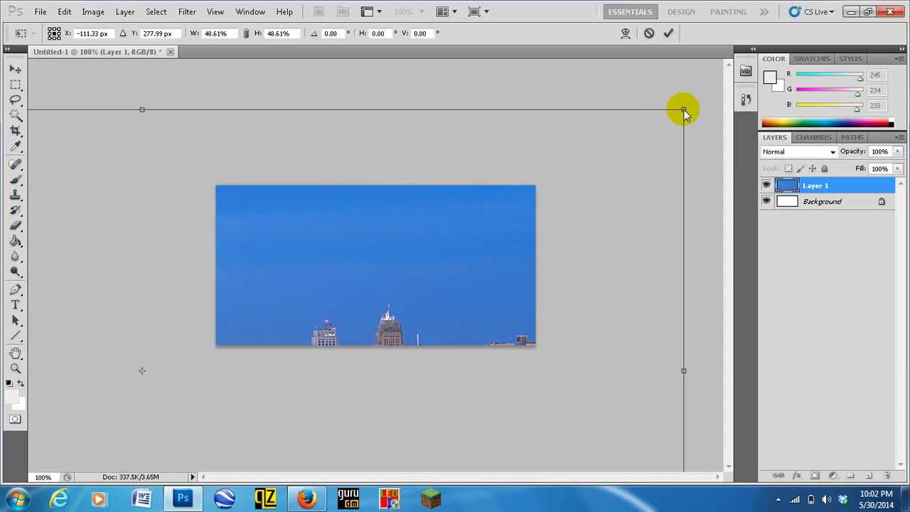
Shrink the skyline layer to 22.07%, then to about 17.88% wide by 16.49% high, and reposition it over the canvas
{"action": "left_click_drag", "start_coordinate": [684, 110], "coordinate": [102, 416]}
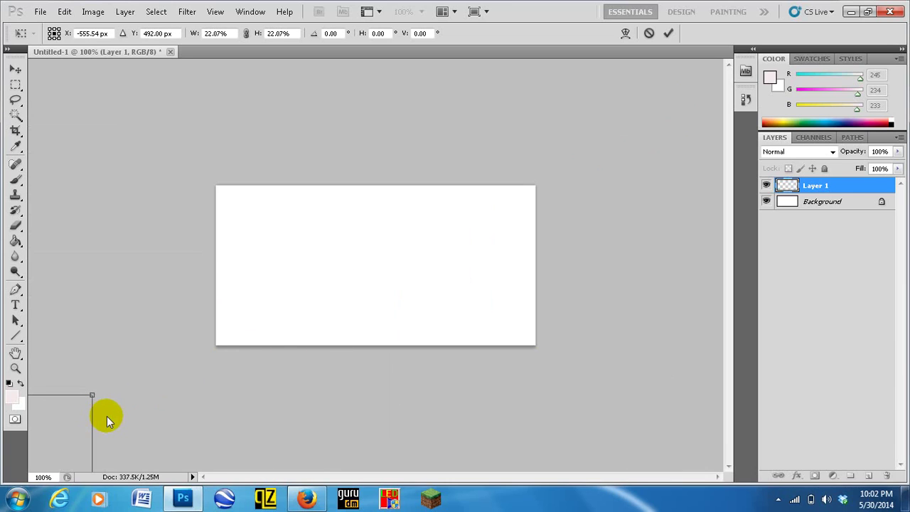
{"action": "left_click_drag", "start_coordinate": [60, 426], "coordinate": [583, 151]}
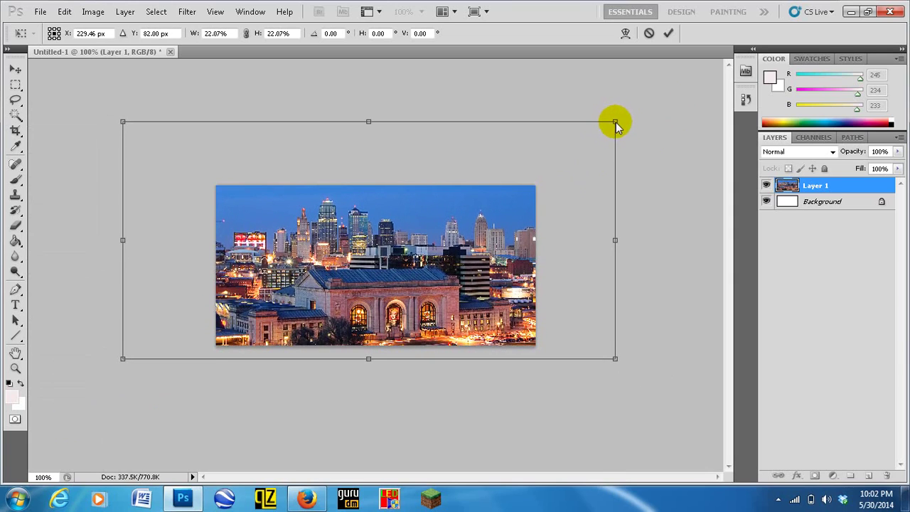
{"action": "left_click_drag", "start_coordinate": [614, 126], "coordinate": [547, 171]}
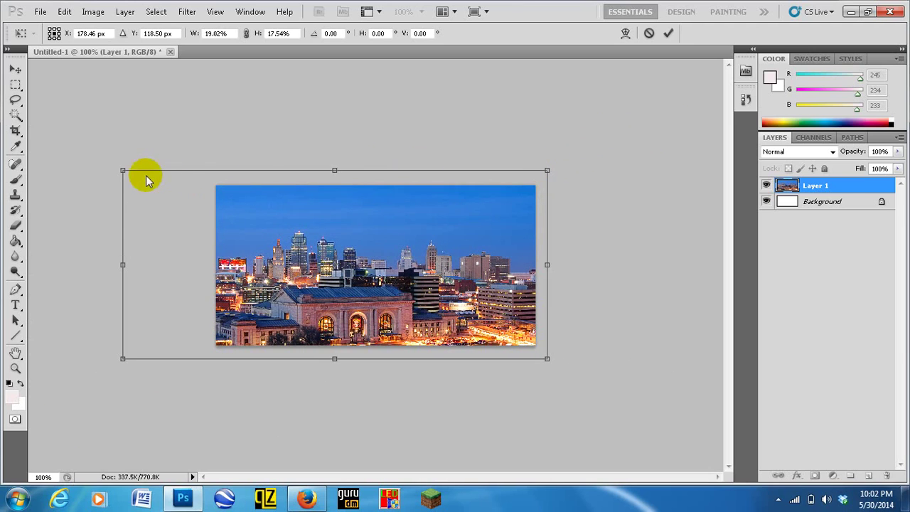
{"action": "left_click_drag", "start_coordinate": [125, 171], "coordinate": [152, 174]}
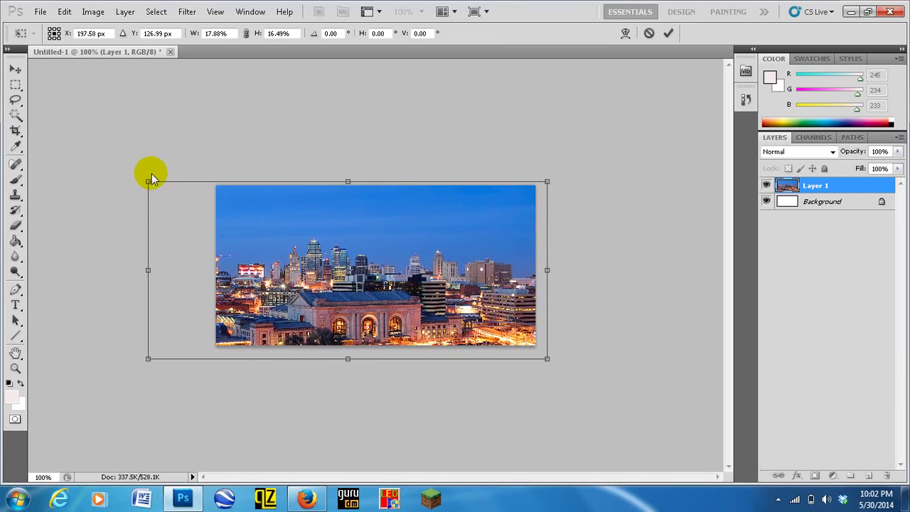
{"action": "mouse_move", "coordinate": [290, 283]}
{"action": "left_mouse_down"}
{"action": "mouse_move", "coordinate": [305, 285]}
{"action": "mouse_move", "coordinate": [305, 276]}
{"action": "left_mouse_up"}
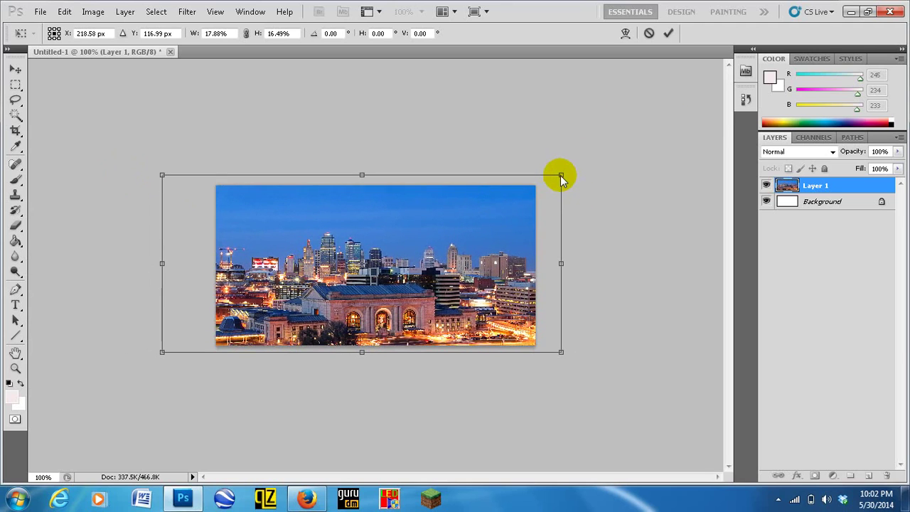
Fine-tune the skyline layer's scale to about 16.77% wide by 15.46% high and reposition it to cover the whole canvas
{"action": "left_click_drag", "start_coordinate": [560, 175], "coordinate": [528, 193]}
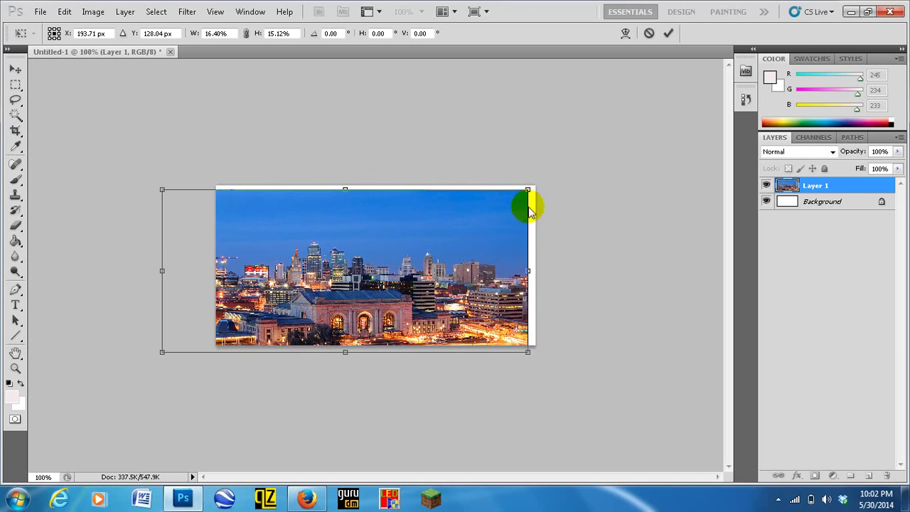
{"action": "left_click_drag", "start_coordinate": [527, 190], "coordinate": [545, 182]}
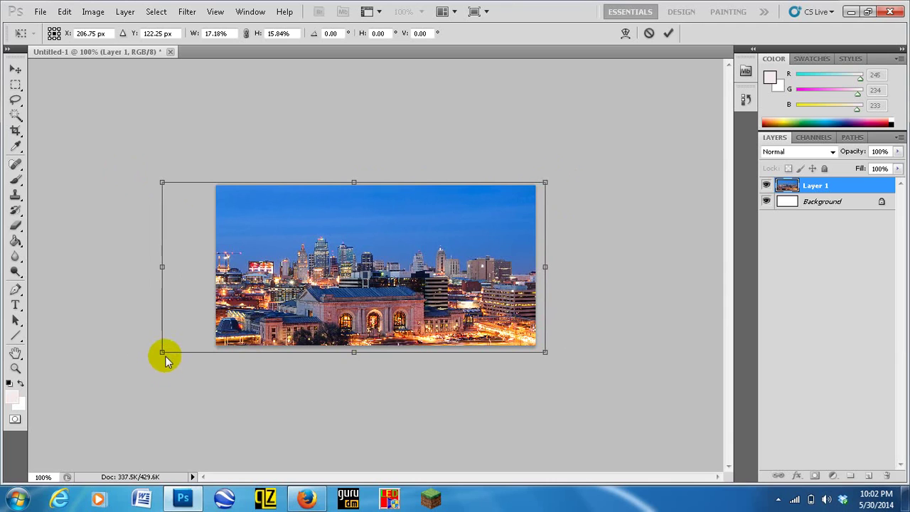
{"action": "left_click_drag", "start_coordinate": [162, 352], "coordinate": [173, 348]}
{"action": "left_click_drag", "start_coordinate": [289, 301], "coordinate": [310, 290]}
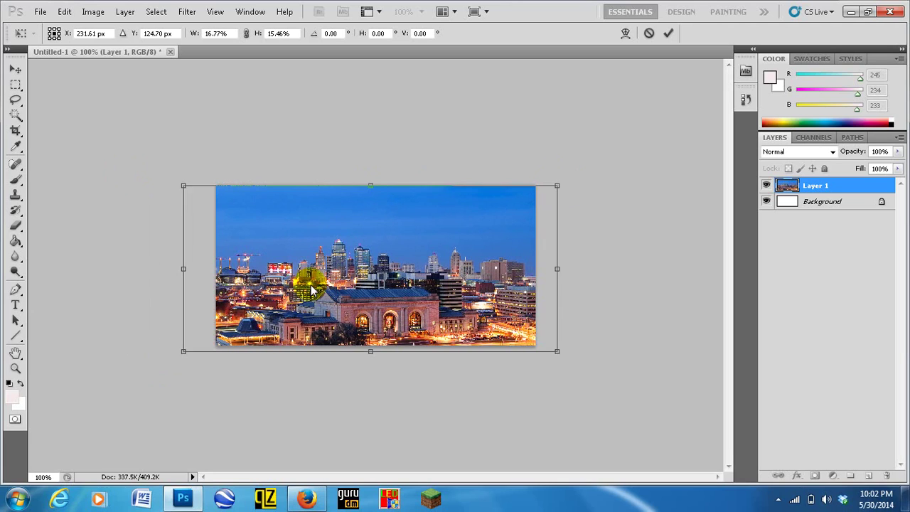
{"action": "left_click_drag", "start_coordinate": [311, 290], "coordinate": [312, 290]}
Nudge the skyline layer left to an X position of 227.61 px
{"action": "key", "text": "Left"}
{"action": "key", "text": "Left"}
{"action": "key", "text": "Left"}
{"action": "key", "text": "Left"}
{"action": "key", "text": "Left"}
{"action": "key", "text": "Left"}
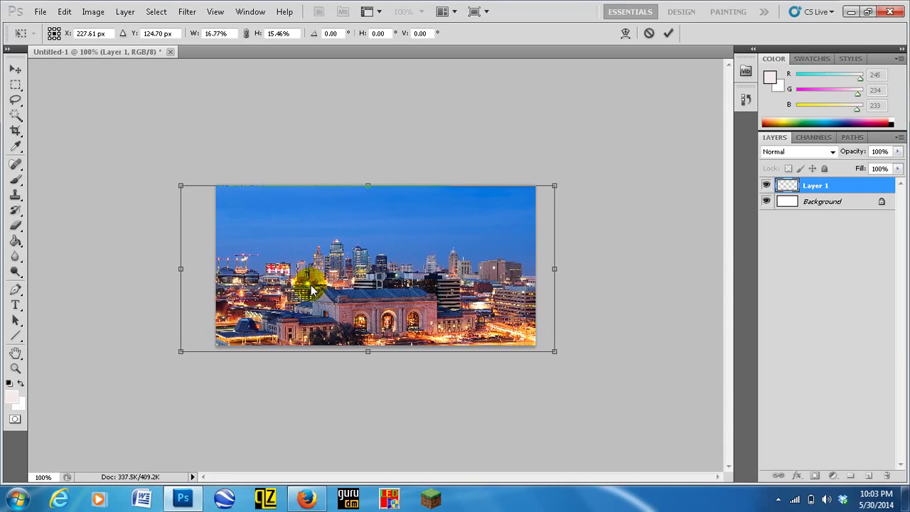
Nudge the skyline layer right and up to X 234.61 px and Y 119.70 px and apply the transformation
{"action": "key", "text": "Right"}
{"action": "key", "text": "Right"}
{"action": "key", "text": "Right"}
{"action": "key", "text": "Right"}
{"action": "key", "text": "Right"}
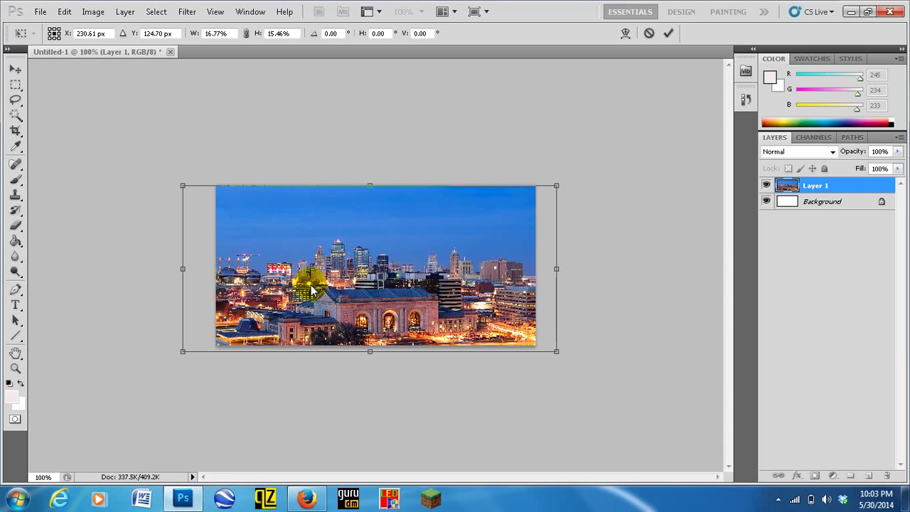
{"action": "key", "text": "Right"}
{"action": "key", "text": "Right"}
{"action": "key", "text": "Up"}
{"action": "key", "text": "Up"}
{"action": "key", "text": "Up"}
{"action": "key", "text": "Up"}
{"action": "key", "text": "Up"}
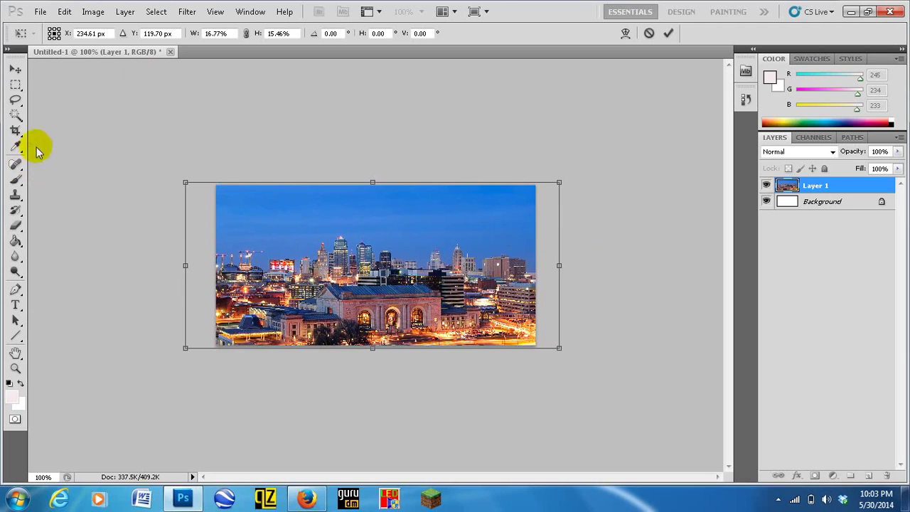
{"action": "left_click", "coordinate": [14, 71]}
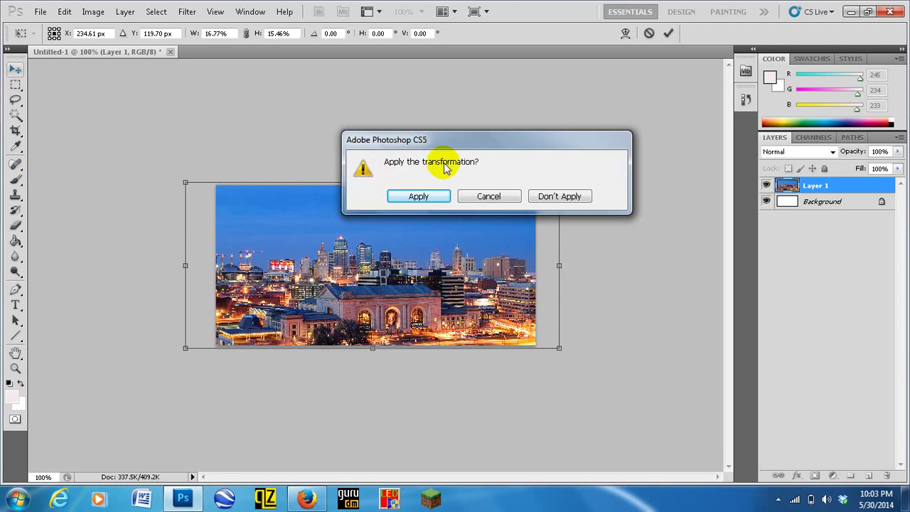
{"action": "left_click", "coordinate": [432, 197]}
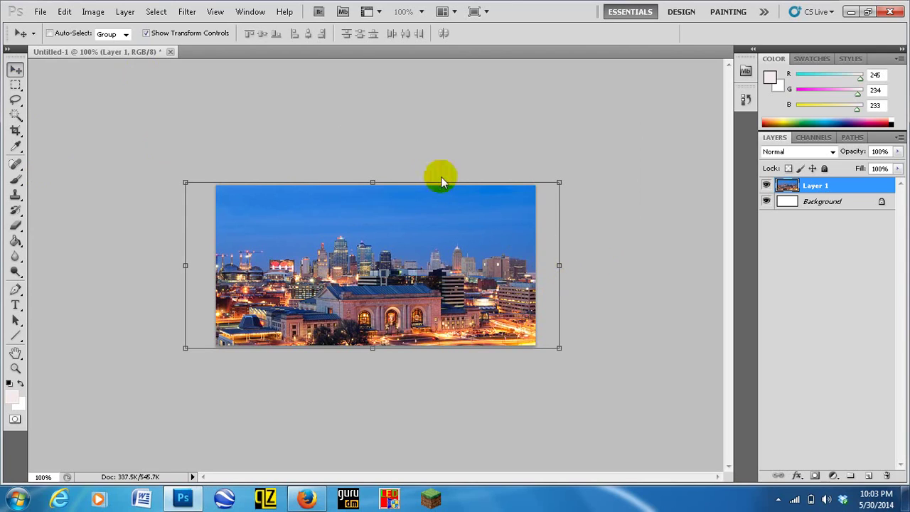
{"action": "left_click", "coordinate": [311, 221]}
{"action": "left_click", "coordinate": [474, 223]}
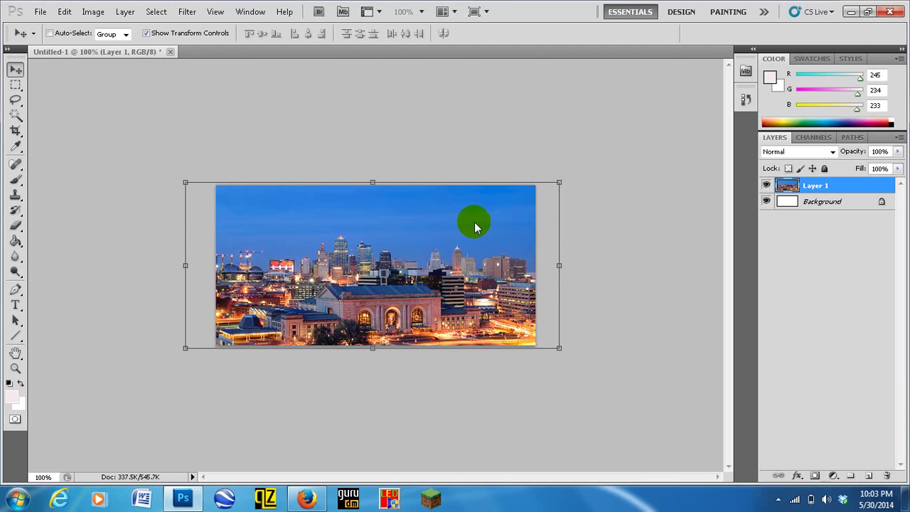
Save the document to the Desktop as a JPEG copy named kc1, accepting the JPEG options
{"action": "left_click", "coordinate": [40, 14]}
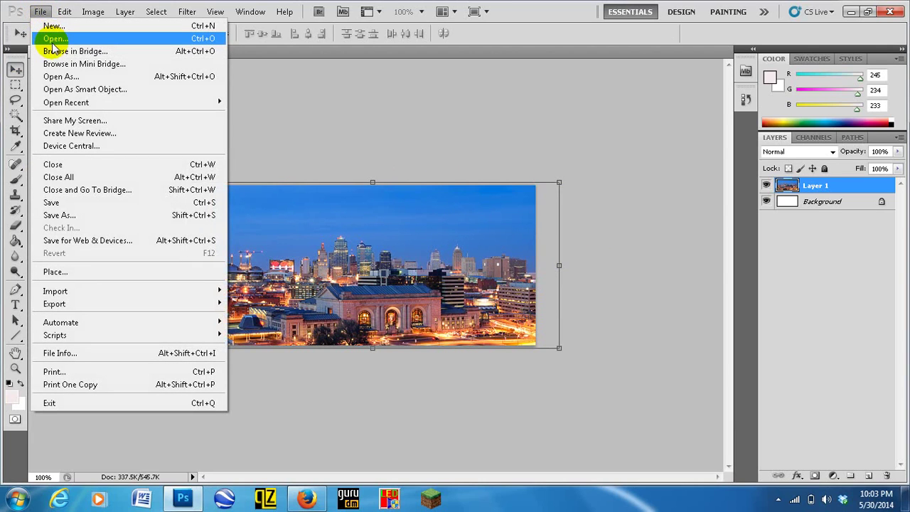
{"action": "left_click", "coordinate": [64, 215]}
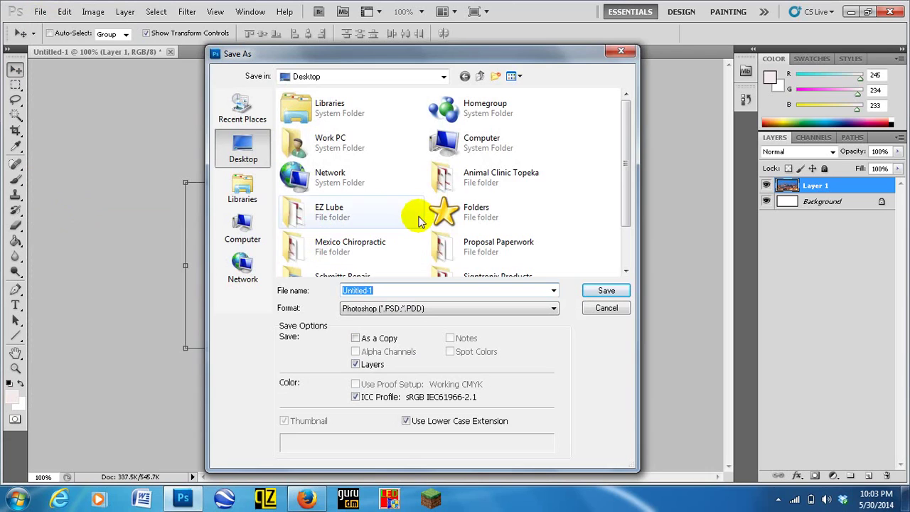
{"action": "left_click", "coordinate": [554, 311]}
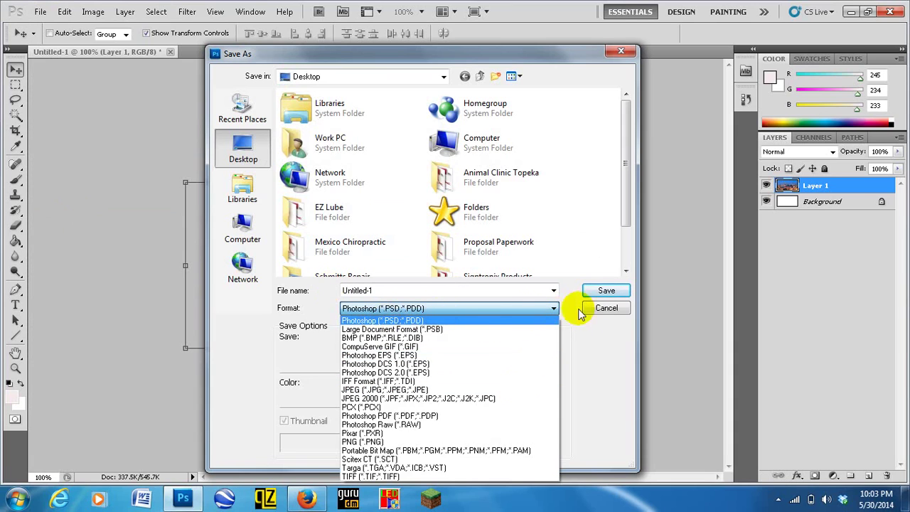
{"action": "left_click", "coordinate": [554, 310]}
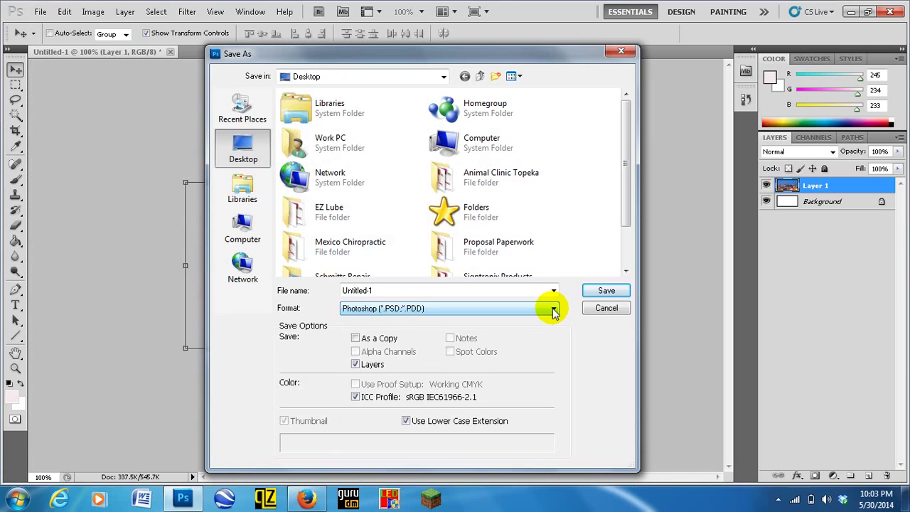
{"action": "left_click", "coordinate": [554, 310]}
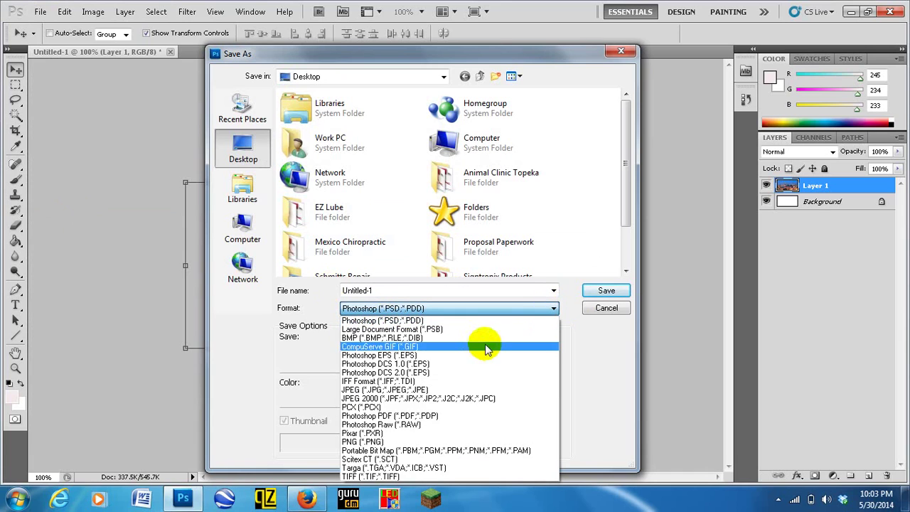
{"action": "left_click", "coordinate": [416, 391]}
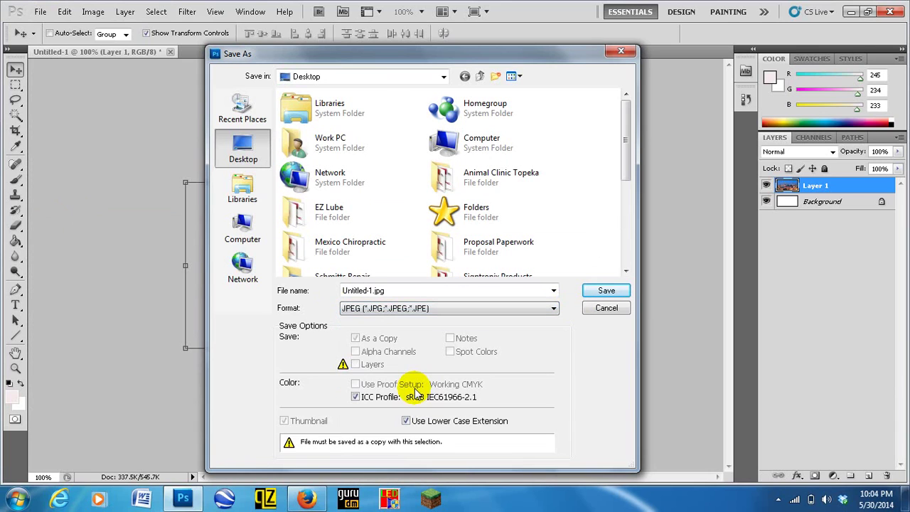
{"action": "left_click_drag", "start_coordinate": [395, 292], "coordinate": [303, 279]}
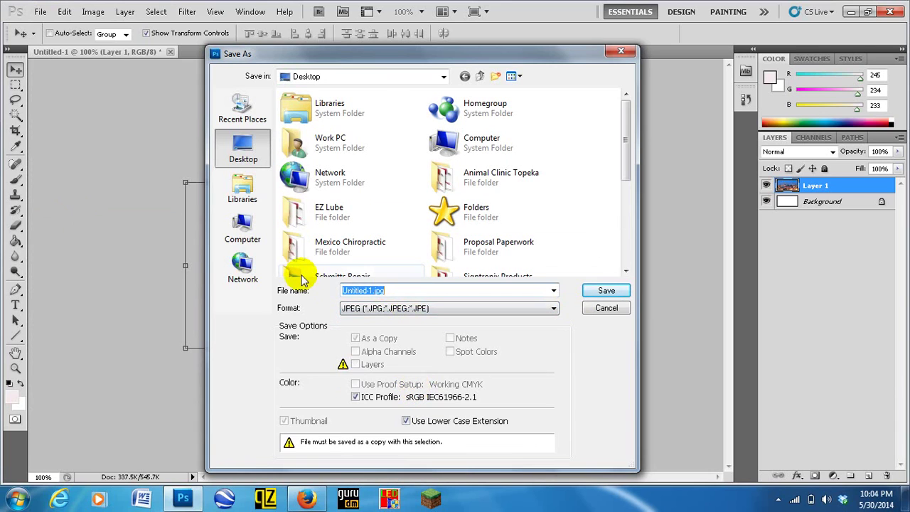
{"action": "type", "text": "kc"}
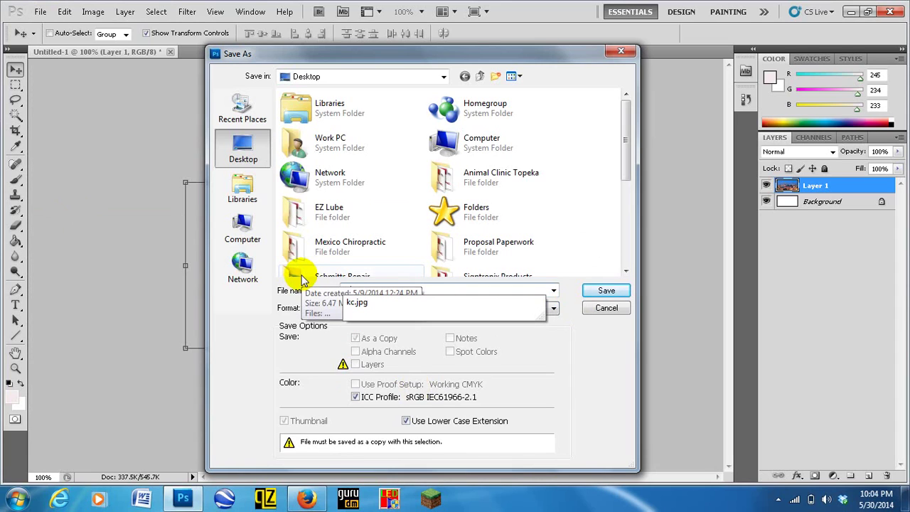
{"action": "key", "text": "Return"}
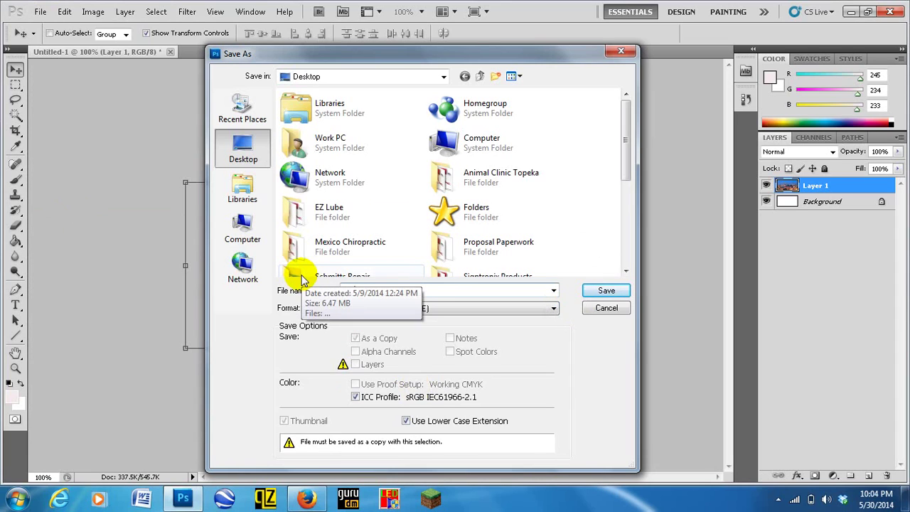
{"action": "left_click", "coordinate": [602, 289]}
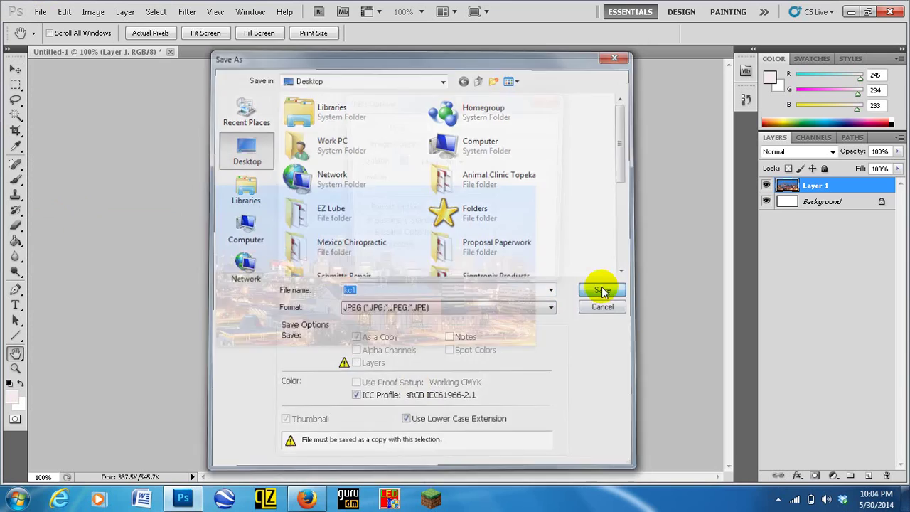
{"action": "left_click", "coordinate": [533, 123]}
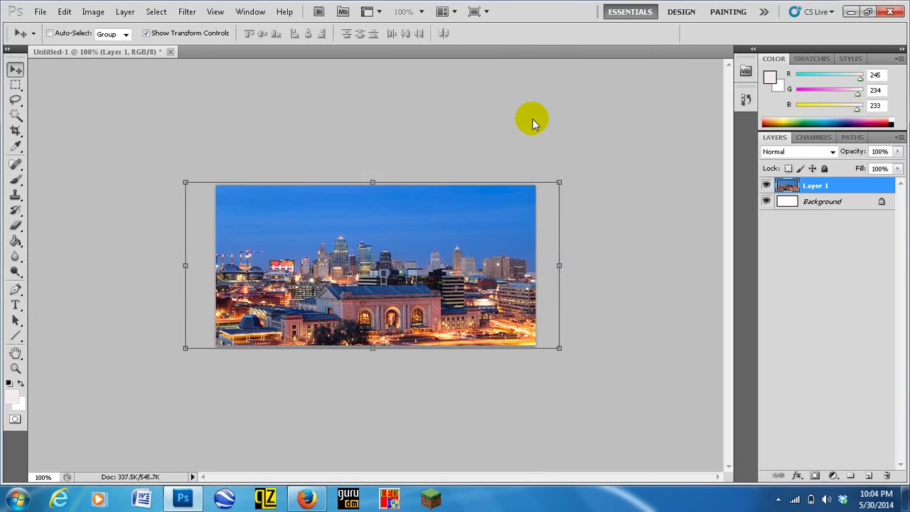
Switch to the Windows desktop and place the original Kansas City JPEG and kc1 side by side to compare their dimensions and file sizes
{"action": "left_click", "coordinate": [851, 12]}
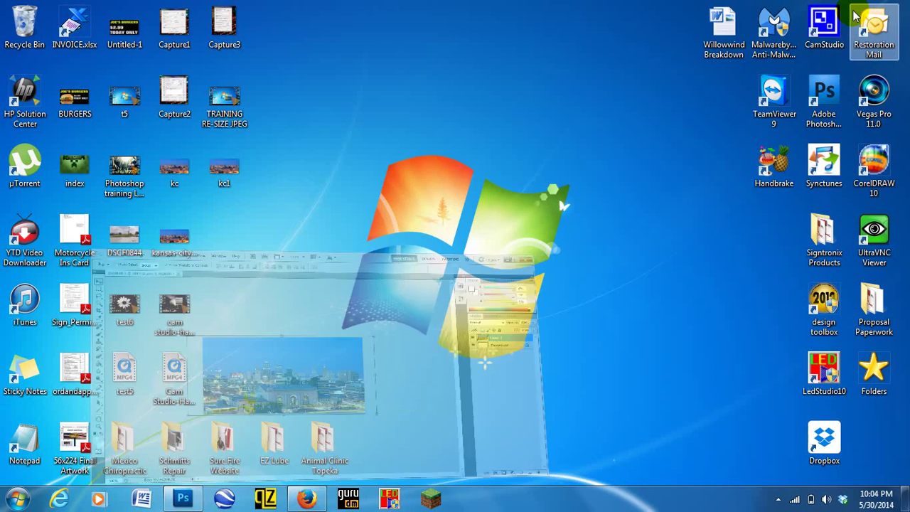
{"action": "left_click_drag", "start_coordinate": [174, 238], "coordinate": [438, 157]}
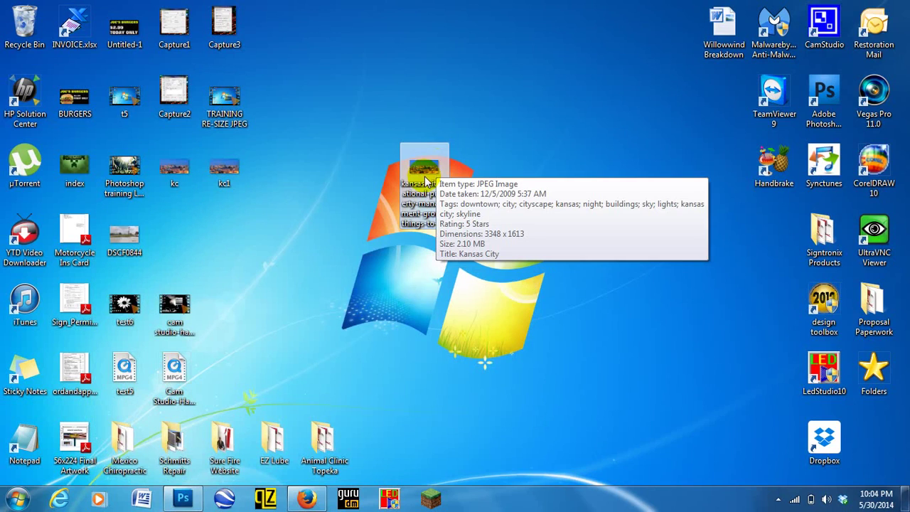
{"action": "left_click", "coordinate": [222, 173]}
{"action": "left_click_drag", "start_coordinate": [222, 173], "coordinate": [408, 170]}
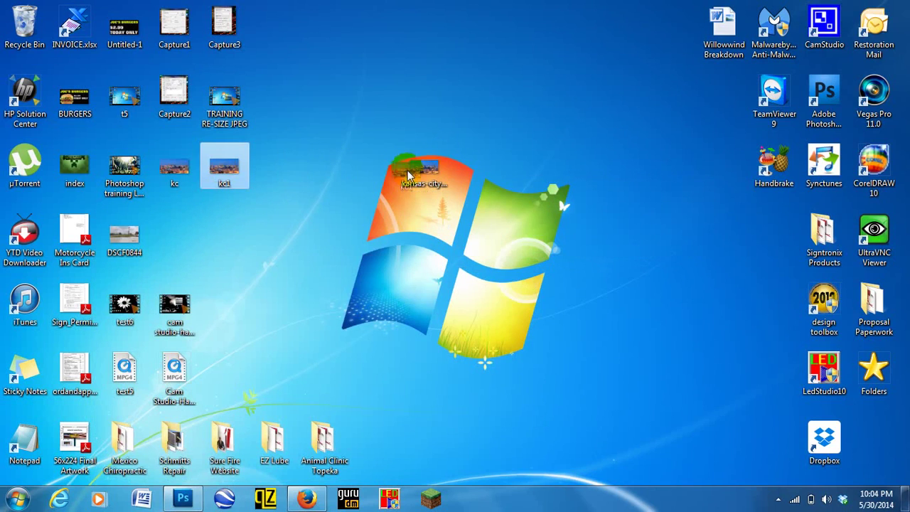
{"action": "left_click_drag", "start_coordinate": [471, 175], "coordinate": [473, 174]}
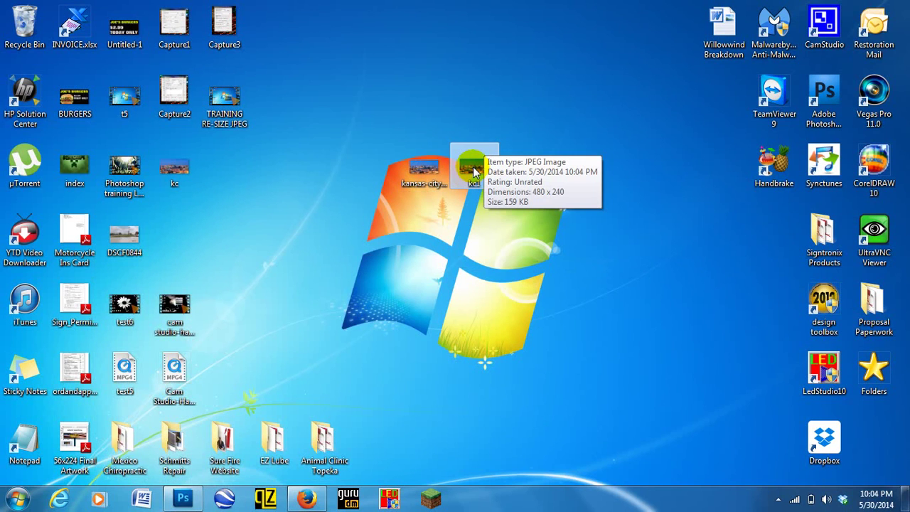
View the original Kansas City JPEG and kc1 one after the other in Windows Live Photo Gallery, closing each
{"action": "double_click", "coordinate": [423, 170]}
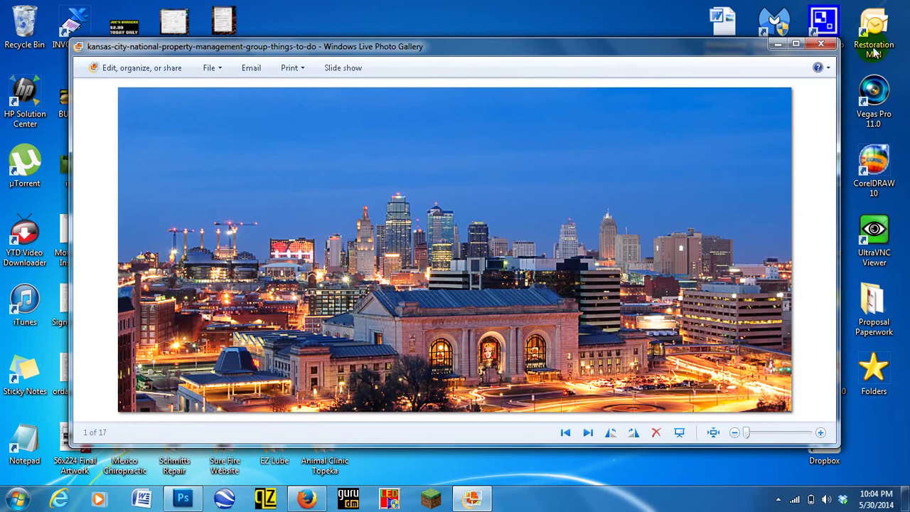
{"action": "left_click", "coordinate": [823, 47]}
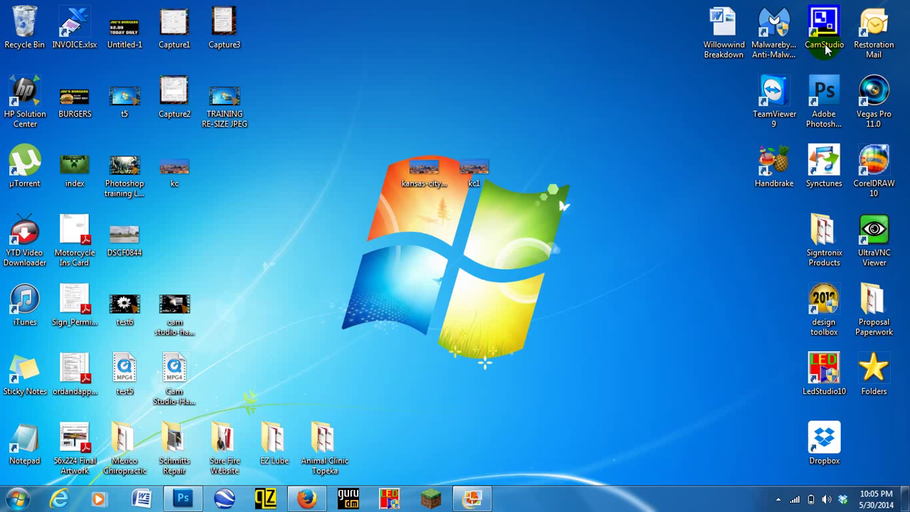
{"action": "double_click", "coordinate": [471, 172]}
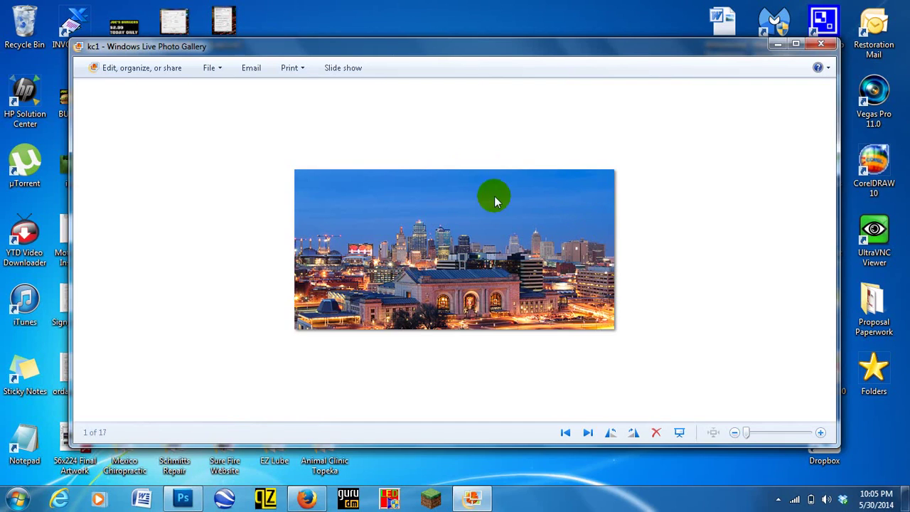
{"action": "left_click", "coordinate": [821, 45]}
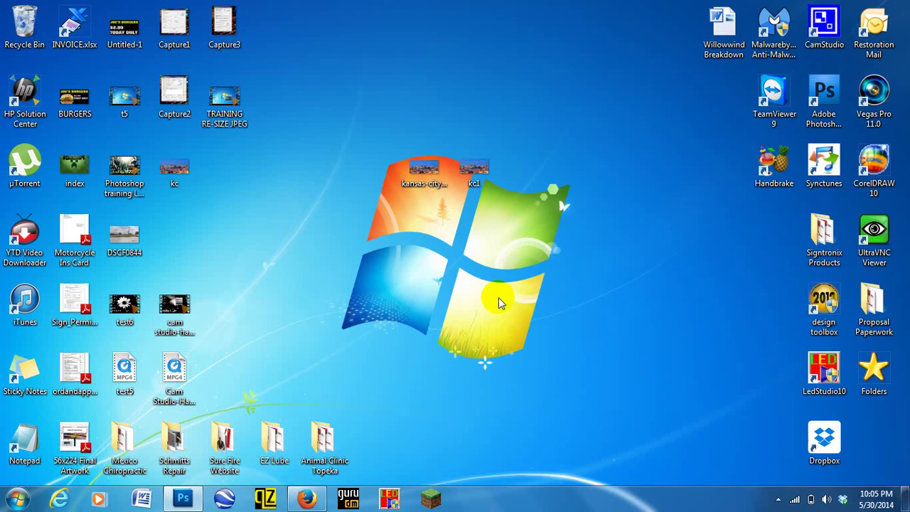
Move the original Kansas City JPEG and kc1 back among the other image files on the desktop
{"action": "left_click", "coordinate": [426, 173]}
{"action": "left_click_drag", "start_coordinate": [429, 176], "coordinate": [222, 171]}
{"action": "left_click_drag", "start_coordinate": [473, 170], "coordinate": [183, 230]}
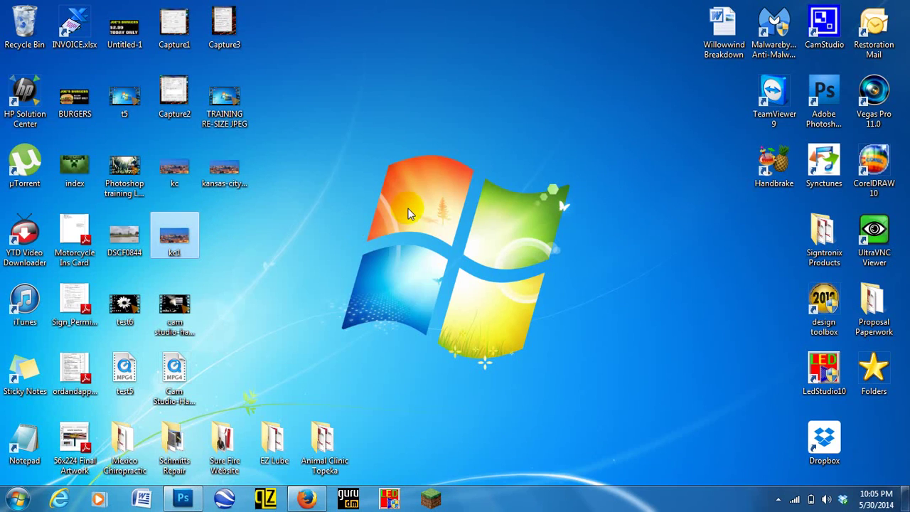
Return to Photoshop and delete the skyline layer from the document
{"action": "left_click", "coordinate": [186, 500]}
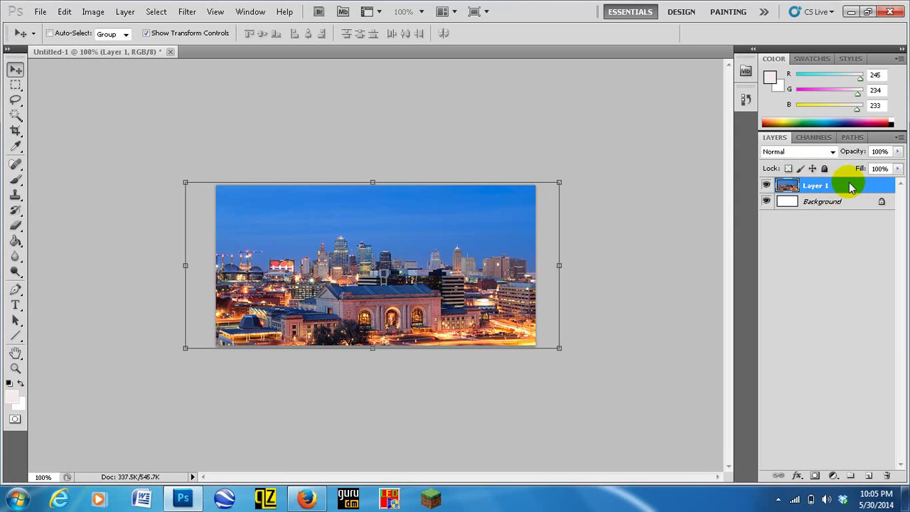
{"action": "left_click_drag", "start_coordinate": [868, 186], "coordinate": [891, 480]}
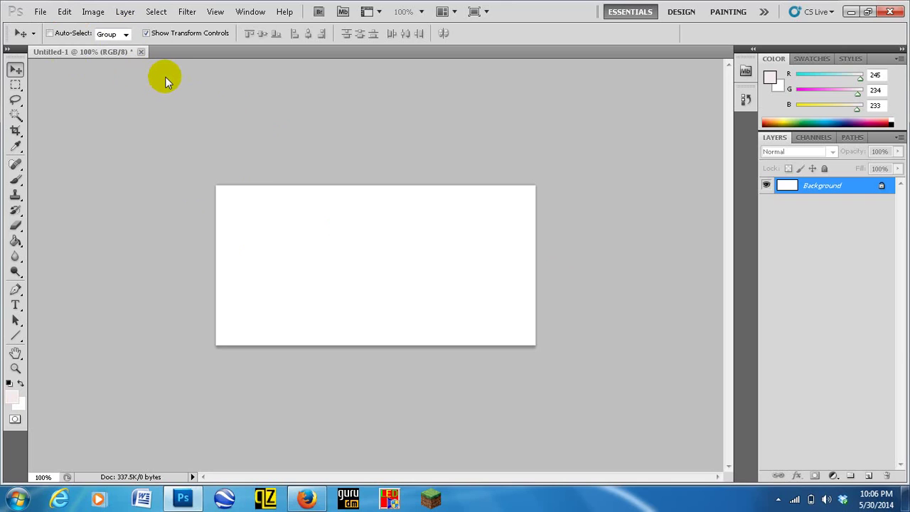
Open Beverage-9245084-3.png from the 02-FOOD folder inside Documents > 2012-SIGNTRONIX > 04-PHOTOS > 02-PHOTOS
{"action": "left_click", "coordinate": [41, 14]}
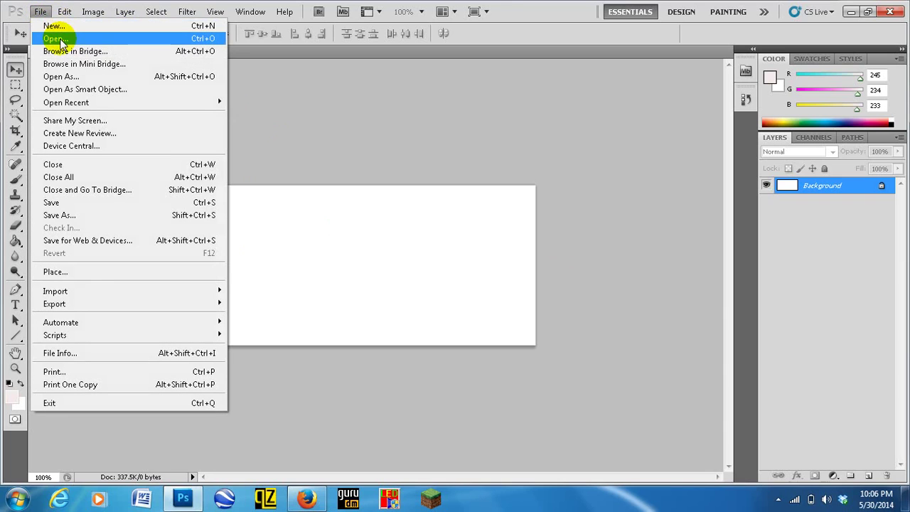
{"action": "left_click", "coordinate": [62, 40]}
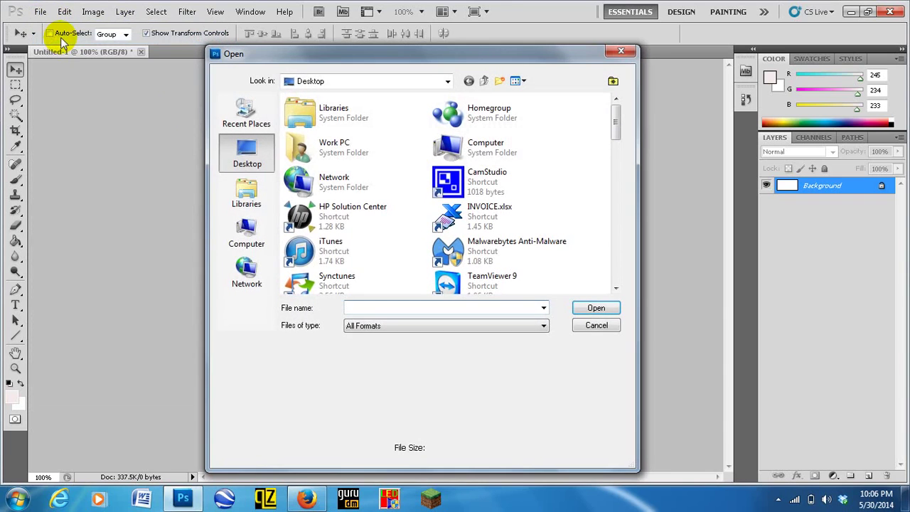
{"action": "double_click", "coordinate": [305, 107]}
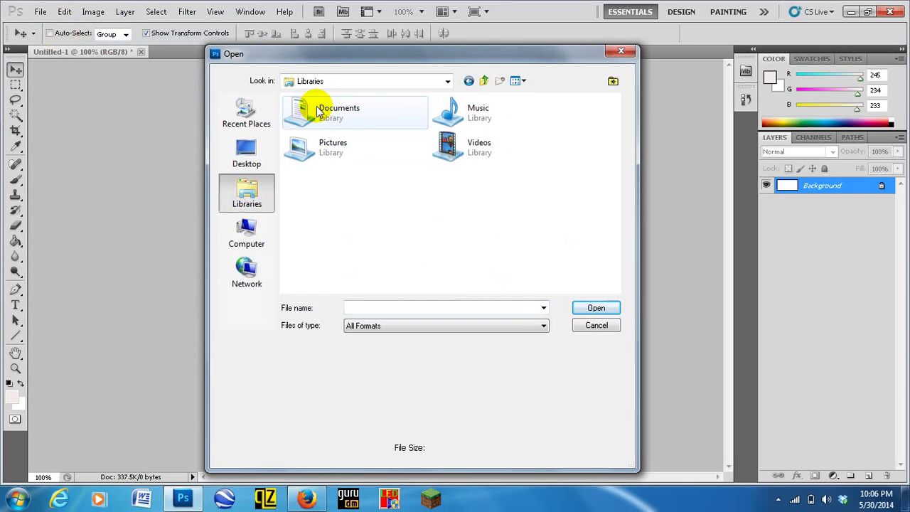
{"action": "double_click", "coordinate": [351, 113]}
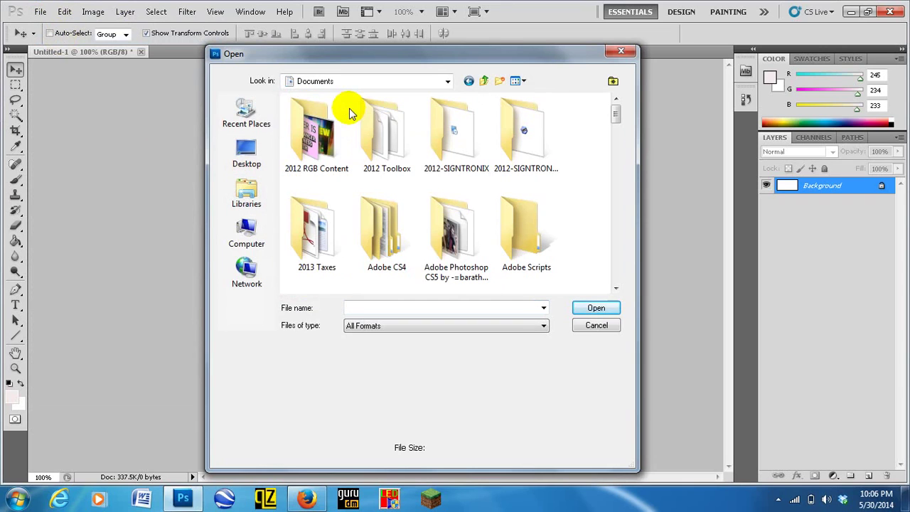
{"action": "double_click", "coordinate": [466, 147]}
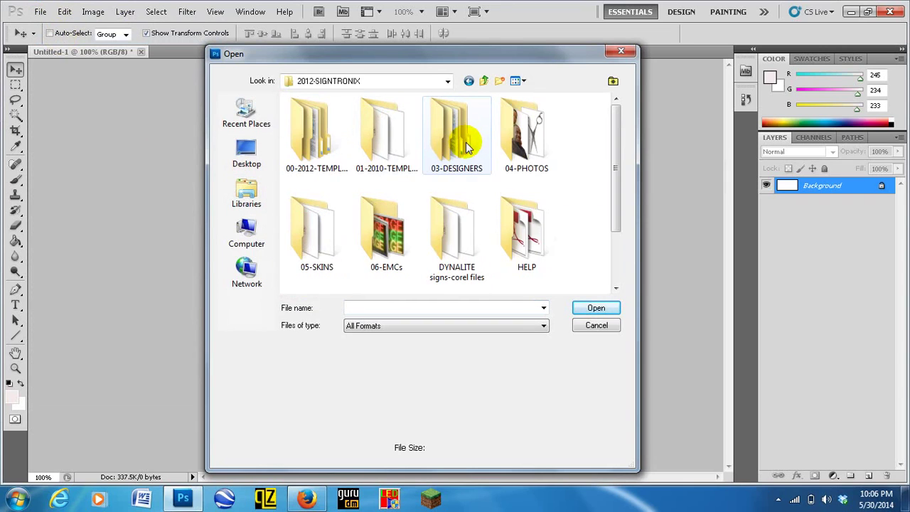
{"action": "double_click", "coordinate": [532, 149]}
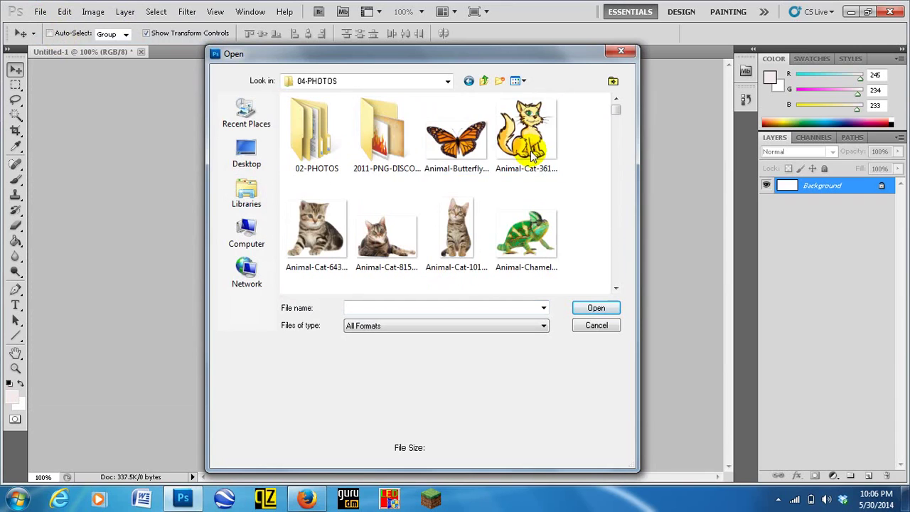
{"action": "double_click", "coordinate": [304, 139]}
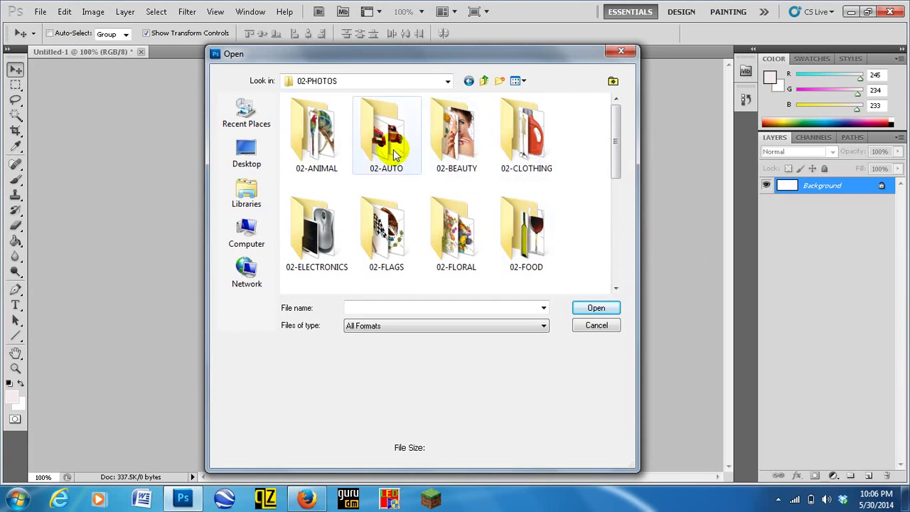
{"action": "double_click", "coordinate": [532, 225]}
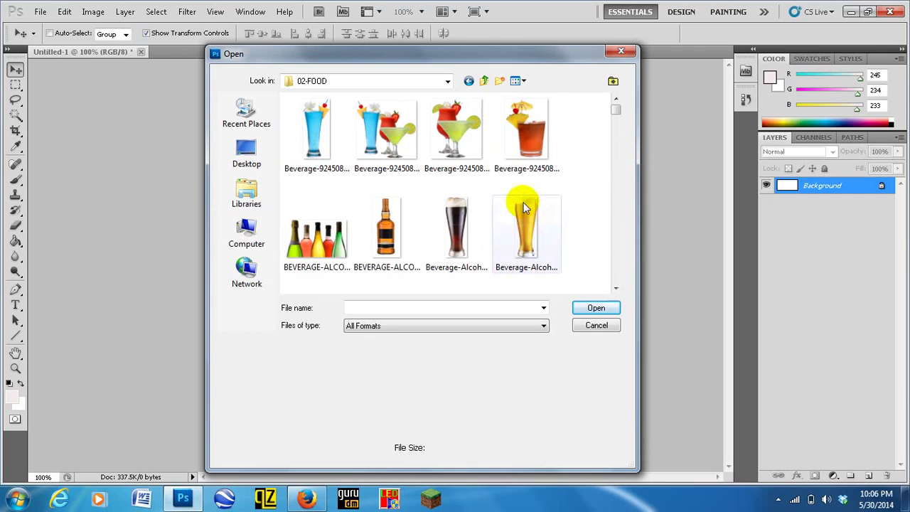
{"action": "double_click", "coordinate": [450, 133]}
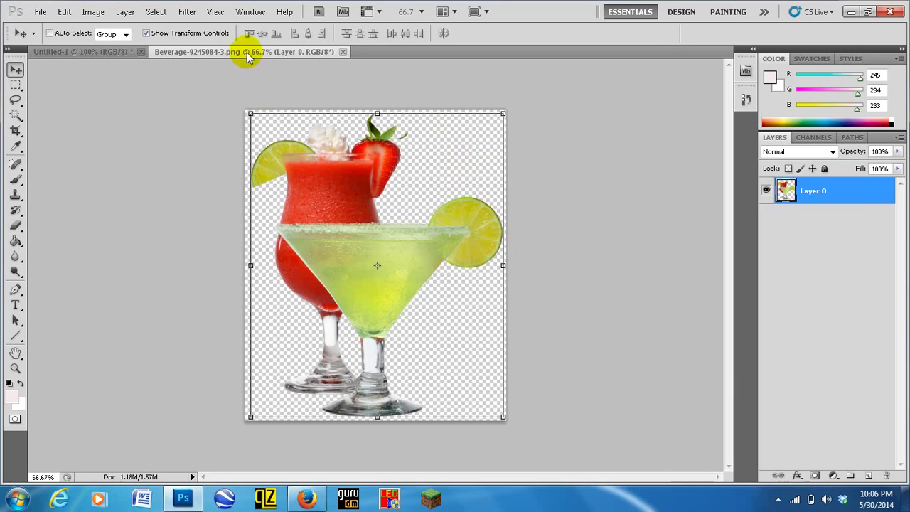
Float the beverage image in its own window, copy its drinks into the Untitled-1 document, and close the beverage file
{"action": "left_click", "coordinate": [93, 49]}
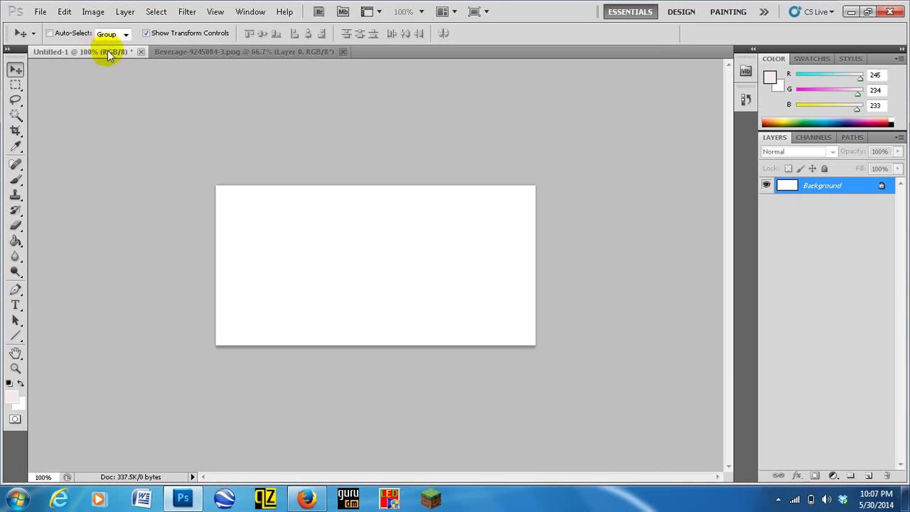
{"action": "left_click", "coordinate": [227, 53]}
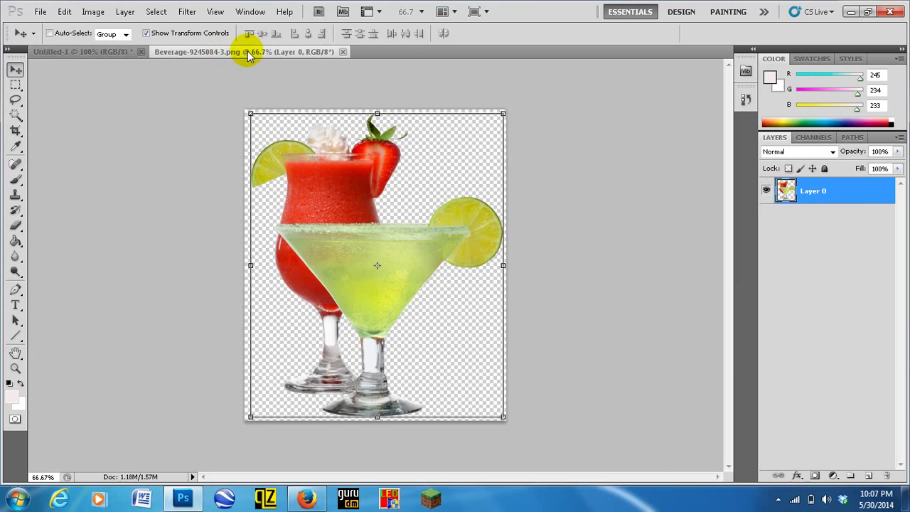
{"action": "left_click_drag", "start_coordinate": [247, 50], "coordinate": [73, 394]}
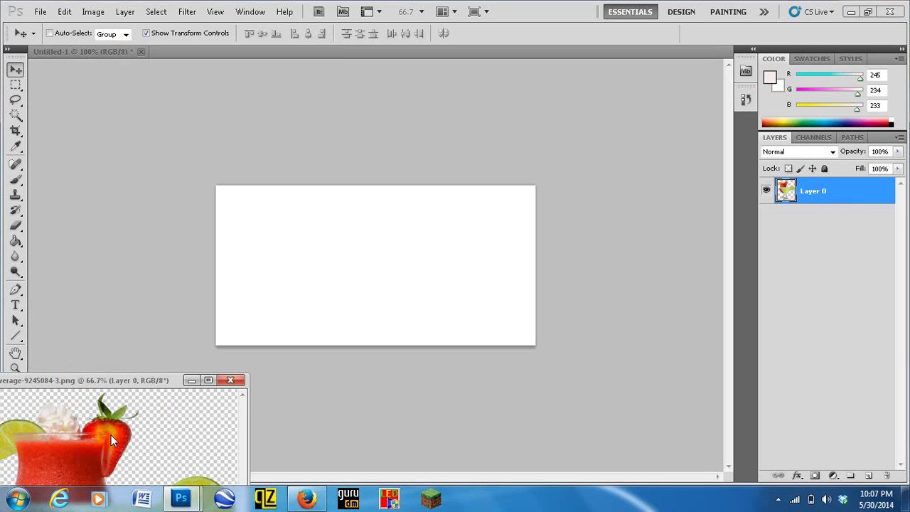
{"action": "left_click_drag", "start_coordinate": [113, 434], "coordinate": [359, 264]}
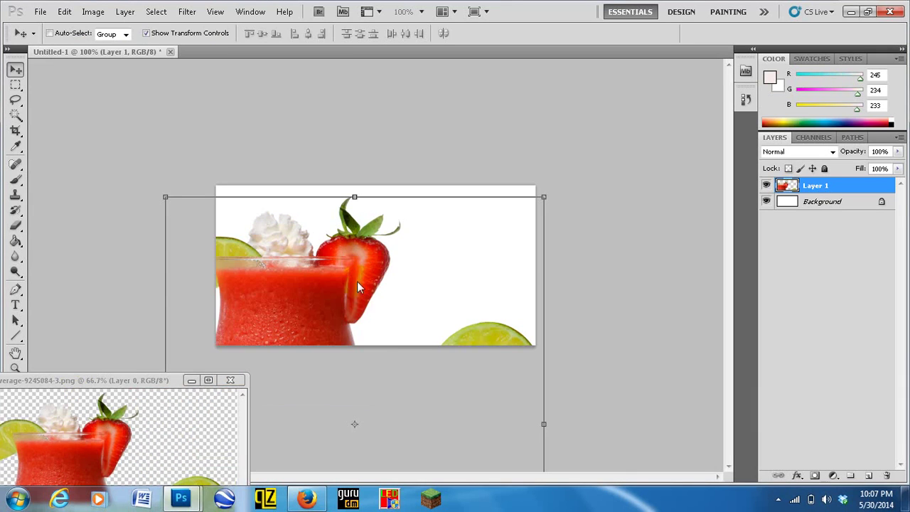
{"action": "left_click", "coordinate": [232, 380]}
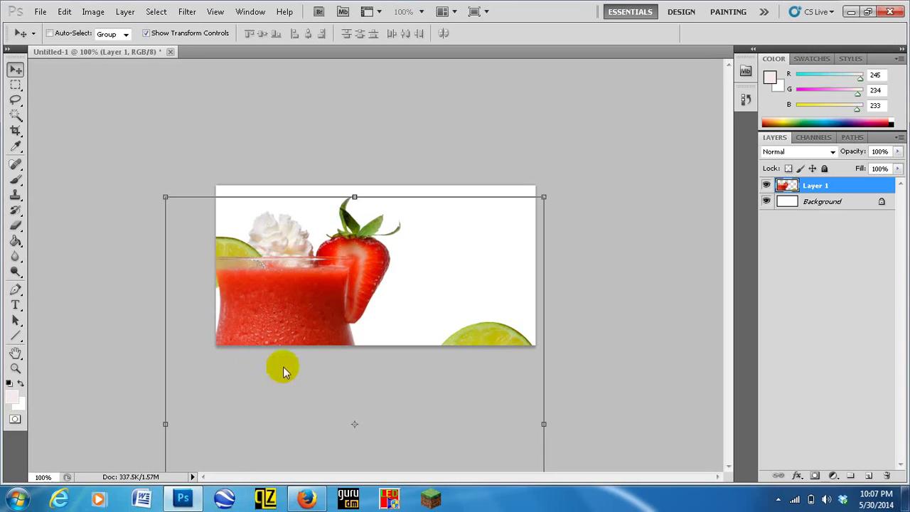
Scale the drinks layer proportionally to 29.40% and place it on the left part of the canvas
{"action": "left_click_drag", "start_coordinate": [292, 417], "coordinate": [315, 303]}
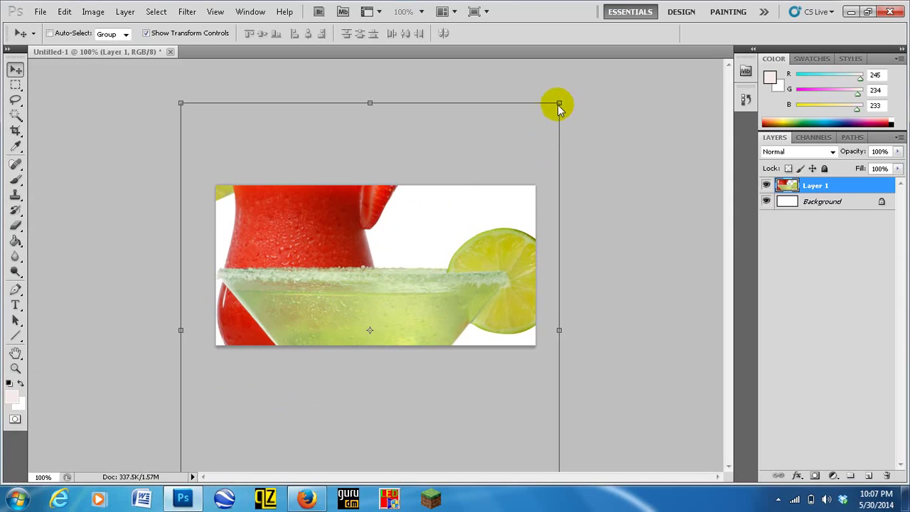
{"action": "left_click_drag", "start_coordinate": [558, 102], "coordinate": [261, 398]}
{"action": "left_click_drag", "start_coordinate": [238, 449], "coordinate": [287, 230]}
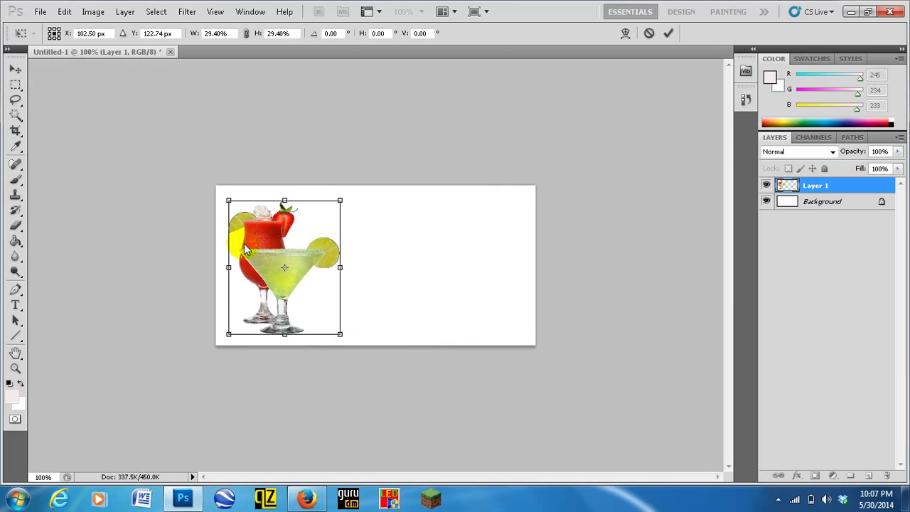
Reposition the scaled drinks to X 89.50 px, Y 129.74 px and apply the transformation
{"action": "key", "text": "Up"}
{"action": "key", "text": "Up"}
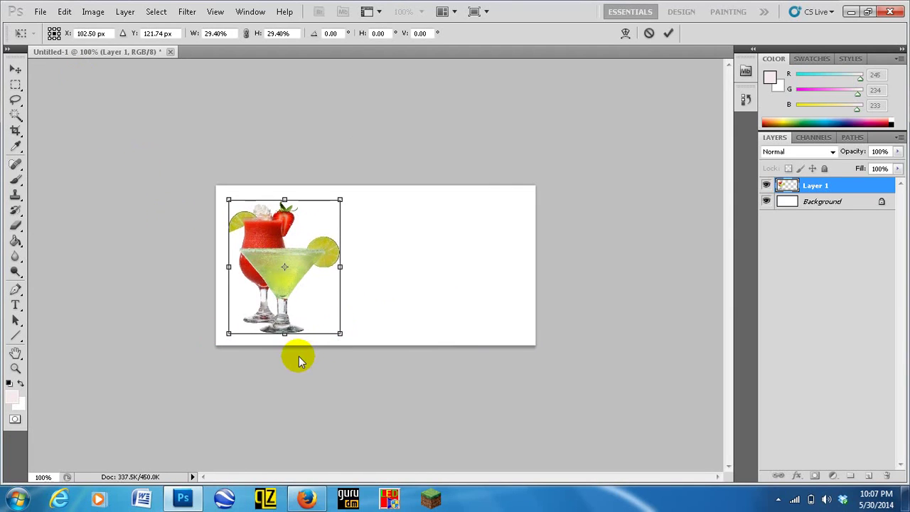
{"action": "key", "text": "Left"}
{"action": "key", "text": "Left"}
{"action": "key", "text": "Left"}
{"action": "key", "text": "Left"}
{"action": "key", "text": "Left"}
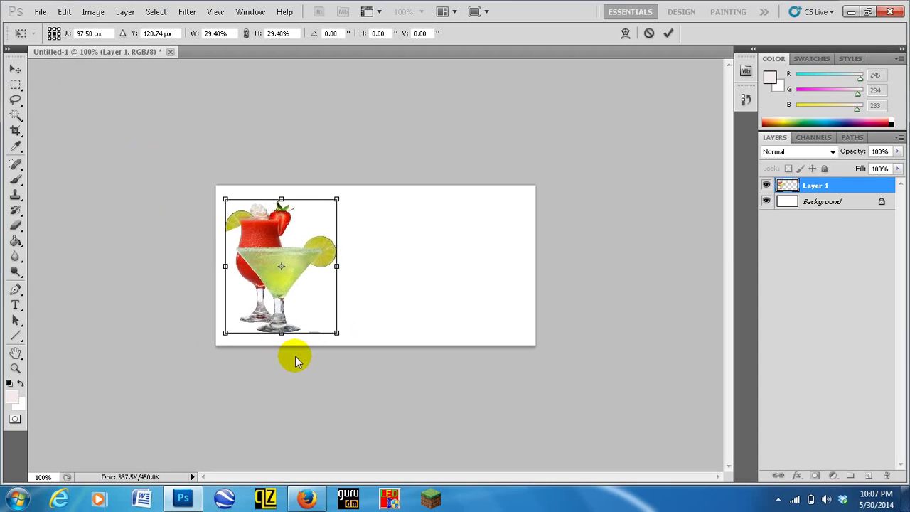
{"action": "mouse_move", "coordinate": [293, 302]}
{"action": "left_mouse_down"}
{"action": "mouse_move", "coordinate": [284, 297]}
{"action": "mouse_move", "coordinate": [283, 307]}
{"action": "mouse_move", "coordinate": [299, 305]}
{"action": "mouse_move", "coordinate": [268, 277]}
{"action": "mouse_move", "coordinate": [290, 308]}
{"action": "mouse_move", "coordinate": [282, 298]}
{"action": "left_mouse_up"}
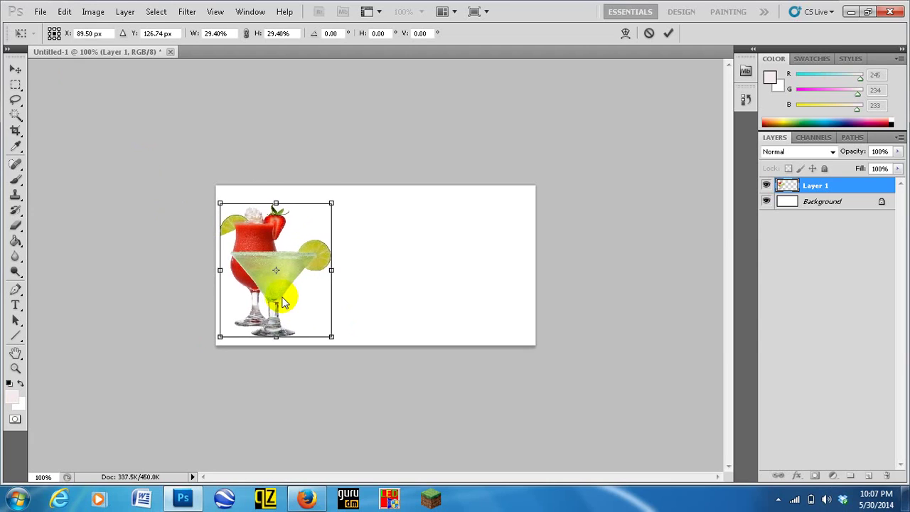
{"action": "key", "text": "Down"}
{"action": "key", "text": "Down"}
{"action": "key", "text": "Down"}
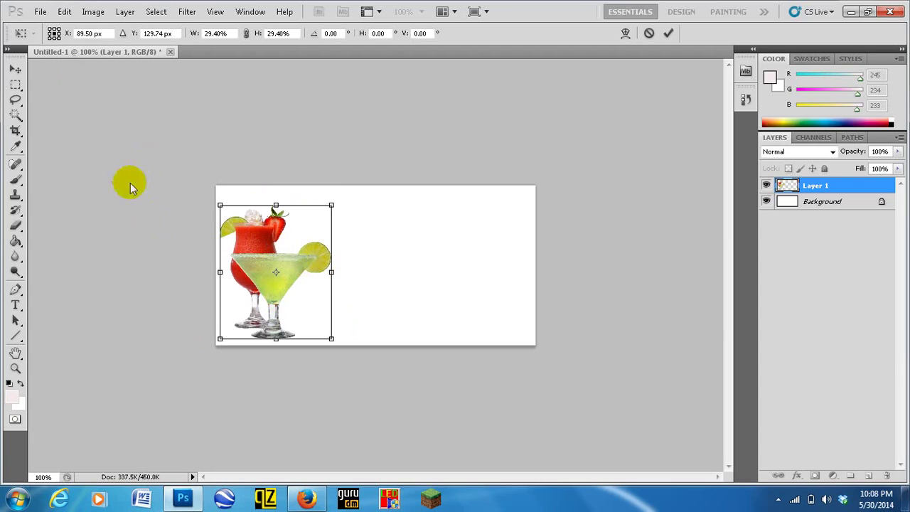
{"action": "left_click", "coordinate": [15, 71]}
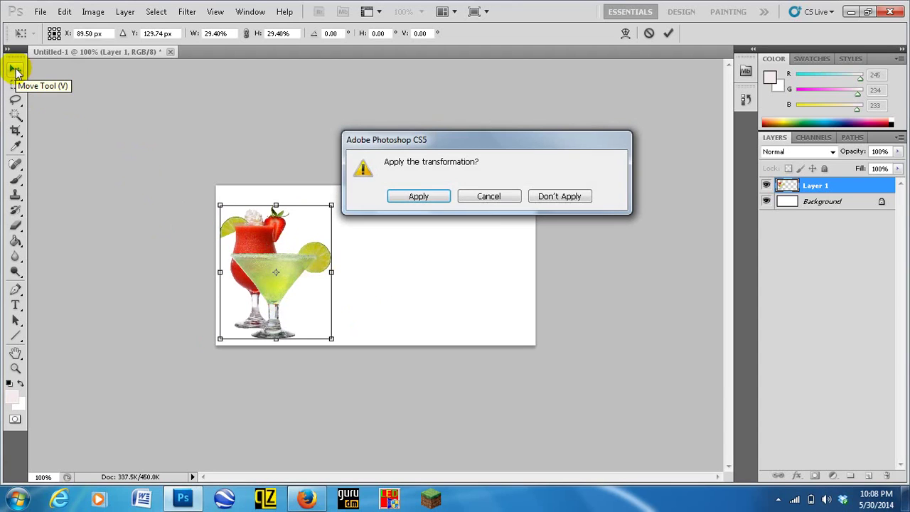
{"action": "left_click", "coordinate": [419, 196]}
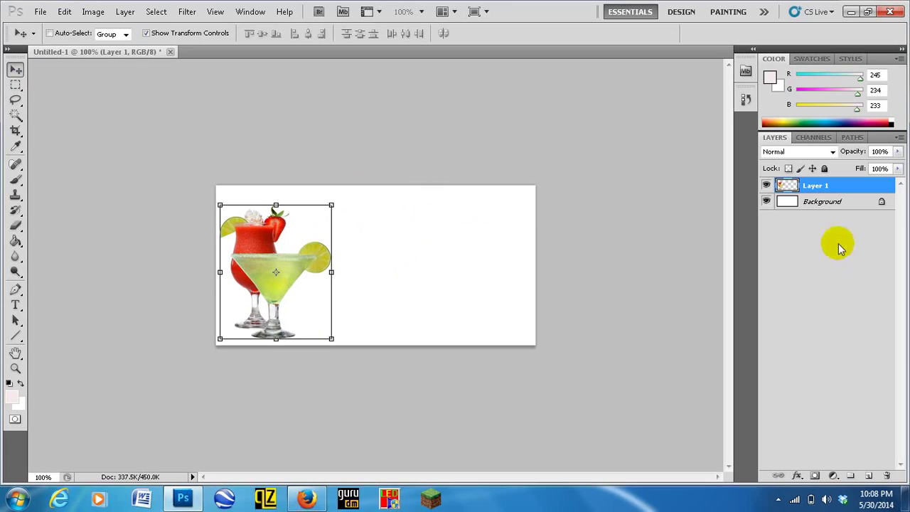
Select the drinks layer above the Background and shift the drinks slightly up and to the right on the canvas
{"action": "left_click", "coordinate": [829, 207]}
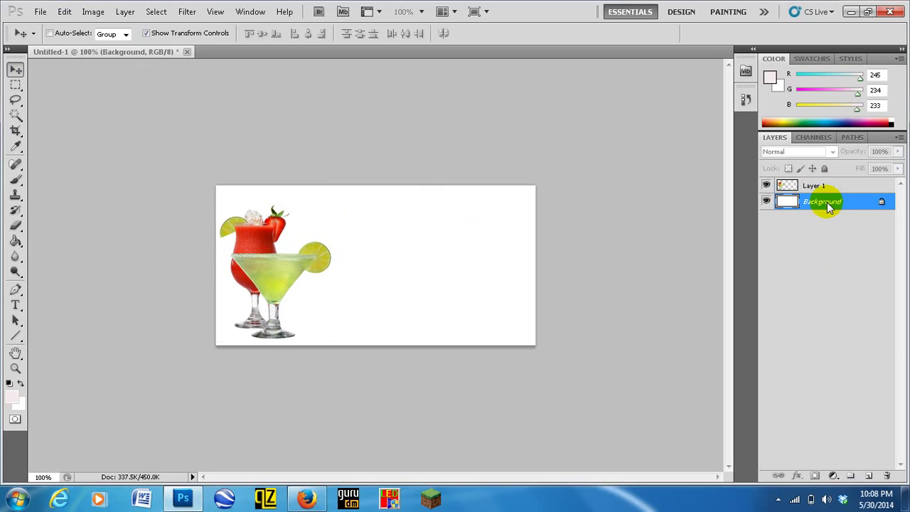
{"action": "left_click", "coordinate": [827, 188]}
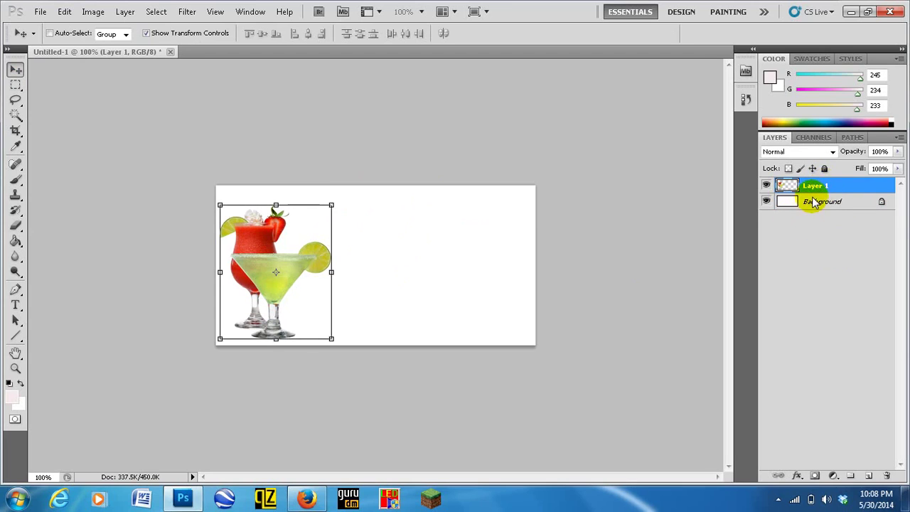
{"action": "left_click", "coordinate": [800, 201]}
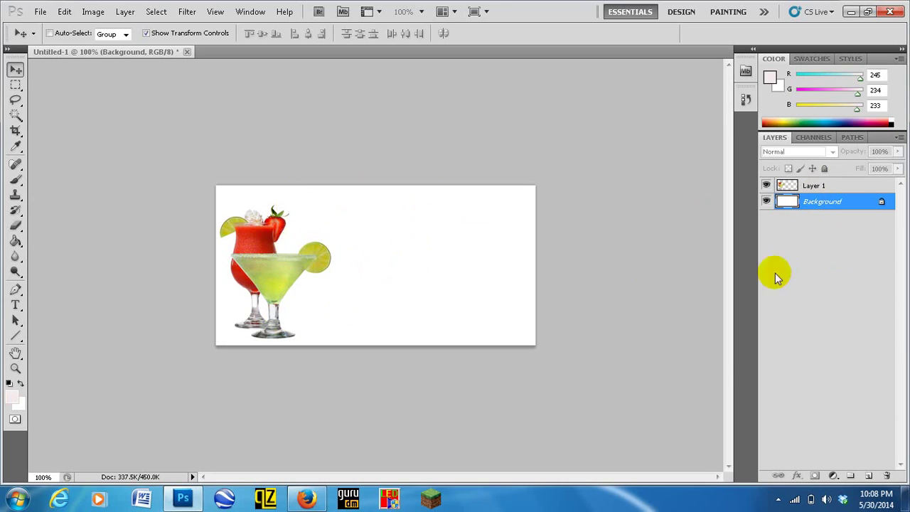
{"action": "left_click", "coordinate": [859, 186]}
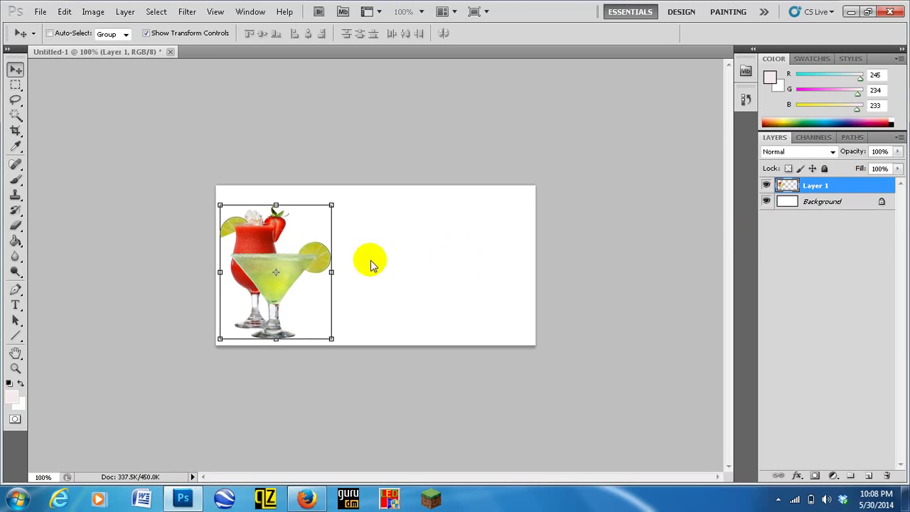
{"action": "mouse_move", "coordinate": [260, 305]}
{"action": "left_mouse_down"}
{"action": "mouse_move", "coordinate": [284, 234]}
{"action": "mouse_move", "coordinate": [241, 290]}
{"action": "mouse_move", "coordinate": [285, 291]}
{"action": "mouse_move", "coordinate": [268, 305]}
{"action": "left_mouse_up"}
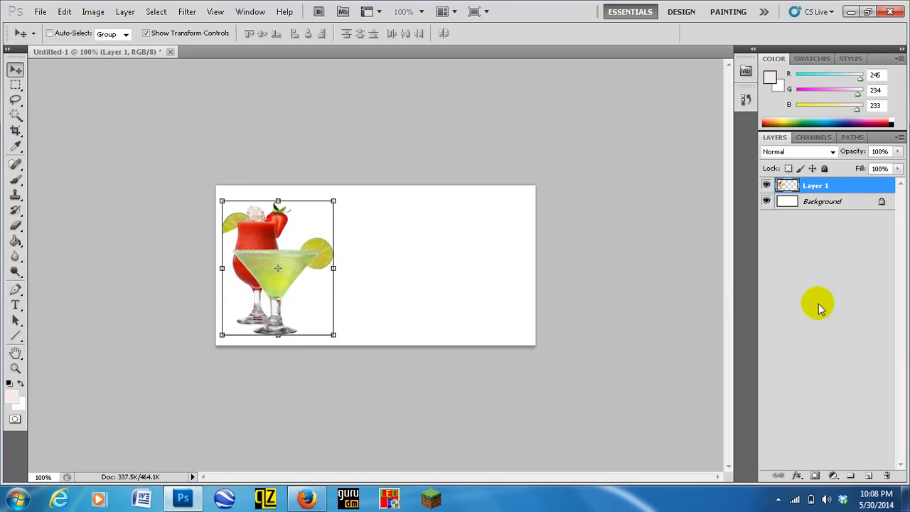
Add a Drop Shadow to the drinks layer with a distance of 10 px, a spread of 7% and a size of 9 px
{"action": "left_click", "coordinate": [825, 203]}
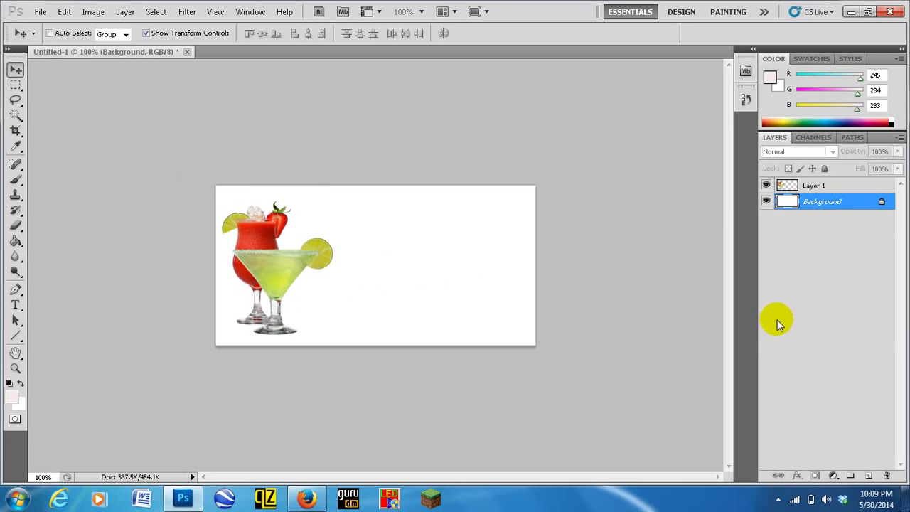
{"action": "left_click", "coordinate": [854, 186]}
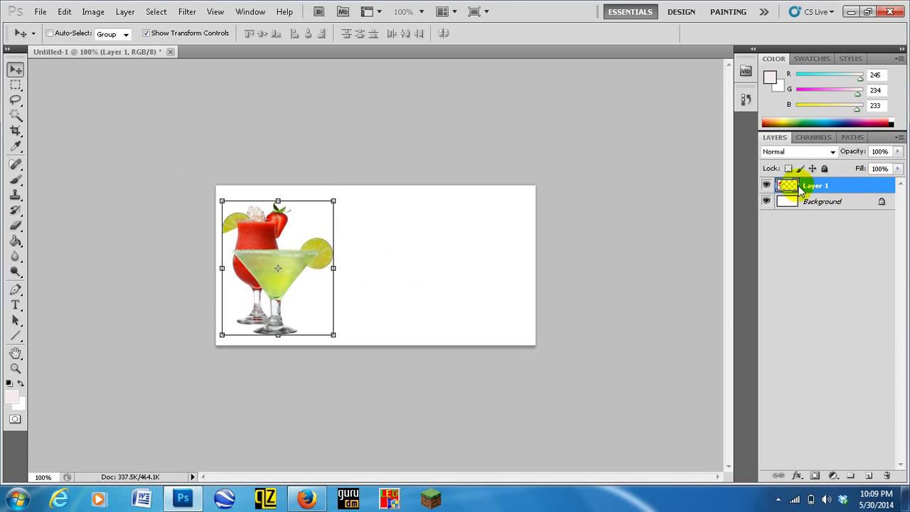
{"action": "double_click", "coordinate": [872, 186]}
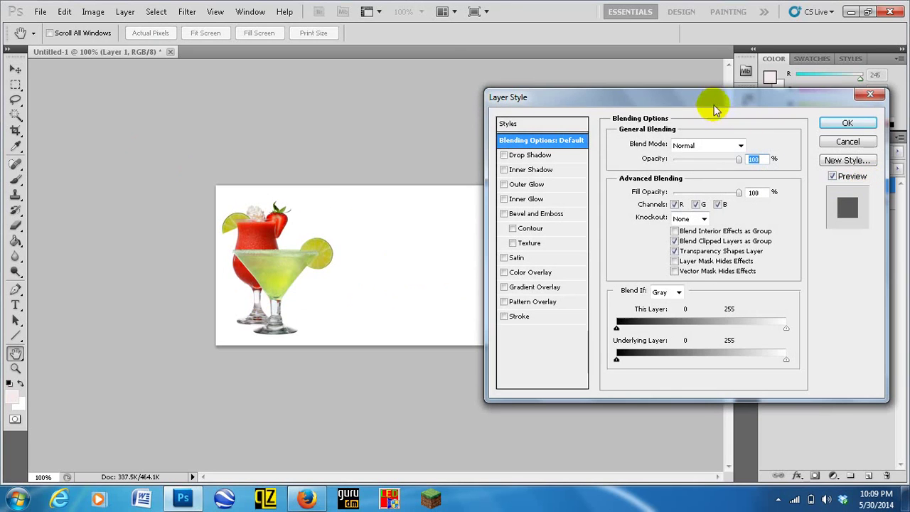
{"action": "left_click_drag", "start_coordinate": [707, 104], "coordinate": [688, 85]}
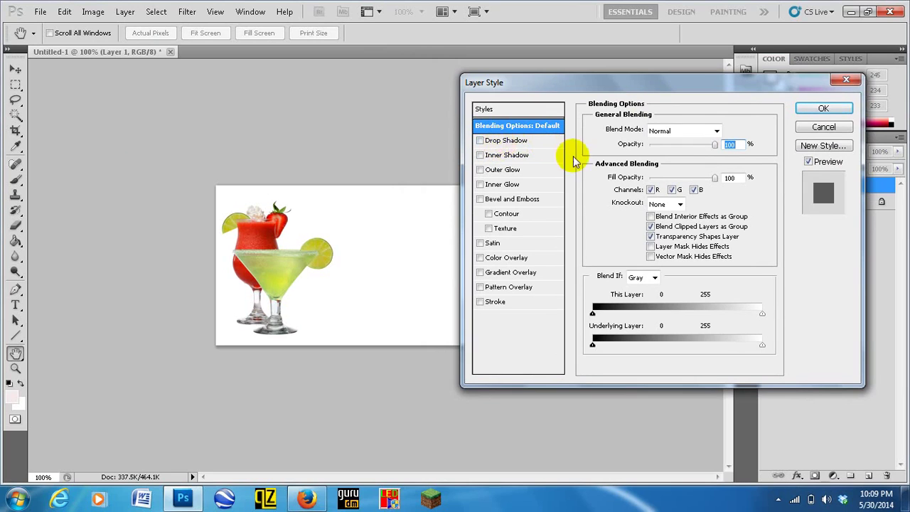
{"action": "left_click", "coordinate": [543, 140]}
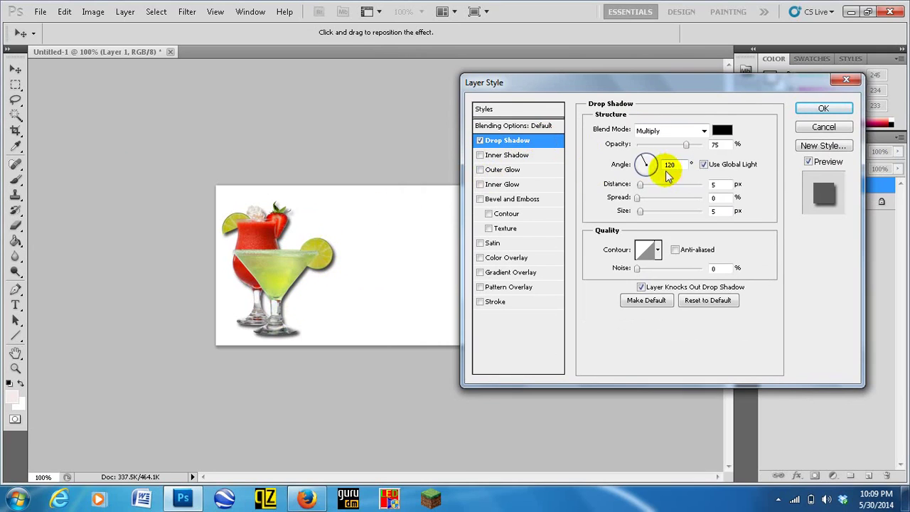
{"action": "mouse_move", "coordinate": [638, 197]}
{"action": "left_mouse_down"}
{"action": "mouse_move", "coordinate": [676, 202]}
{"action": "mouse_move", "coordinate": [635, 211]}
{"action": "mouse_move", "coordinate": [647, 217]}
{"action": "mouse_move", "coordinate": [642, 209]}
{"action": "left_mouse_up"}
{"action": "mouse_move", "coordinate": [641, 189]}
{"action": "left_mouse_down"}
{"action": "mouse_move", "coordinate": [656, 192]}
{"action": "mouse_move", "coordinate": [645, 193]}
{"action": "left_mouse_up"}
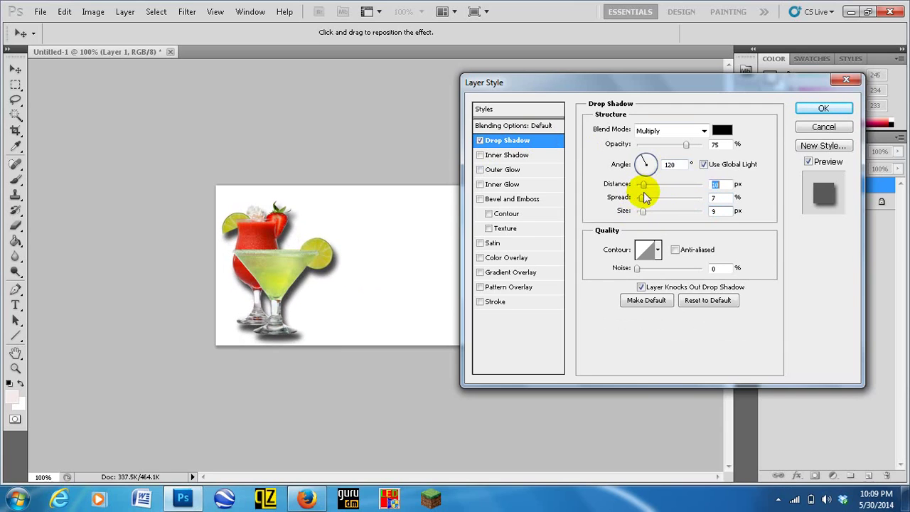
Try an Inner Glow on the drinks layer, then replace it with an Outer Glow
{"action": "left_click", "coordinate": [510, 186]}
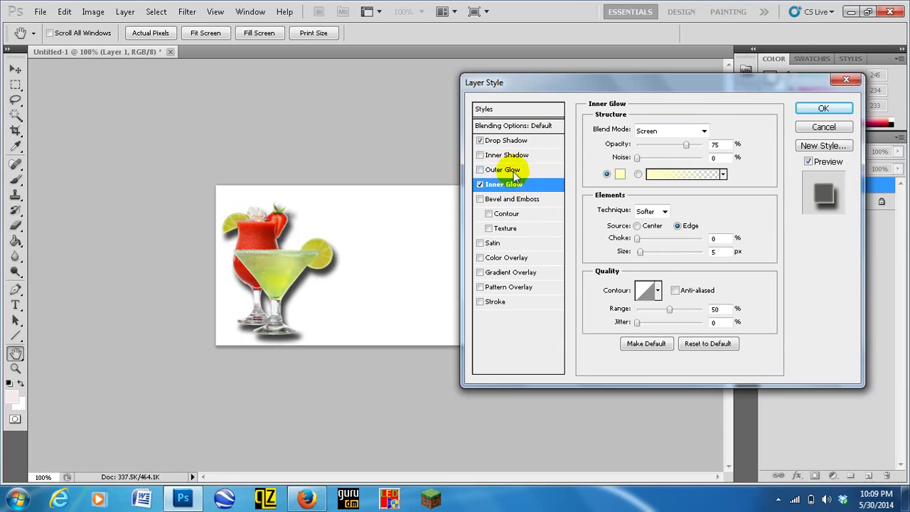
{"action": "left_click", "coordinate": [503, 170]}
{"action": "left_click", "coordinate": [481, 185]}
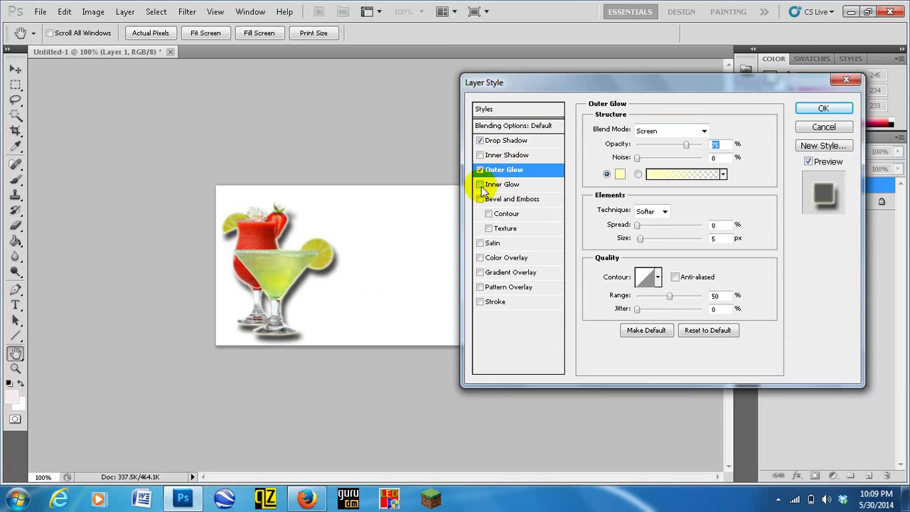
Remove the Outer Glow and Drop Shadow from the drinks layer, and try a Stroke before leaving the layer without effects
{"action": "left_click", "coordinate": [480, 170]}
{"action": "left_click", "coordinate": [480, 141]}
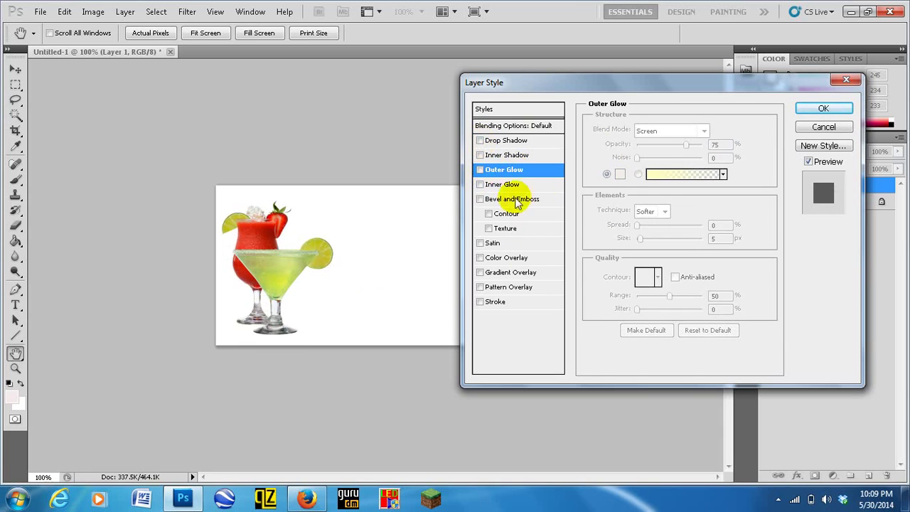
{"action": "left_click", "coordinate": [519, 304]}
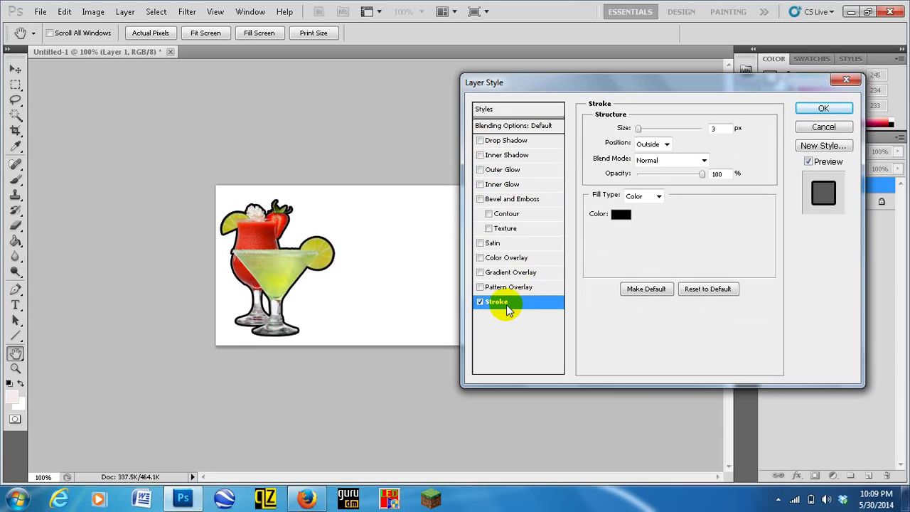
{"action": "left_click", "coordinate": [479, 302]}
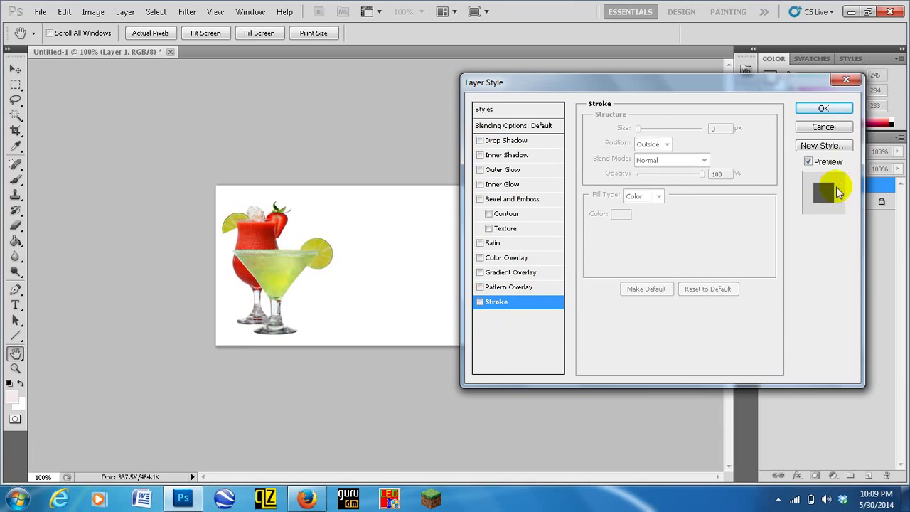
{"action": "left_click", "coordinate": [834, 108]}
{"action": "key", "text": "v"}
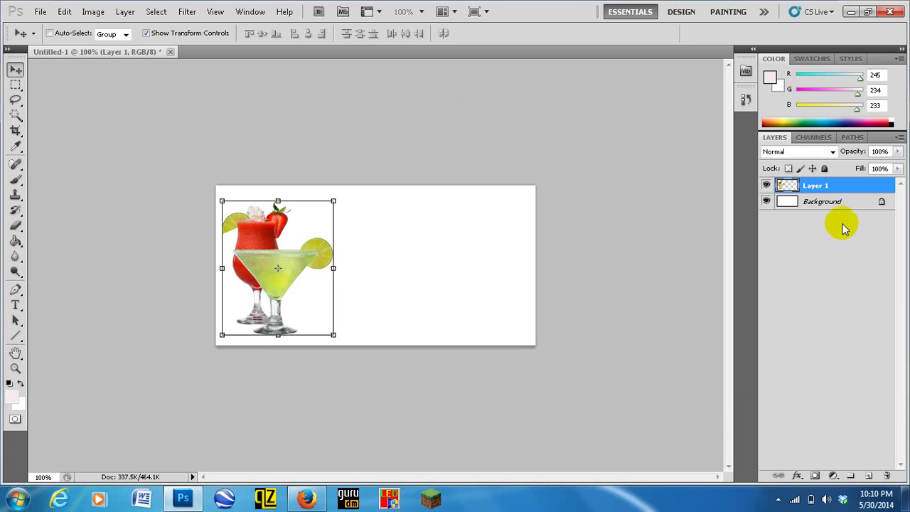
Convert the locked Background into an editable layer named Layer 0, with Normal mode and 100% opacity
{"action": "left_click", "coordinate": [832, 202]}
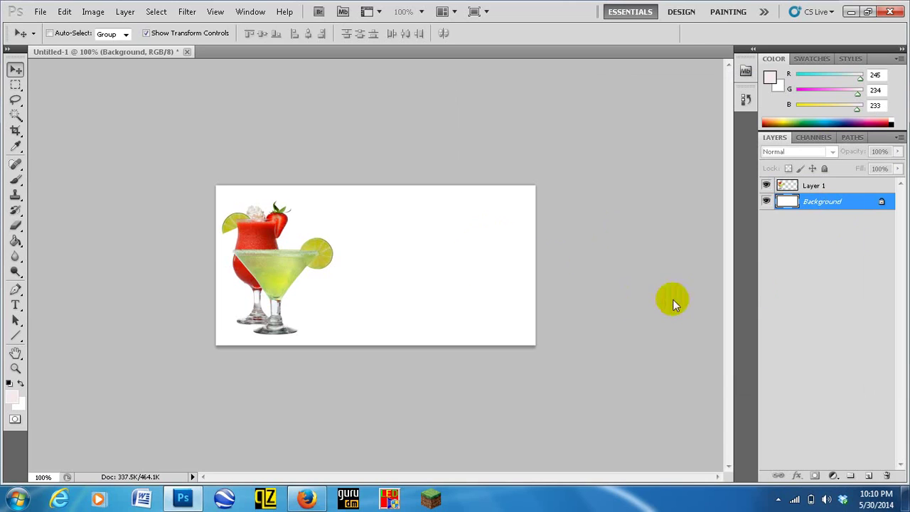
{"action": "double_click", "coordinate": [855, 204]}
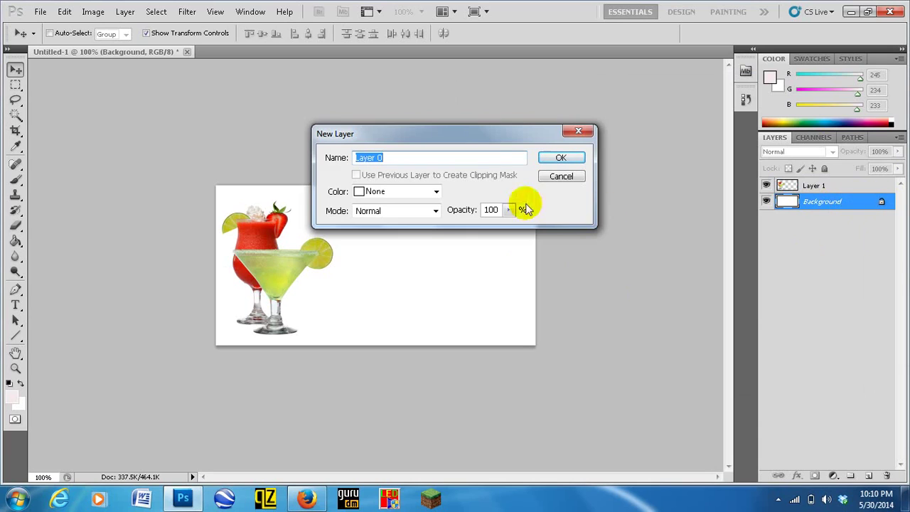
{"action": "left_click", "coordinate": [575, 160]}
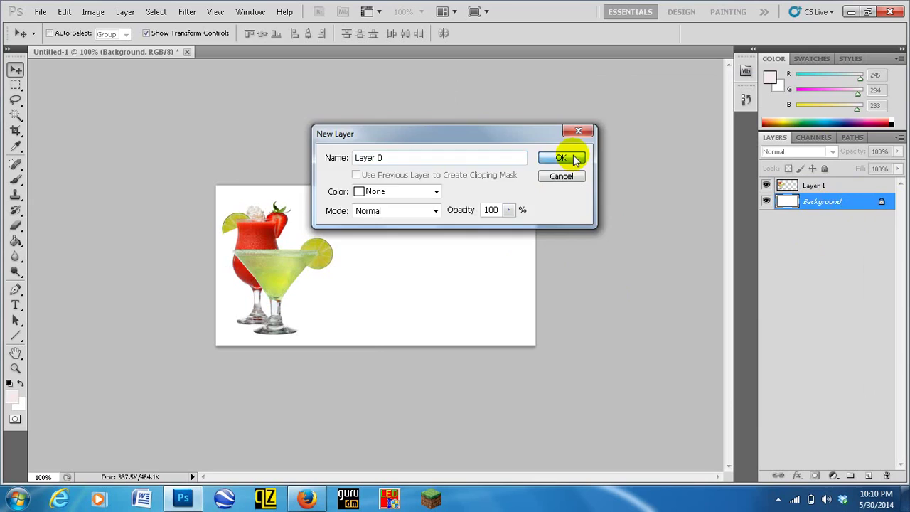
Add a Color Overlay to Layer 0 and open the overlay color for editing
{"action": "double_click", "coordinate": [872, 204]}
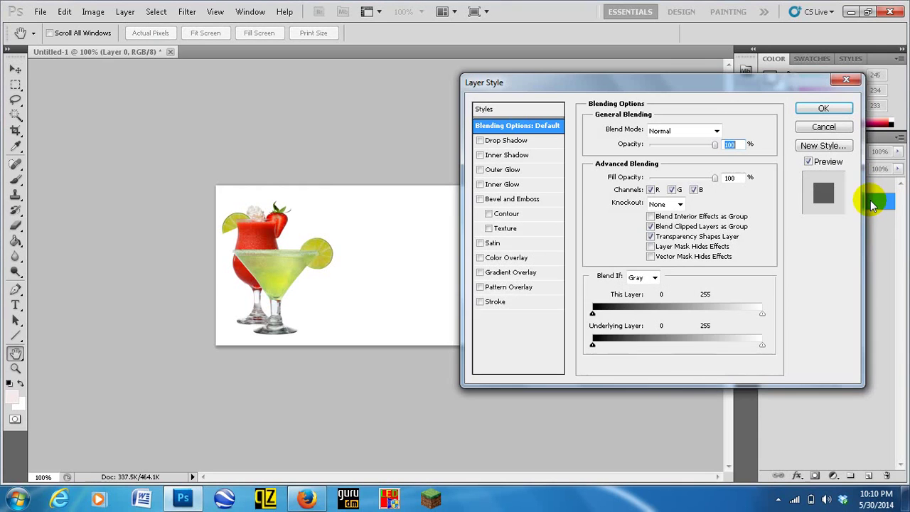
{"action": "mouse_move", "coordinate": [718, 96]}
{"action": "left_mouse_down"}
{"action": "mouse_move", "coordinate": [631, 84]}
{"action": "mouse_move", "coordinate": [648, 105]}
{"action": "mouse_move", "coordinate": [719, 96]}
{"action": "left_mouse_up"}
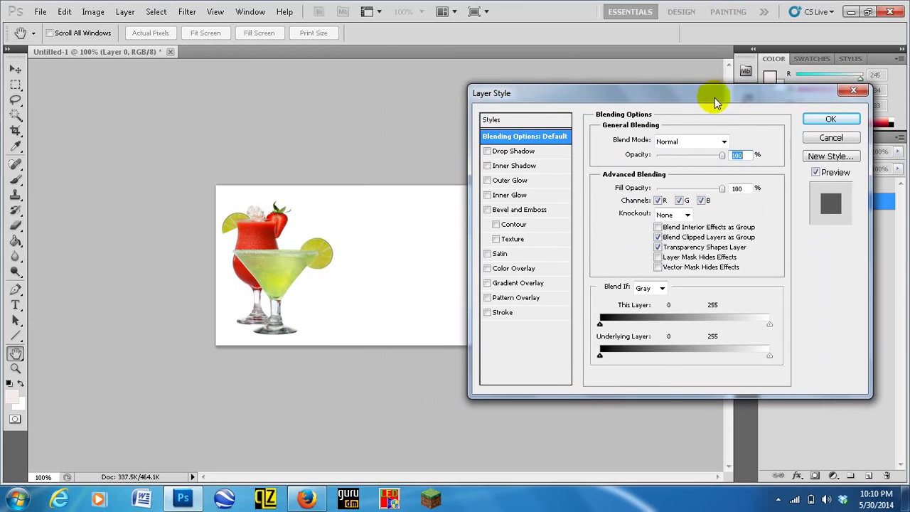
{"action": "left_click", "coordinate": [526, 268]}
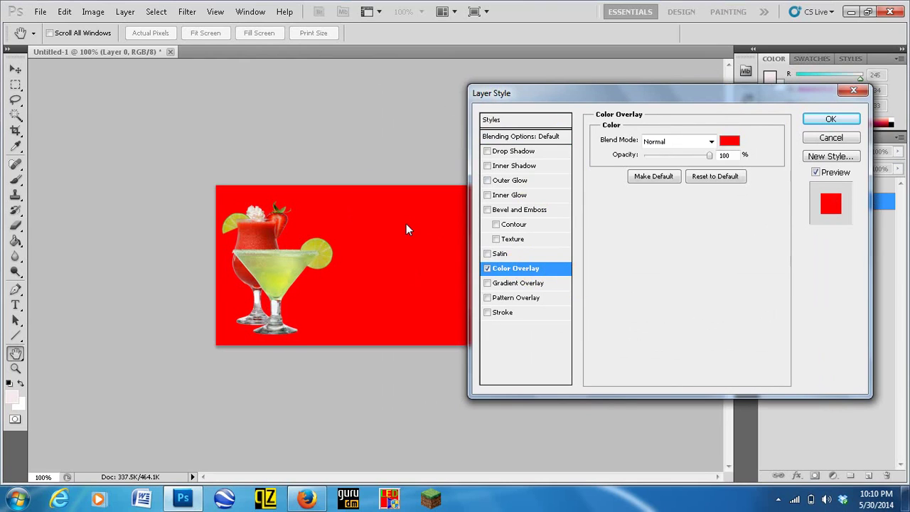
{"action": "left_click", "coordinate": [731, 142]}
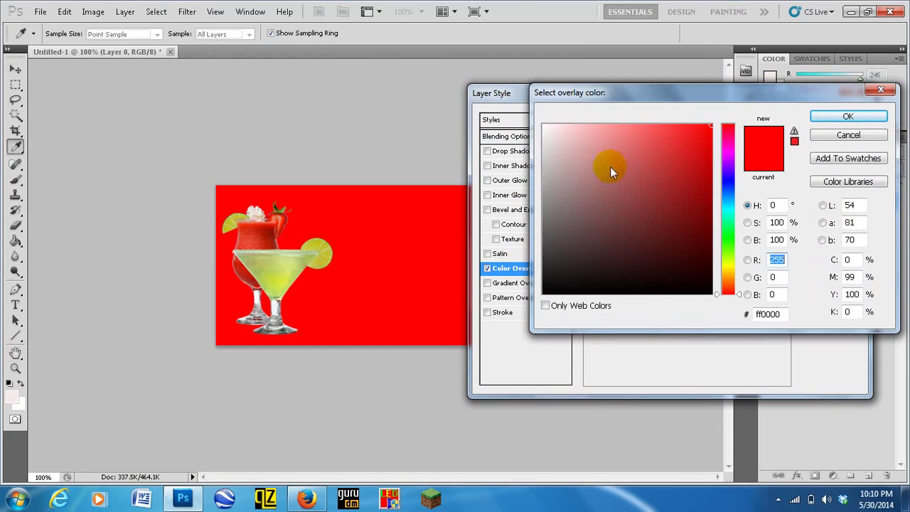
Try near-black, teal, dark green, olive and bright lime #b3ee00 as the background's overlay color
{"action": "left_click", "coordinate": [559, 292]}
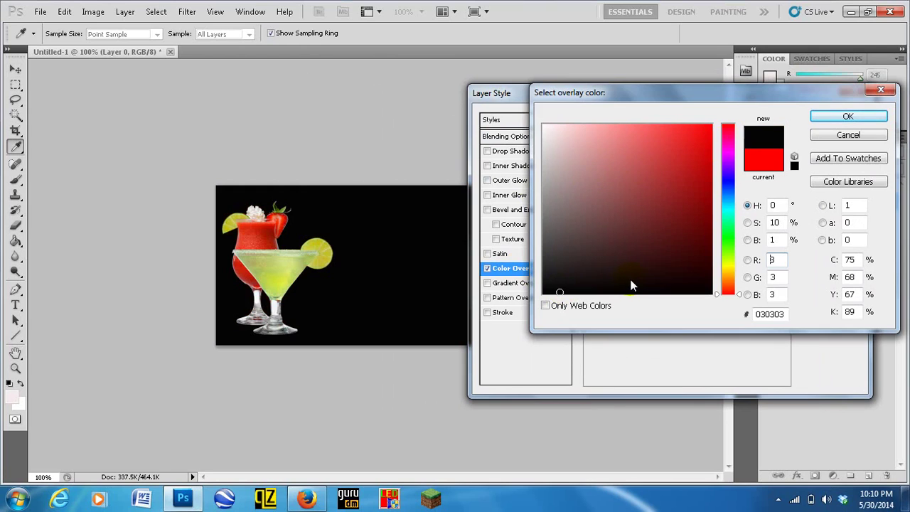
{"action": "left_click", "coordinate": [729, 217]}
{"action": "left_click", "coordinate": [694, 184]}
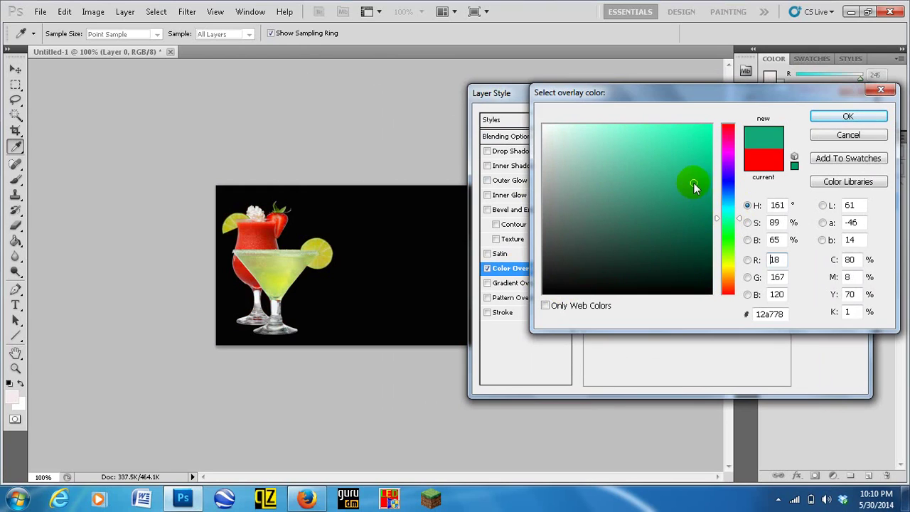
{"action": "left_click", "coordinate": [635, 232]}
{"action": "left_click", "coordinate": [606, 163]}
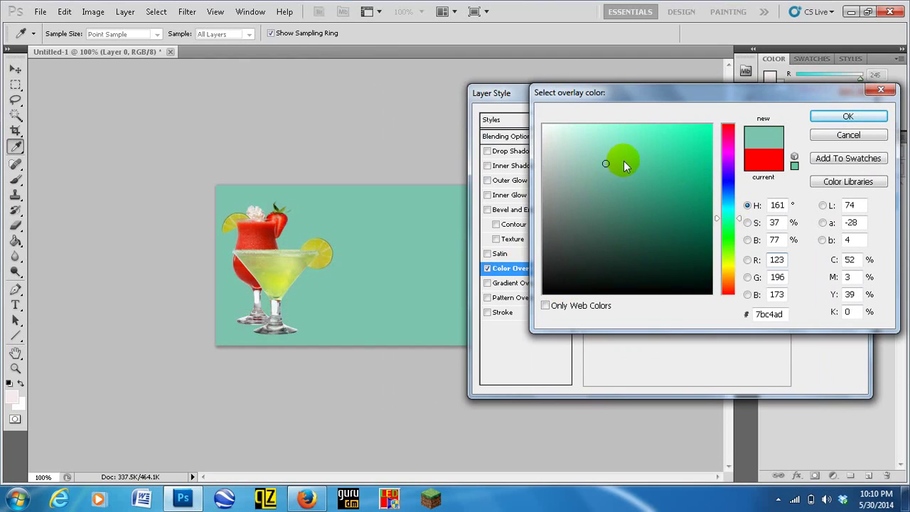
{"action": "left_click", "coordinate": [647, 142]}
{"action": "left_click", "coordinate": [655, 247]}
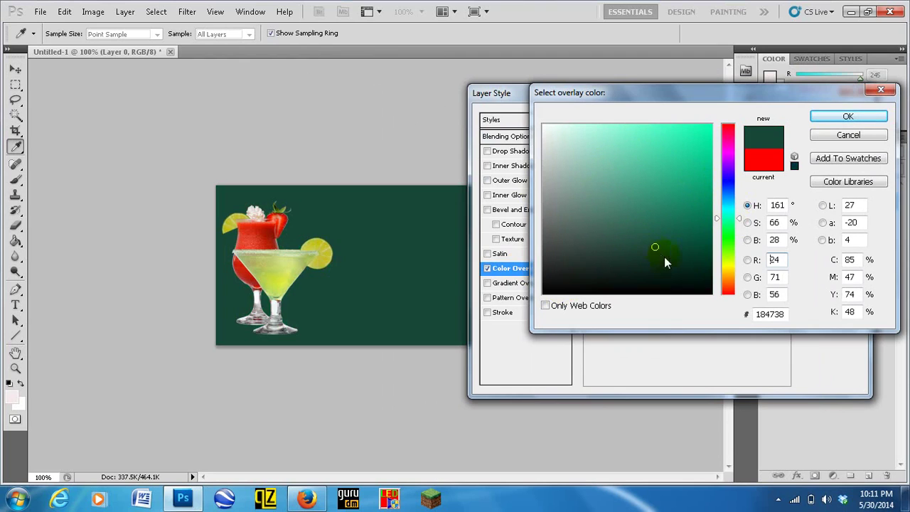
{"action": "left_click", "coordinate": [729, 259]}
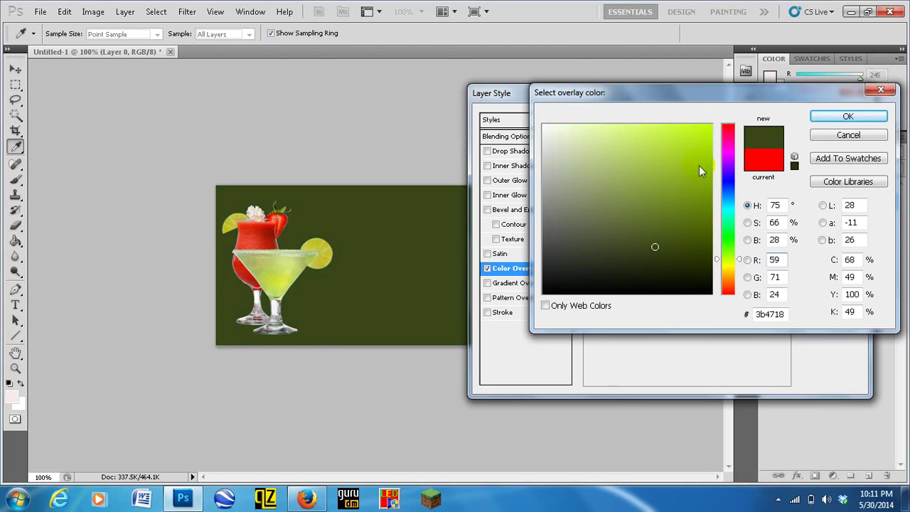
{"action": "left_click", "coordinate": [711, 135]}
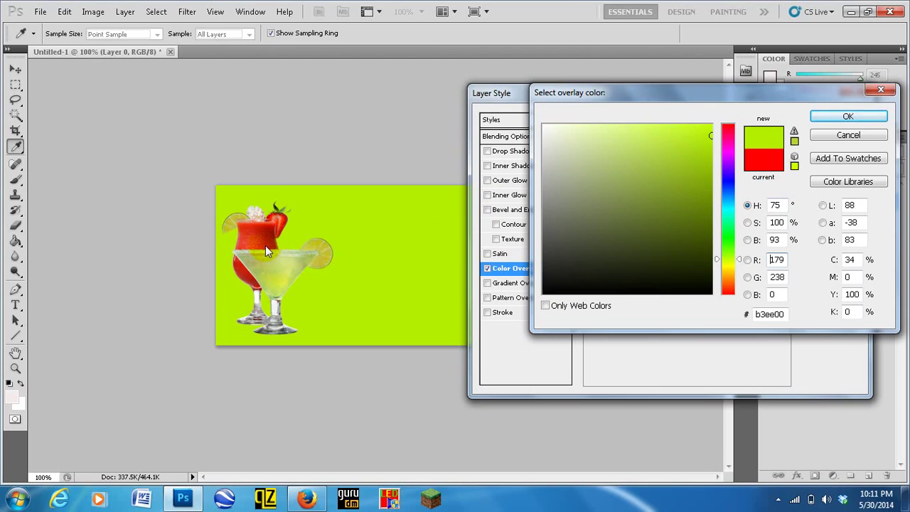
Try overlay colors sampled from the drinks photo, including the lime slices, ice, strawberry, red drink and green martini
{"action": "left_click", "coordinate": [239, 213]}
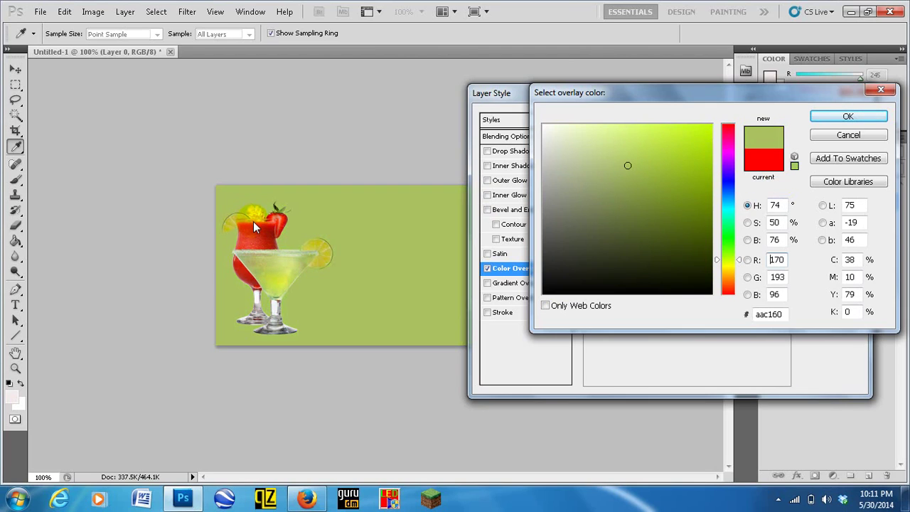
{"action": "left_click", "coordinate": [260, 221]}
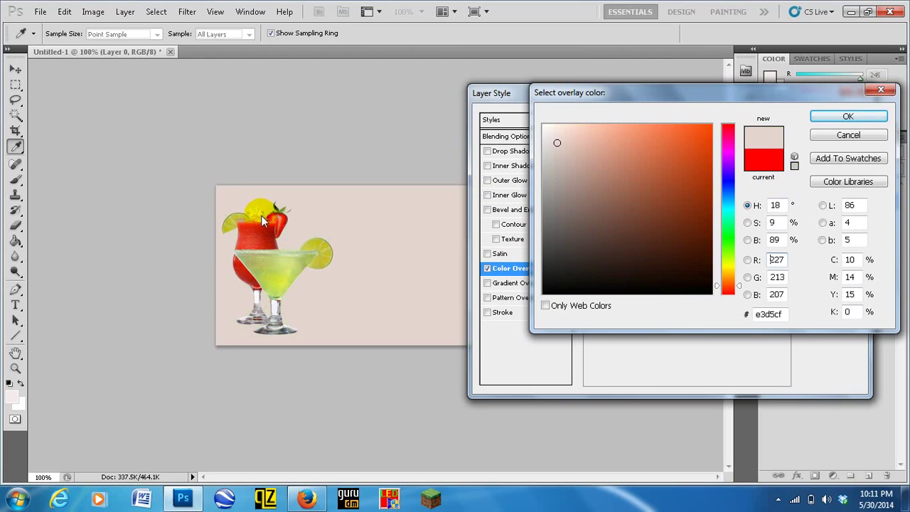
{"action": "left_click", "coordinate": [281, 225]}
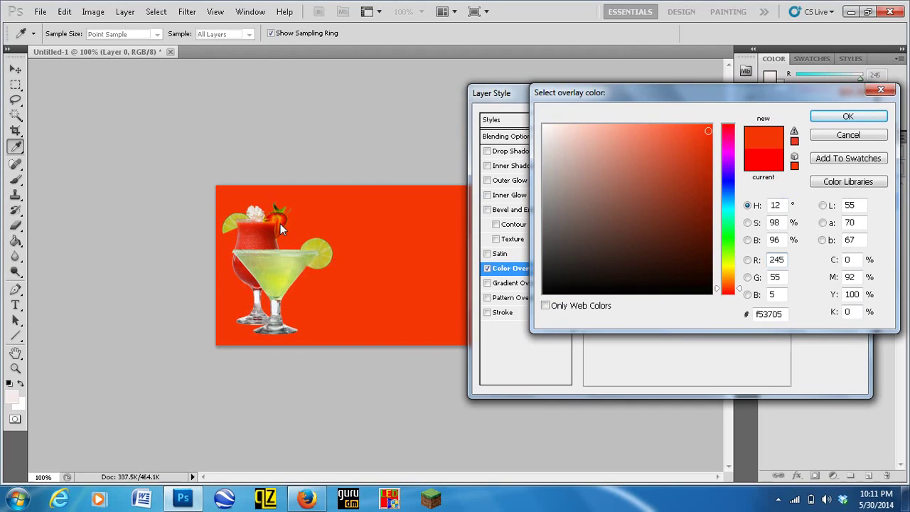
{"action": "left_click", "coordinate": [278, 223]}
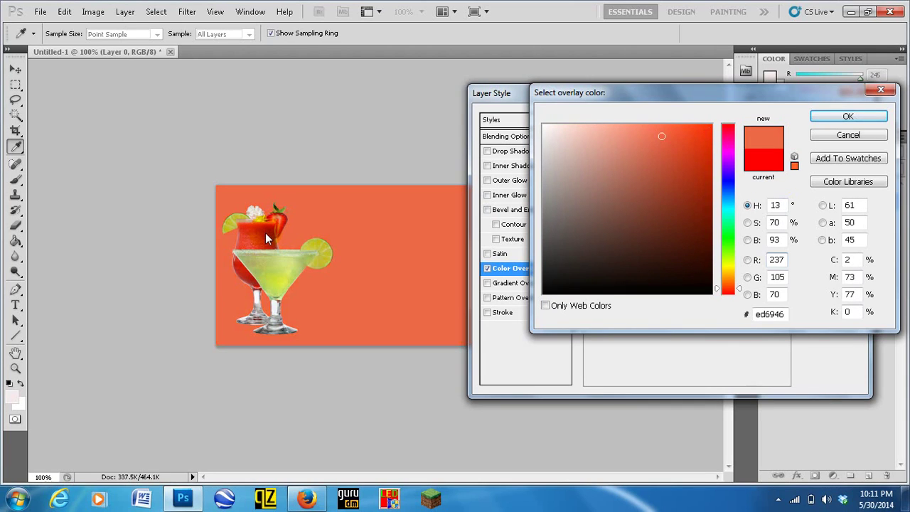
{"action": "left_click", "coordinate": [265, 233]}
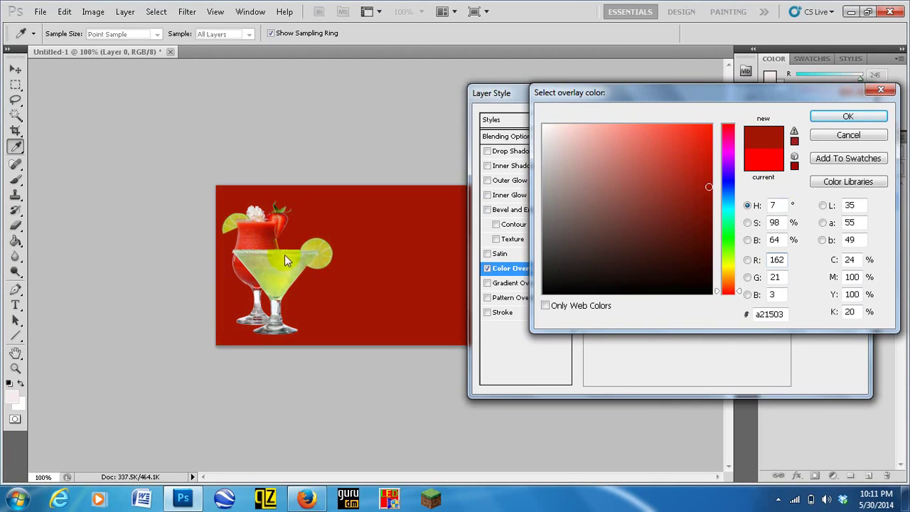
{"action": "left_click", "coordinate": [329, 259]}
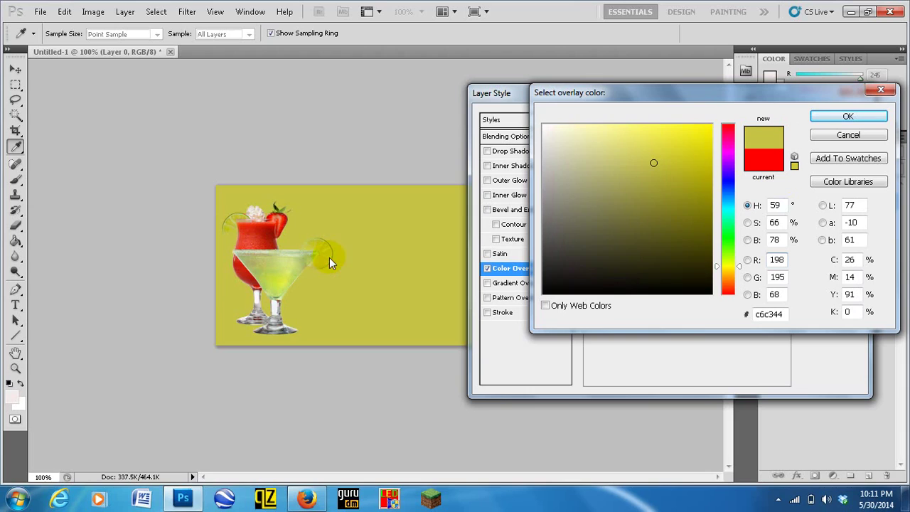
{"action": "left_click", "coordinate": [277, 268]}
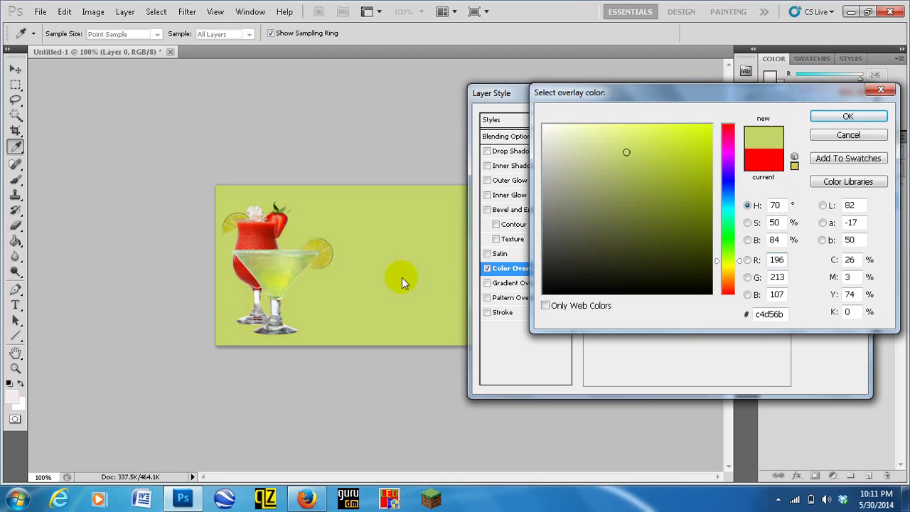
Sample yellow-green #dae644 from the martini as the overlay color and apply the layer style to Layer 0
{"action": "left_click", "coordinate": [284, 280]}
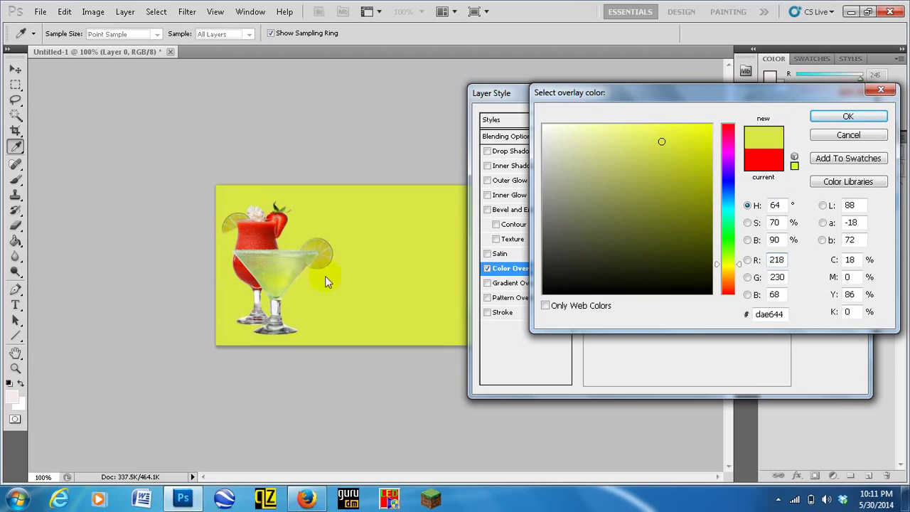
{"action": "left_click", "coordinate": [850, 118]}
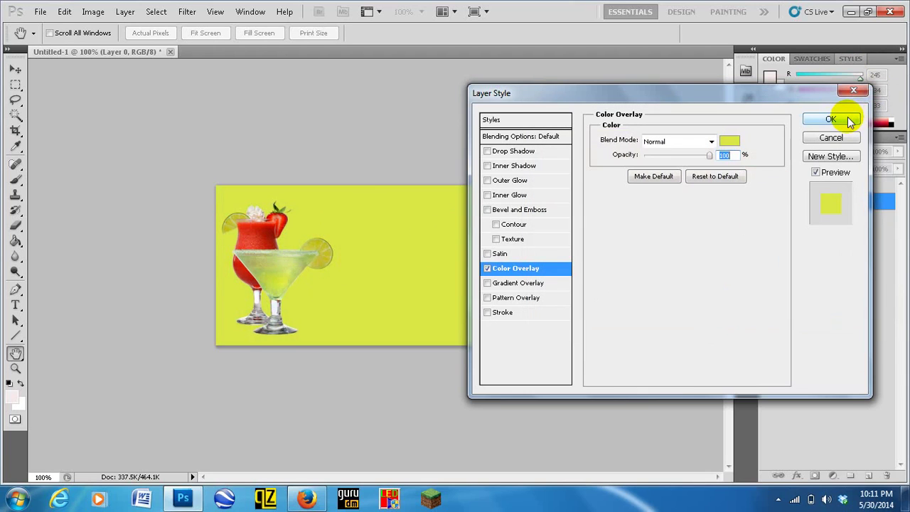
{"action": "left_click", "coordinate": [831, 118]}
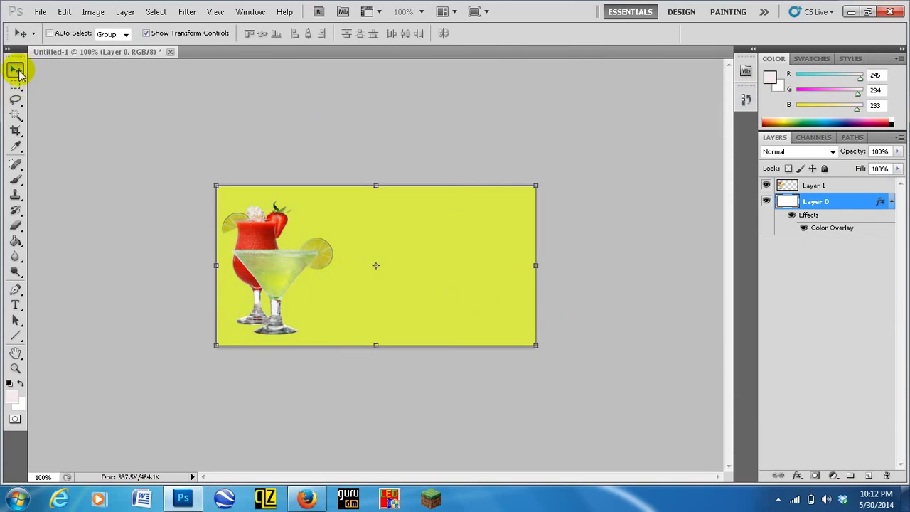
Set the Type tool's font to Incised901 Nd BT
{"action": "left_click", "coordinate": [17, 306]}
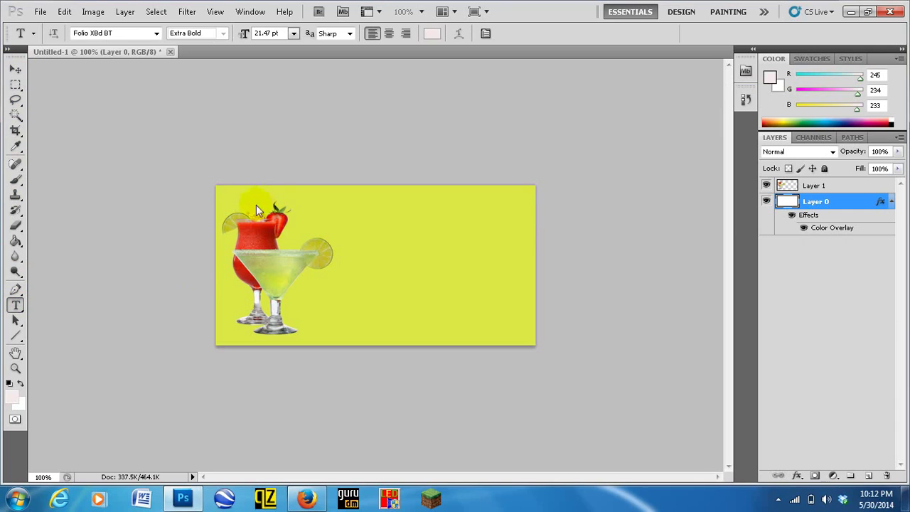
{"action": "left_click", "coordinate": [157, 34]}
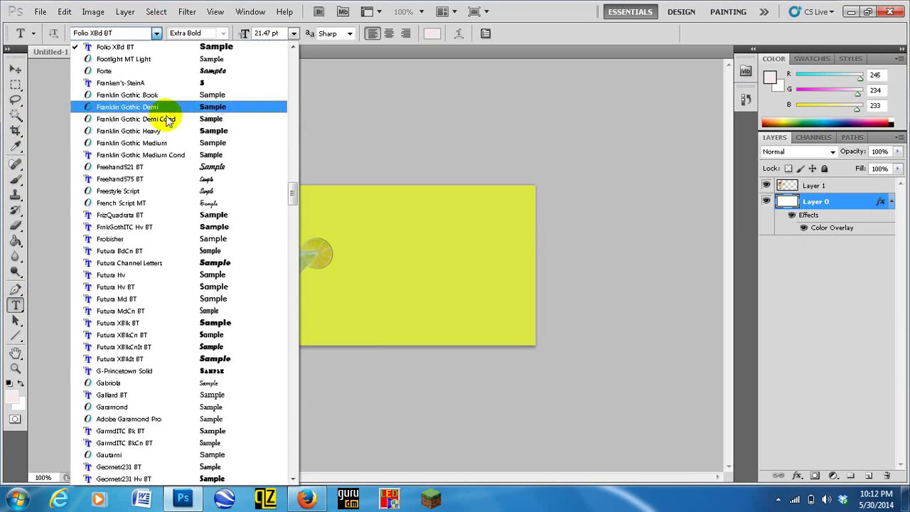
{"action": "left_click_drag", "start_coordinate": [294, 192], "coordinate": [291, 249]}
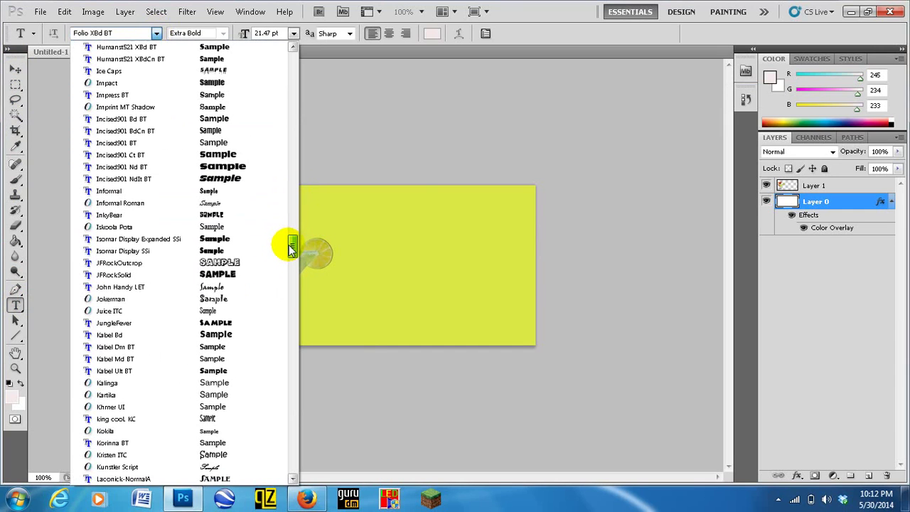
{"action": "left_click", "coordinate": [240, 165]}
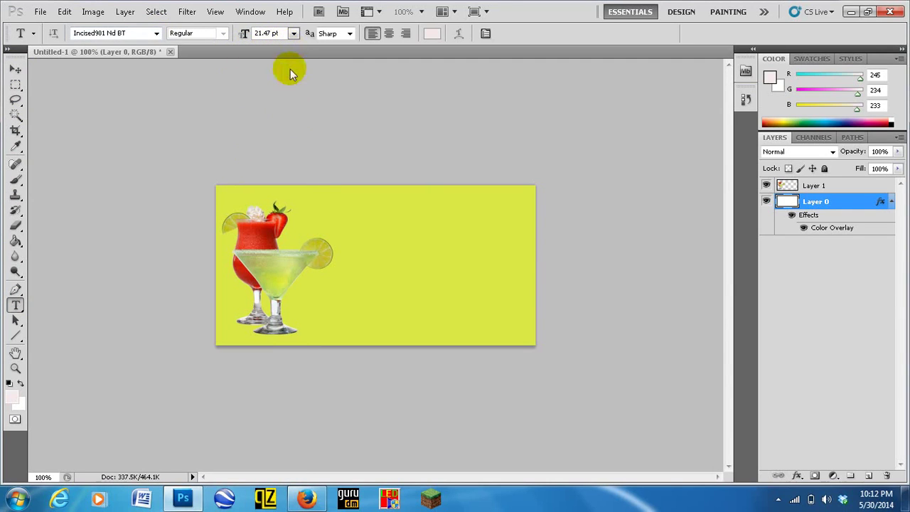
Add the text HAPPY HOUR along the canvas's upper edge, starting above the martini's lime slice
{"action": "left_click", "coordinate": [316, 207]}
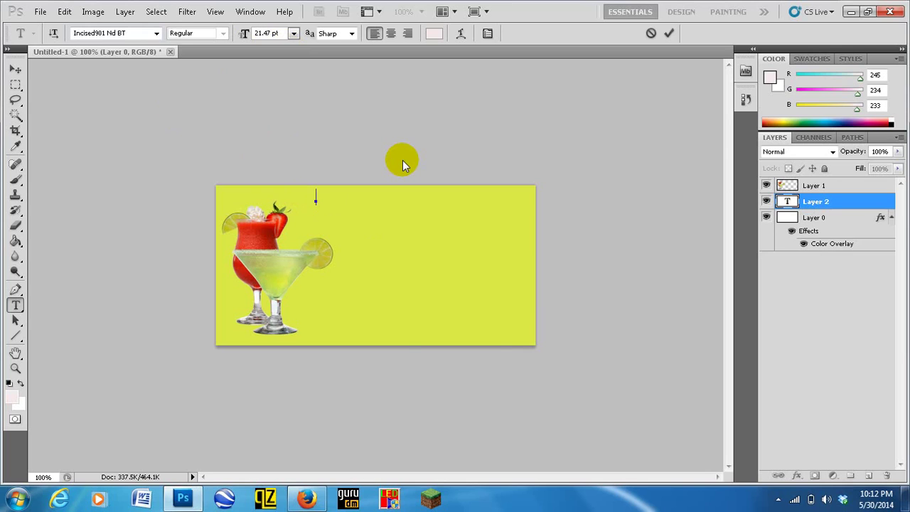
{"action": "key", "text": "Caps_Lock"}
{"action": "type", "text": "HAPPY HOUR"}
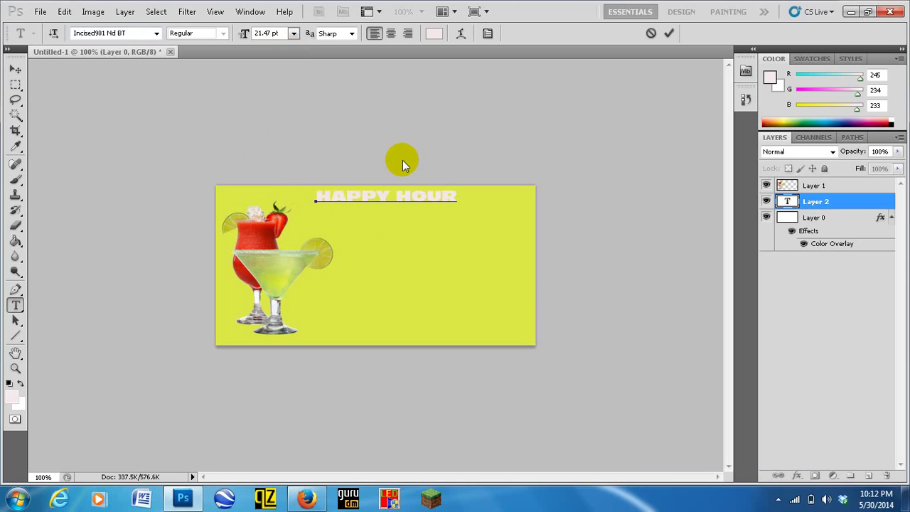
Enlarge the HAPPY HOUR text to 165.58% width and 342.05% height across the canvas's upper area and apply the transformation
{"action": "left_click", "coordinate": [15, 69]}
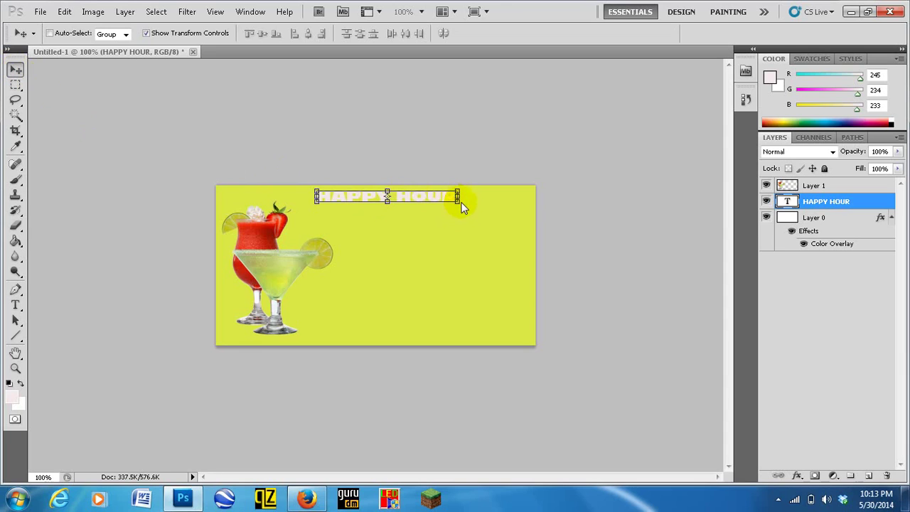
{"action": "left_click_drag", "start_coordinate": [459, 205], "coordinate": [493, 252]}
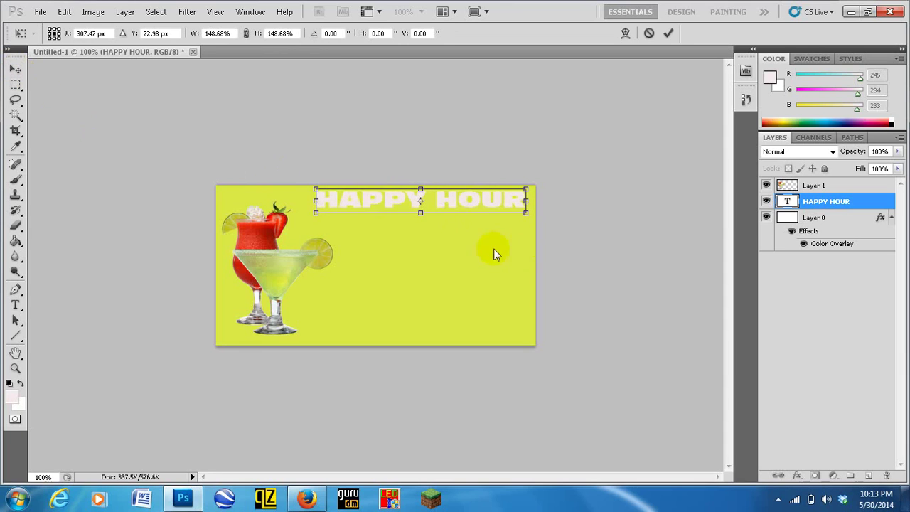
{"action": "left_click_drag", "start_coordinate": [327, 217], "coordinate": [293, 221]}
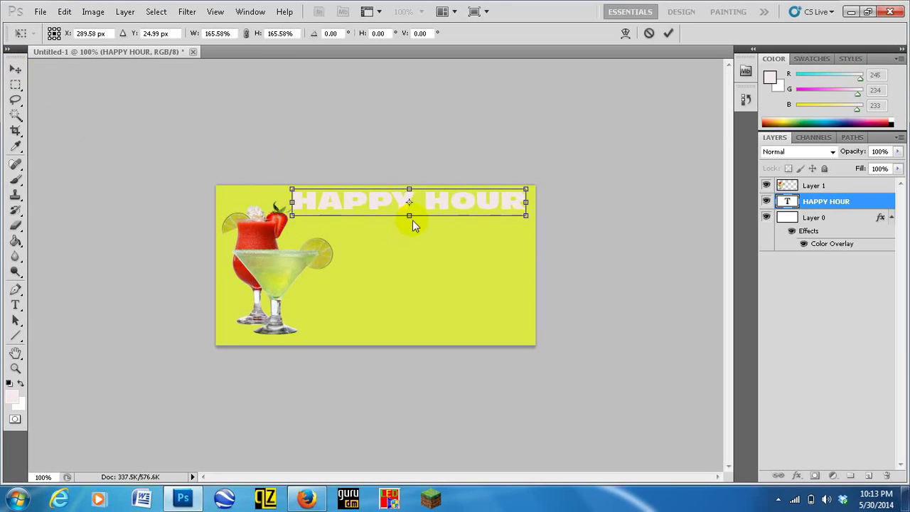
{"action": "left_click_drag", "start_coordinate": [411, 217], "coordinate": [415, 244]}
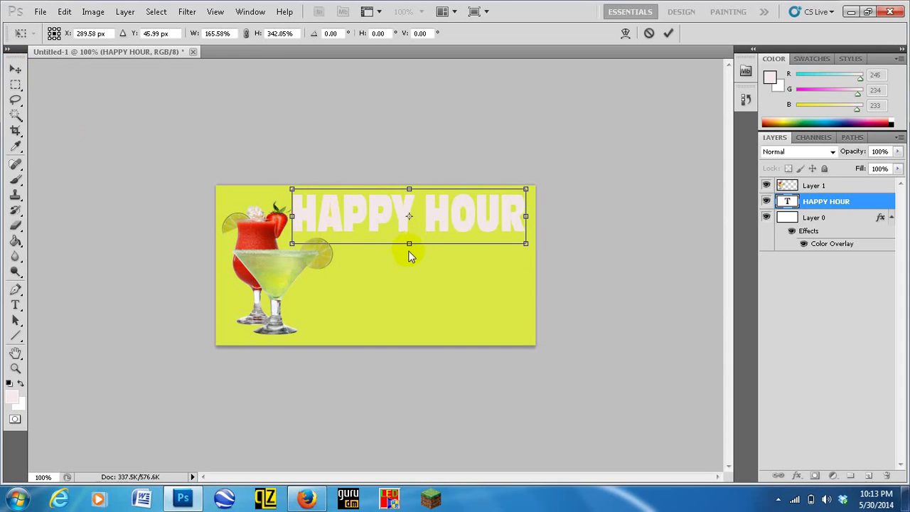
{"action": "left_click", "coordinate": [16, 70]}
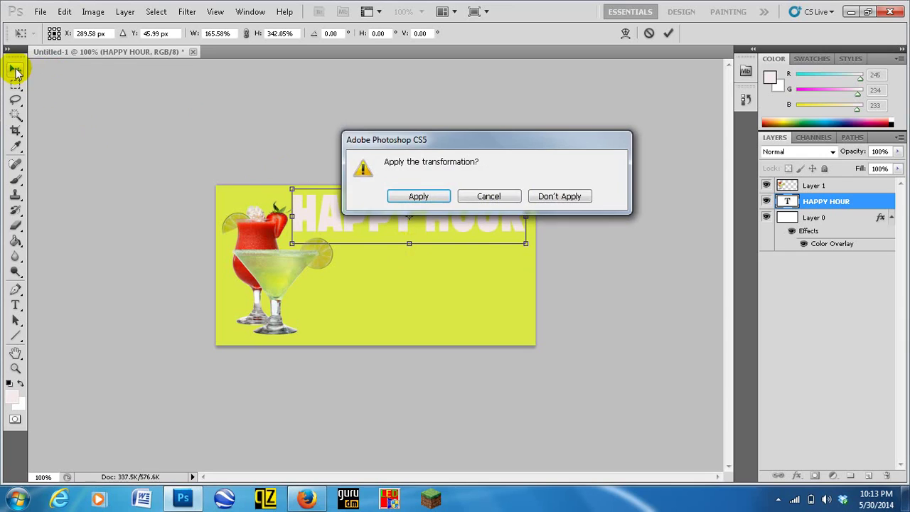
{"action": "left_click", "coordinate": [427, 195]}
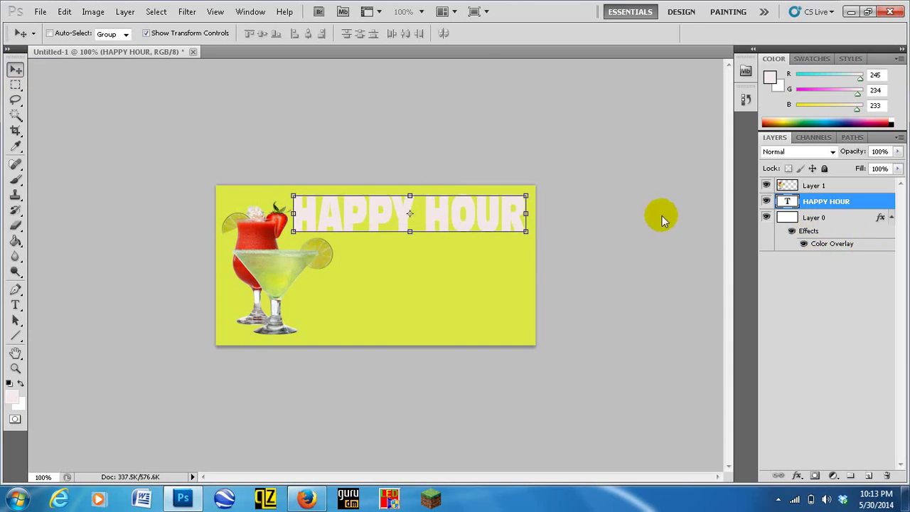
Change the HAPPY HOUR text color to a dark red sampled from the strawberry in the drinks photo
{"action": "left_click", "coordinate": [16, 304]}
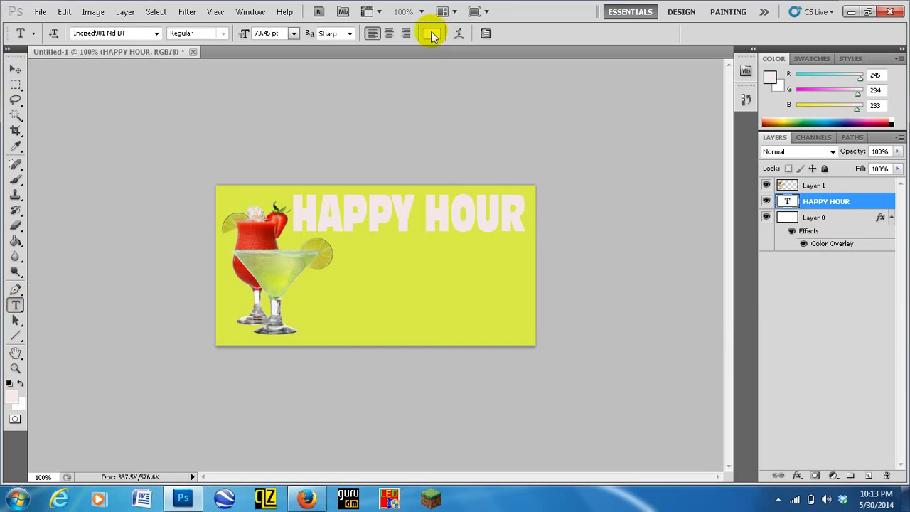
{"action": "left_click", "coordinate": [432, 34]}
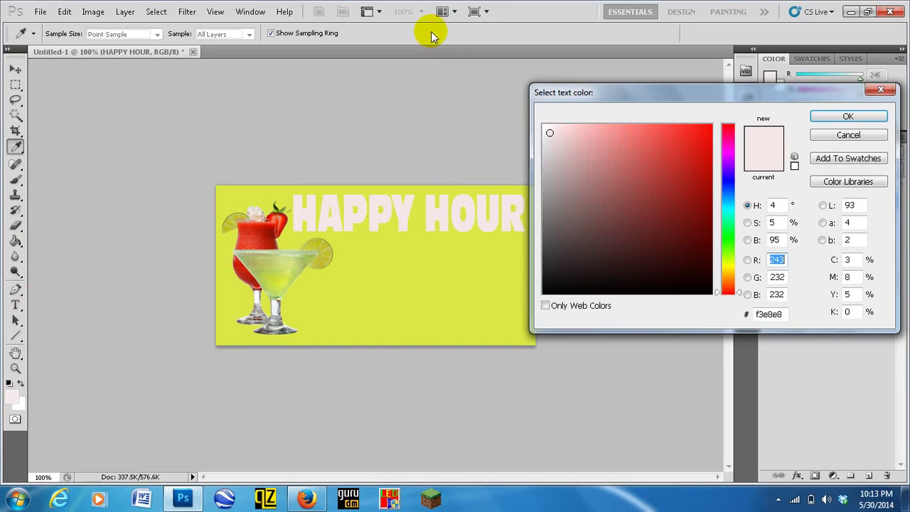
{"action": "left_click", "coordinate": [708, 167]}
{"action": "left_click", "coordinate": [707, 137]}
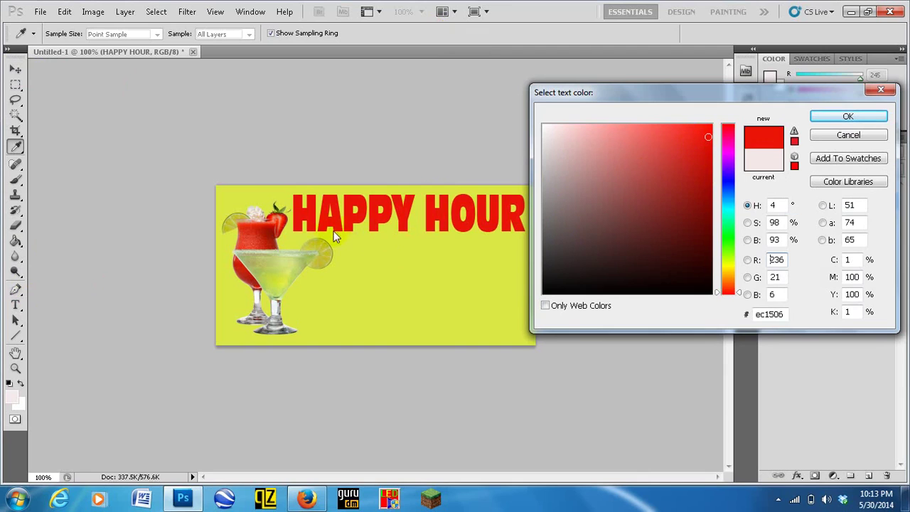
{"action": "left_click", "coordinate": [271, 229]}
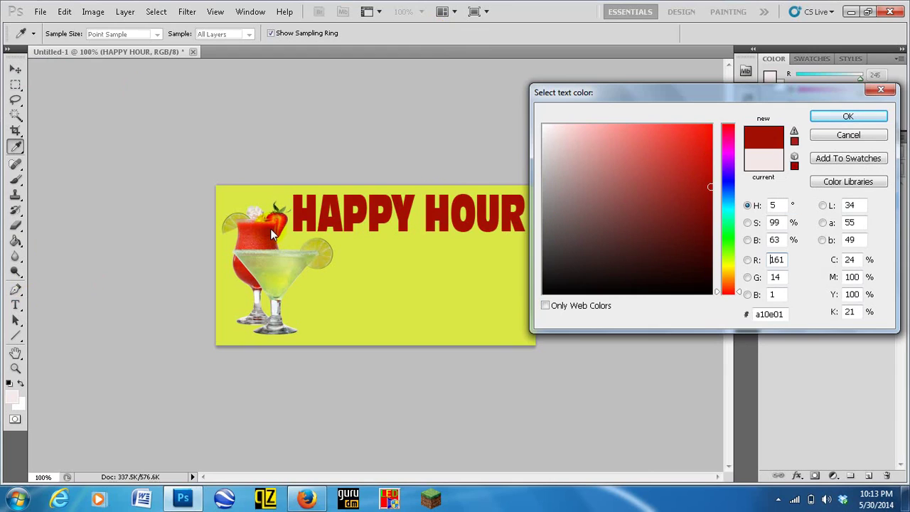
{"action": "left_click", "coordinate": [270, 229]}
{"action": "left_click", "coordinate": [848, 116]}
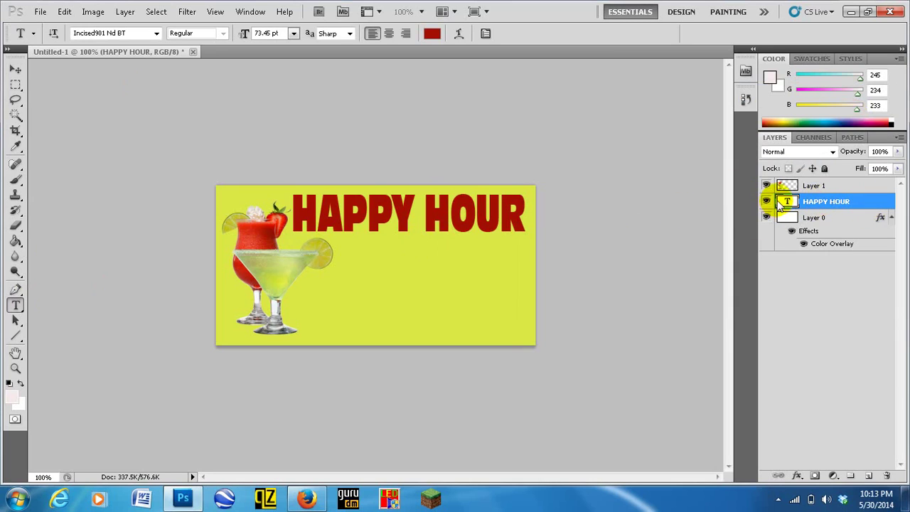
{"action": "left_click", "coordinate": [825, 184]}
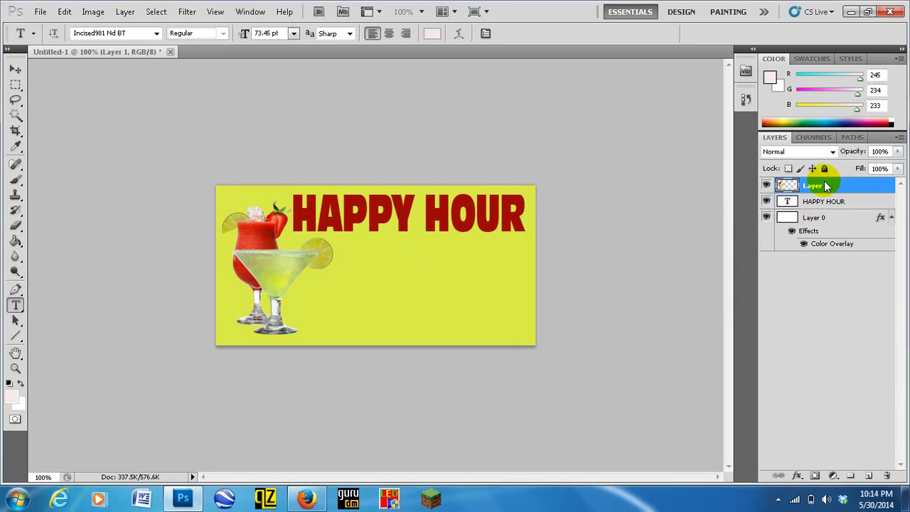
{"action": "left_click", "coordinate": [840, 202]}
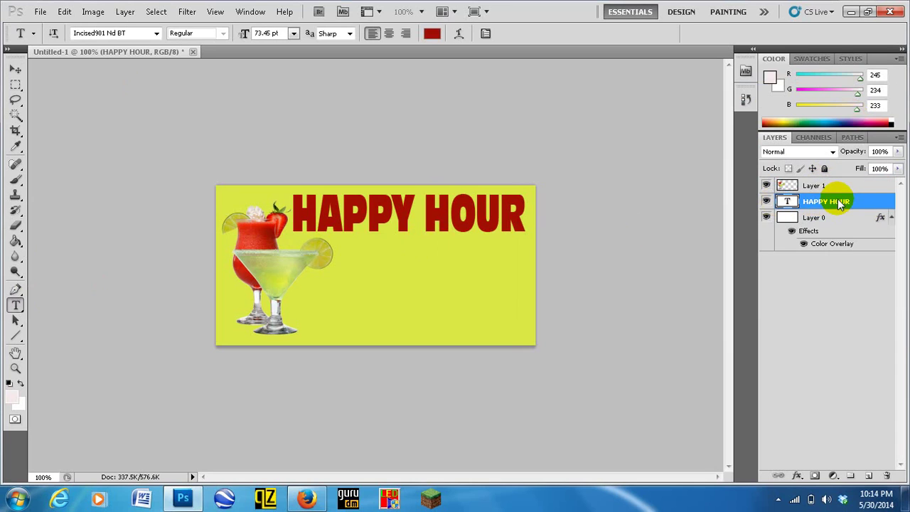
{"action": "left_click", "coordinate": [837, 218]}
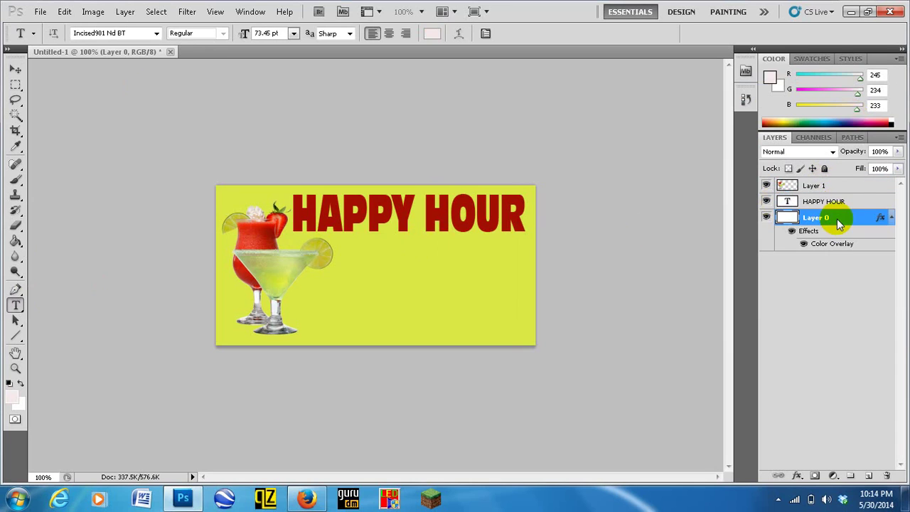
Add a 3 px black outside Stroke at 100% opacity to the HAPPY HOUR text layer and apply the layer style
{"action": "left_click", "coordinate": [878, 202]}
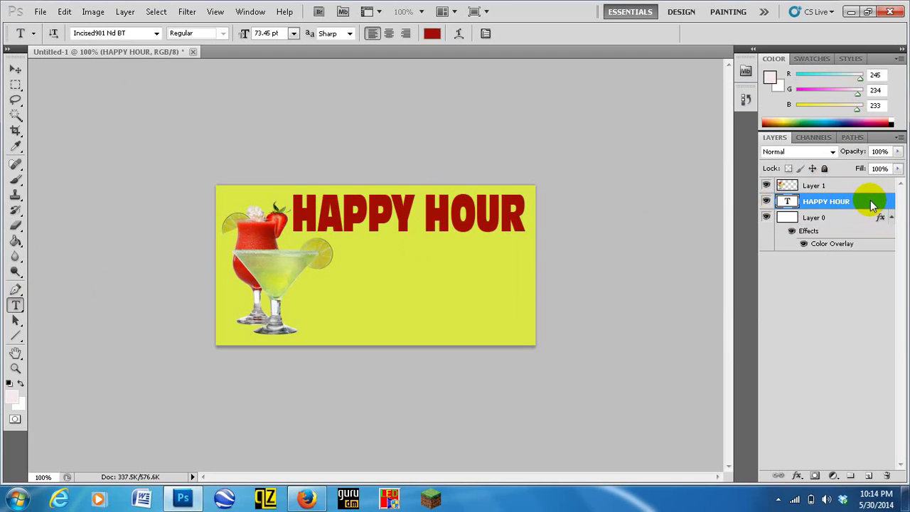
{"action": "double_click", "coordinate": [878, 205]}
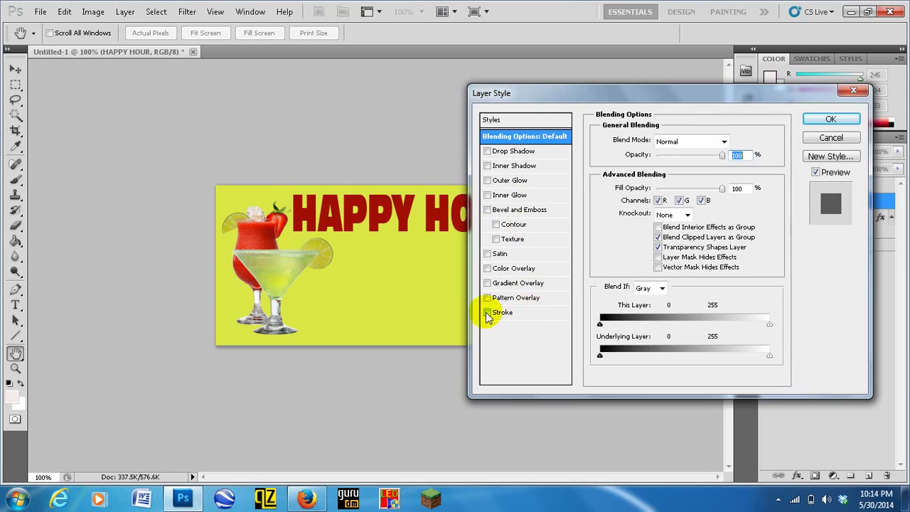
{"action": "left_click", "coordinate": [529, 314]}
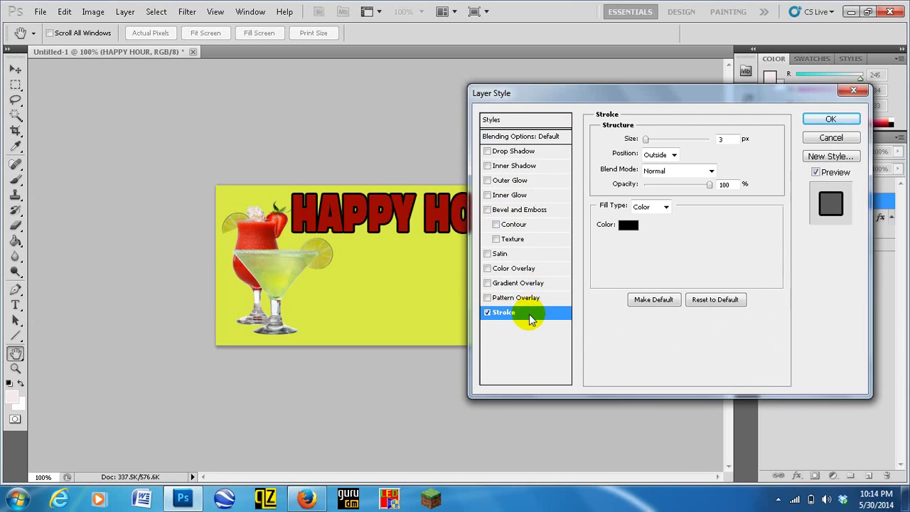
{"action": "mouse_move", "coordinate": [641, 94]}
{"action": "left_mouse_down"}
{"action": "mouse_move", "coordinate": [649, 196]}
{"action": "mouse_move", "coordinate": [496, 262]}
{"action": "mouse_move", "coordinate": [379, 284]}
{"action": "mouse_move", "coordinate": [601, 210]}
{"action": "mouse_move", "coordinate": [770, 34]}
{"action": "mouse_move", "coordinate": [743, 40]}
{"action": "left_mouse_up"}
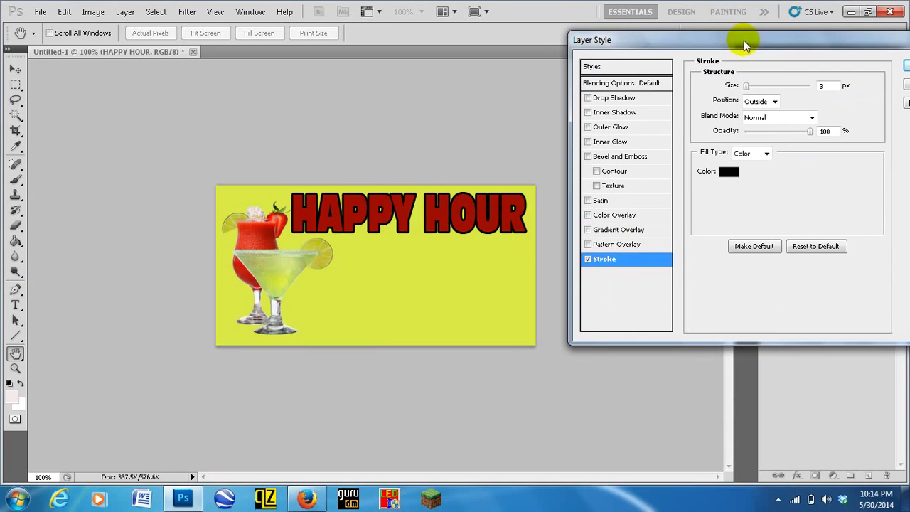
{"action": "left_click", "coordinate": [587, 260]}
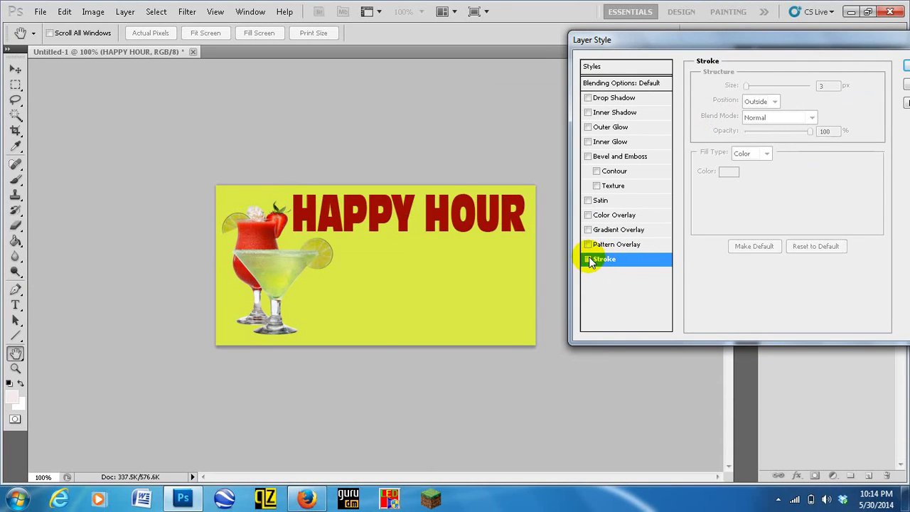
{"action": "left_click", "coordinate": [588, 260]}
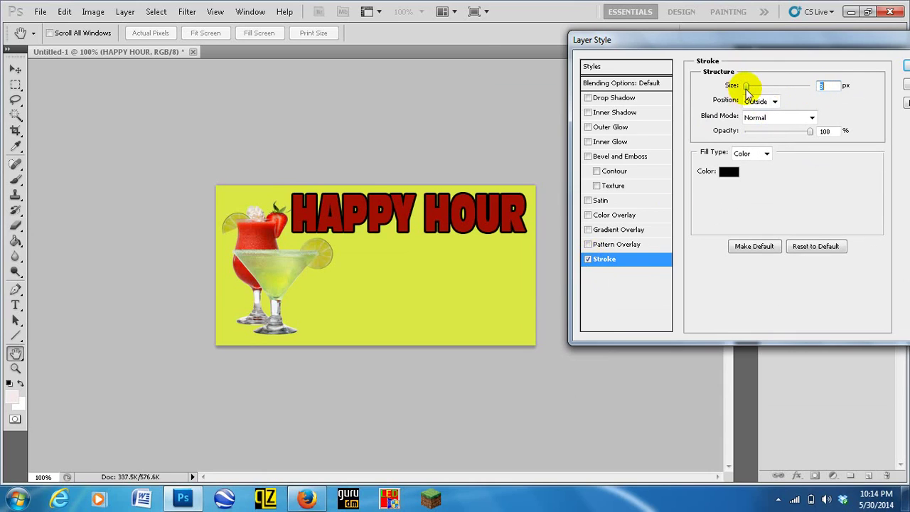
{"action": "left_click_drag", "start_coordinate": [746, 86], "coordinate": [746, 91]}
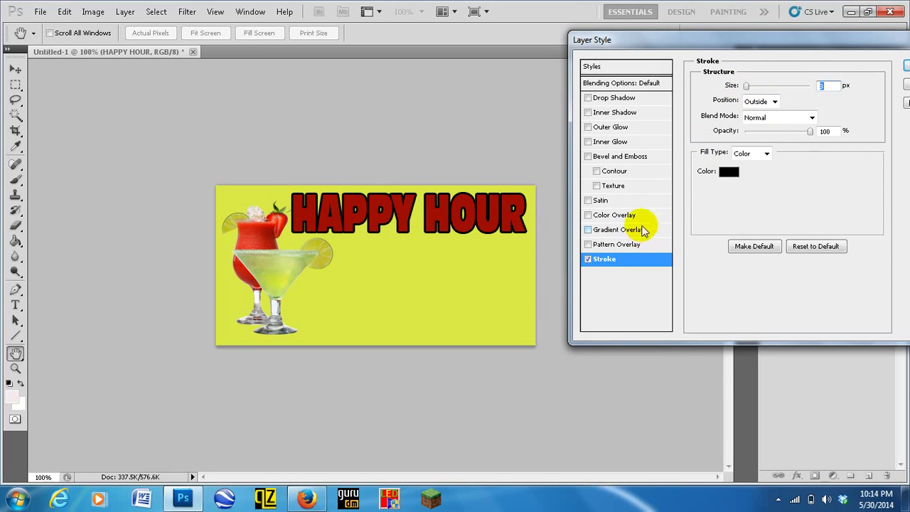
{"action": "left_click_drag", "start_coordinate": [823, 53], "coordinate": [642, 87]}
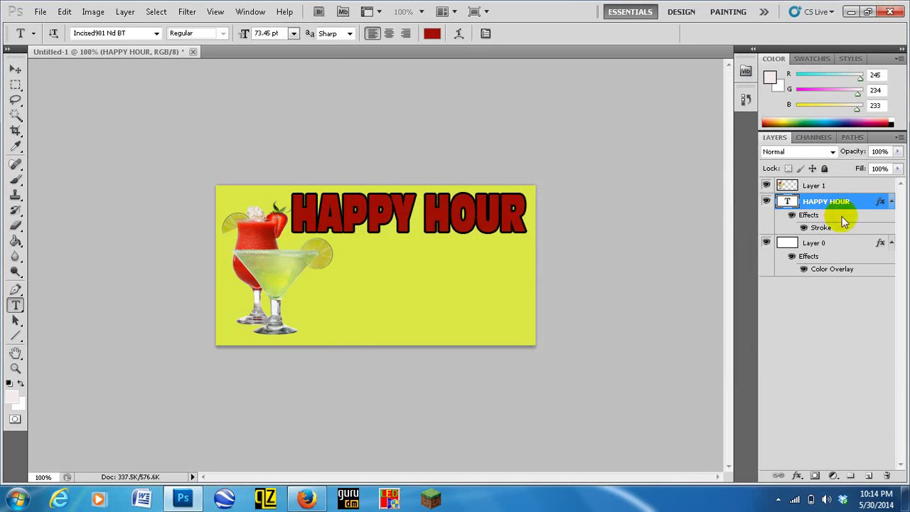
Duplicate the HAPPY HOUR text layer within Untitled-1 as HAPPY HOUR copy
{"action": "right_click", "coordinate": [874, 204]}
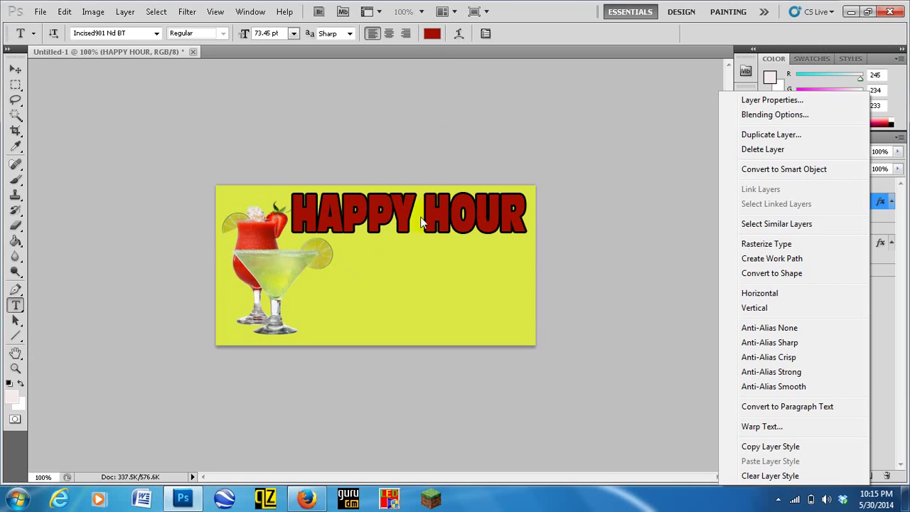
{"action": "left_click", "coordinate": [672, 264]}
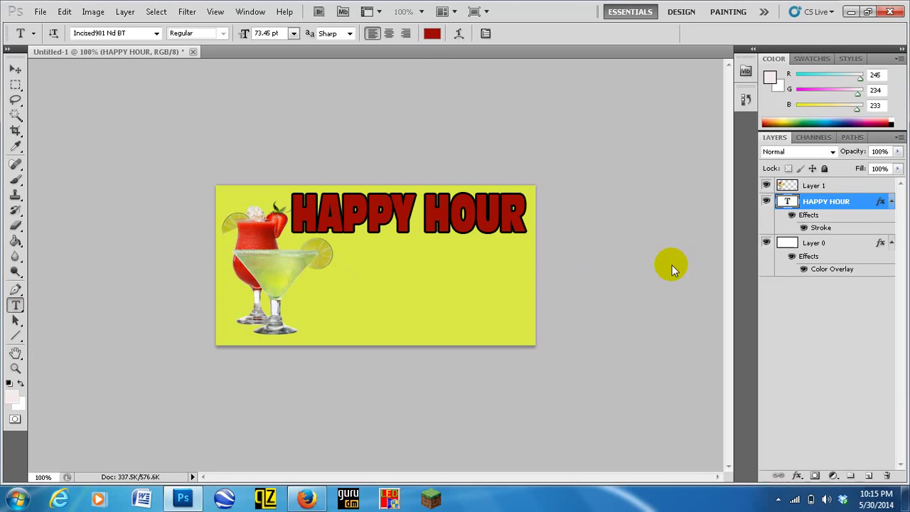
{"action": "right_click", "coordinate": [868, 203]}
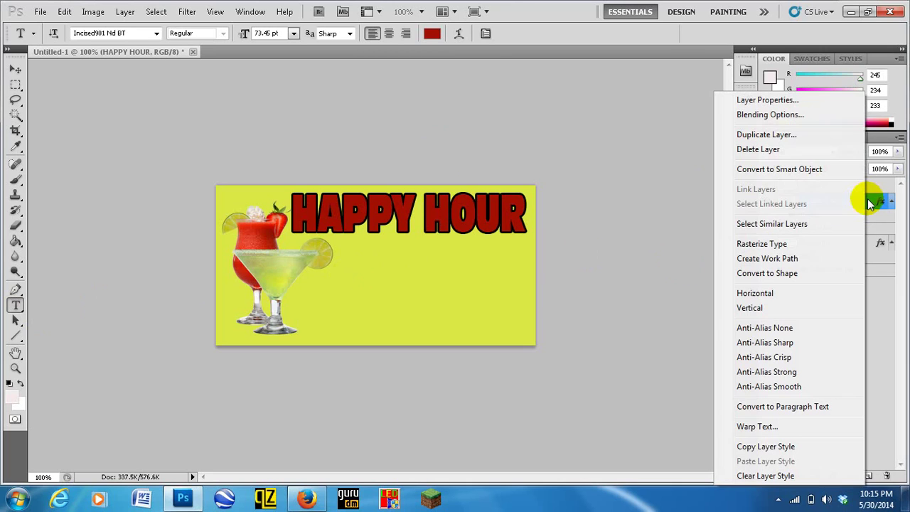
{"action": "left_click", "coordinate": [778, 136]}
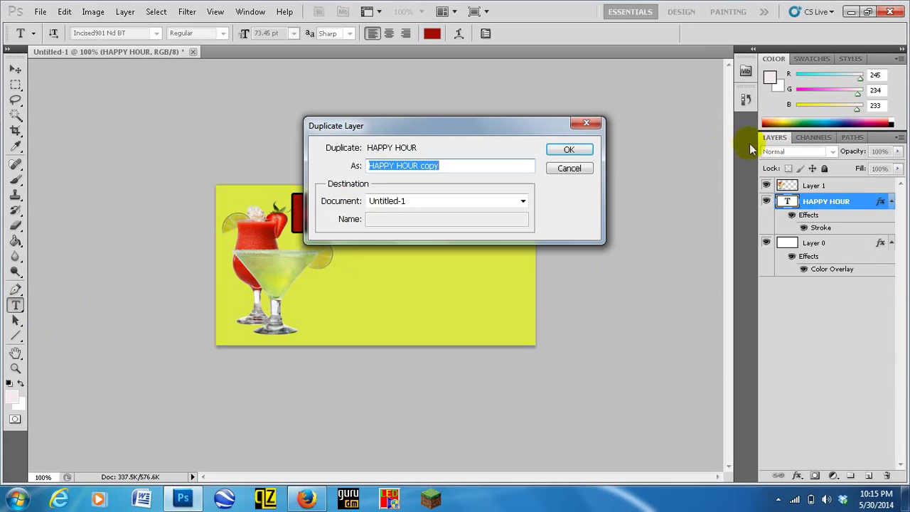
{"action": "left_click", "coordinate": [572, 151]}
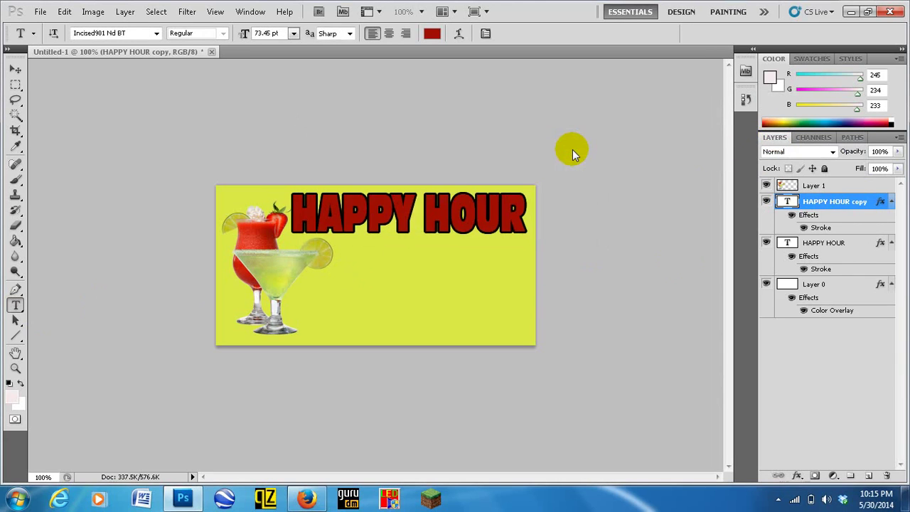
Move the HAPPY HOUR copy text straight down to the lower part of the canvas, beside the martini glass's stem
{"action": "left_click", "coordinate": [849, 243]}
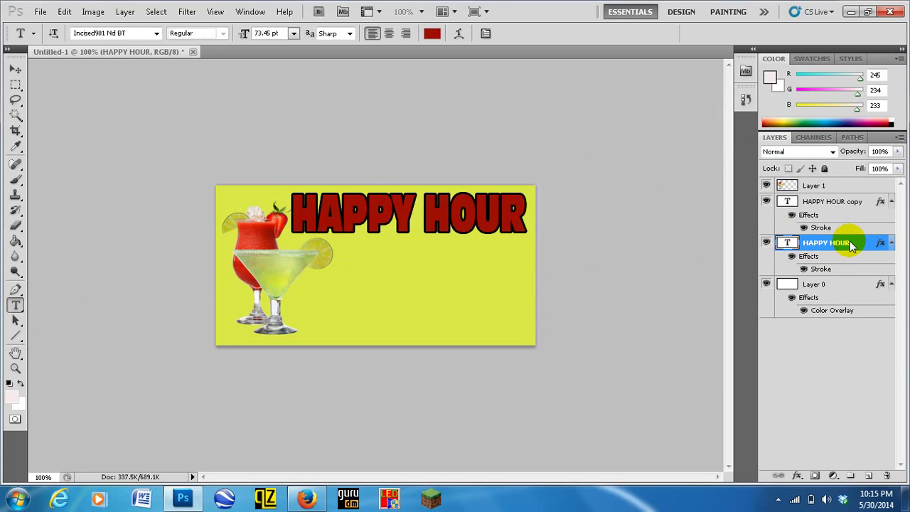
{"action": "left_click", "coordinate": [842, 202]}
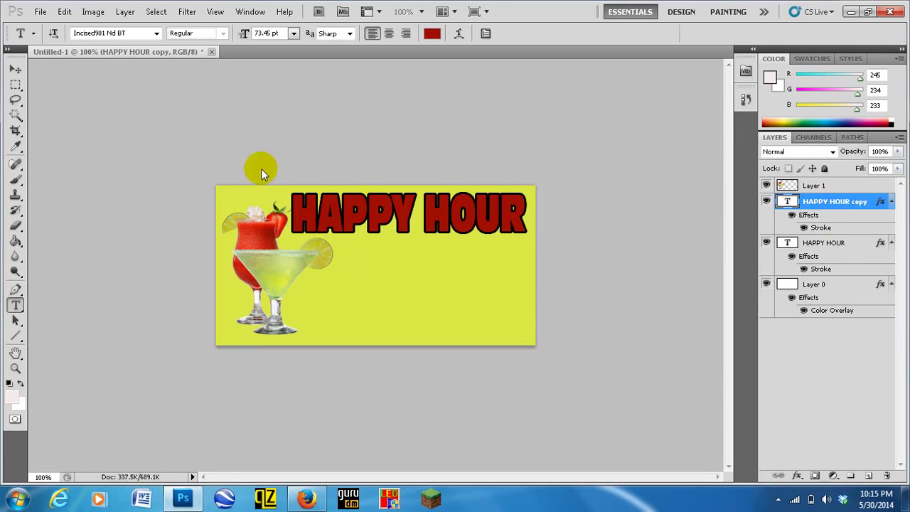
{"action": "left_click", "coordinate": [15, 69]}
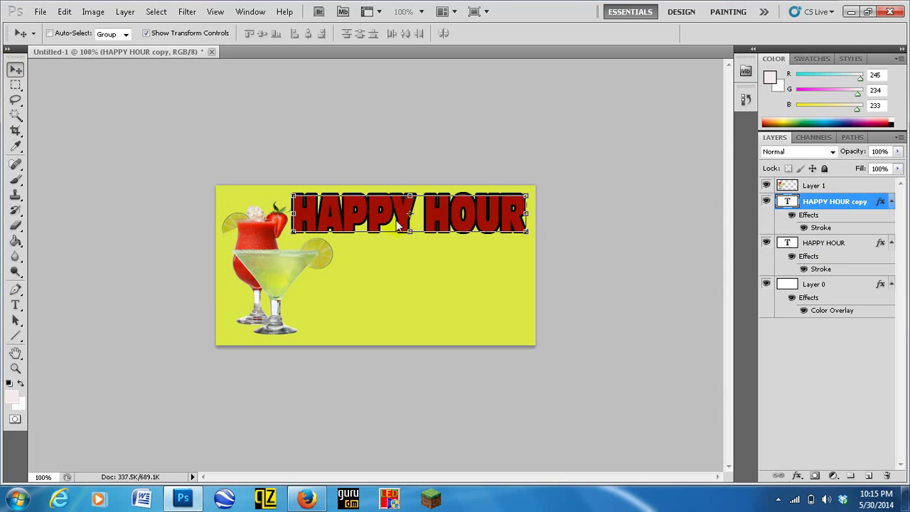
{"action": "left_click_drag", "start_coordinate": [382, 217], "coordinate": [384, 305]}
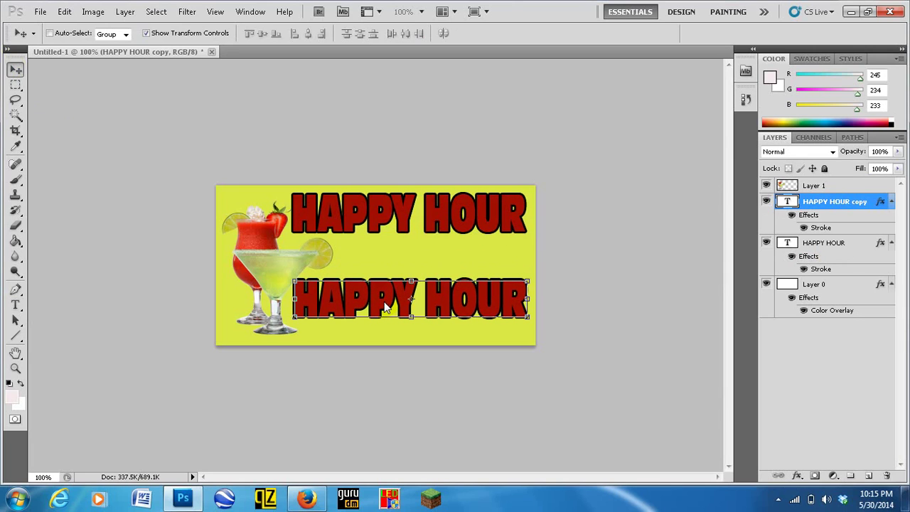
Replace the wording of the HAPPY HOUR copy text layer with "5-7 PM" and commit the text edit
{"action": "left_click", "coordinate": [16, 305]}
{"action": "left_click", "coordinate": [510, 304]}
{"action": "key", "text": "BackSpace"}
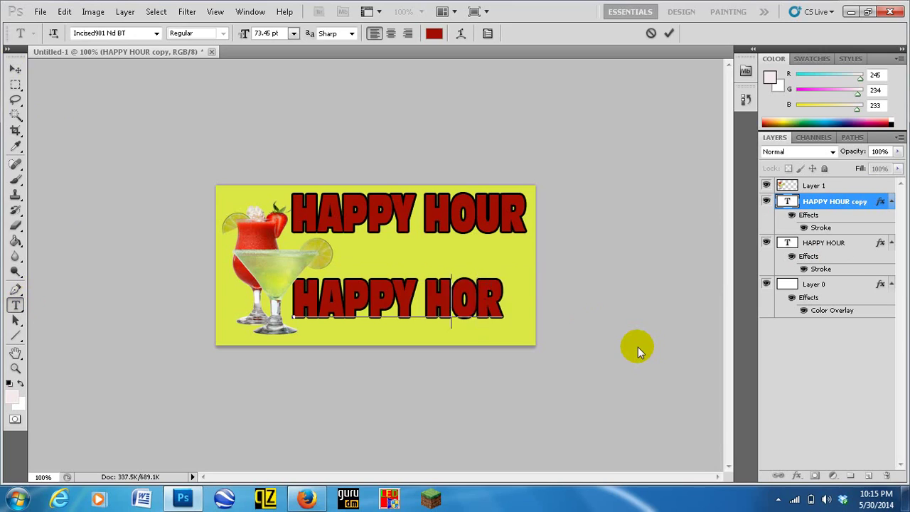
{"action": "key", "text": "BackSpace"}
{"action": "key", "text": "BackSpace"}
{"action": "key", "text": "BackSpace"}
{"action": "key", "text": "BackSpace"}
{"action": "key", "text": "BackSpace"}
{"action": "key", "text": "BackSpace"}
{"action": "key", "text": "BackSpace"}
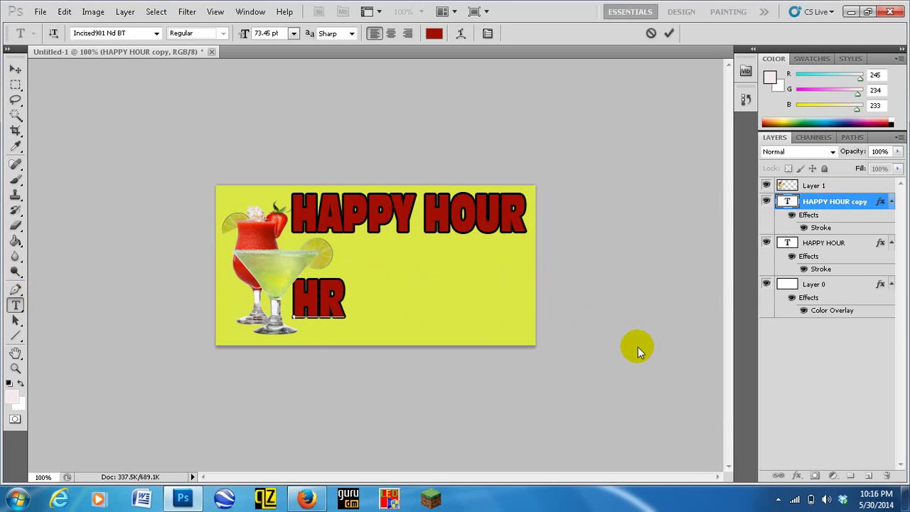
{"action": "key", "text": "BackSpace"}
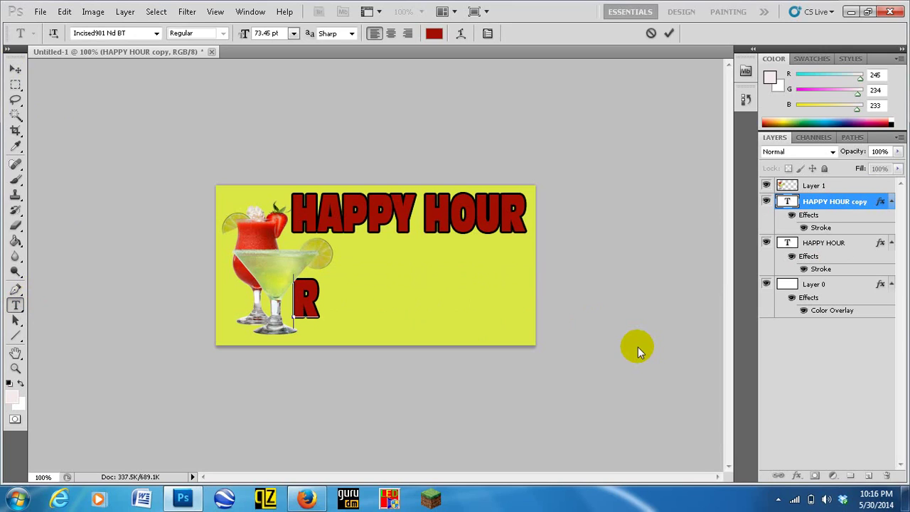
{"action": "key", "text": "Delete"}
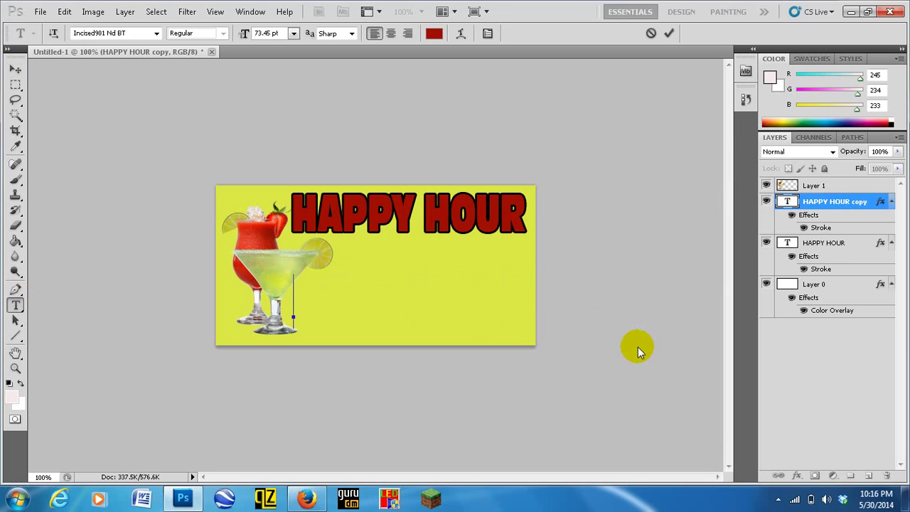
{"action": "type", "text": "5-7"}
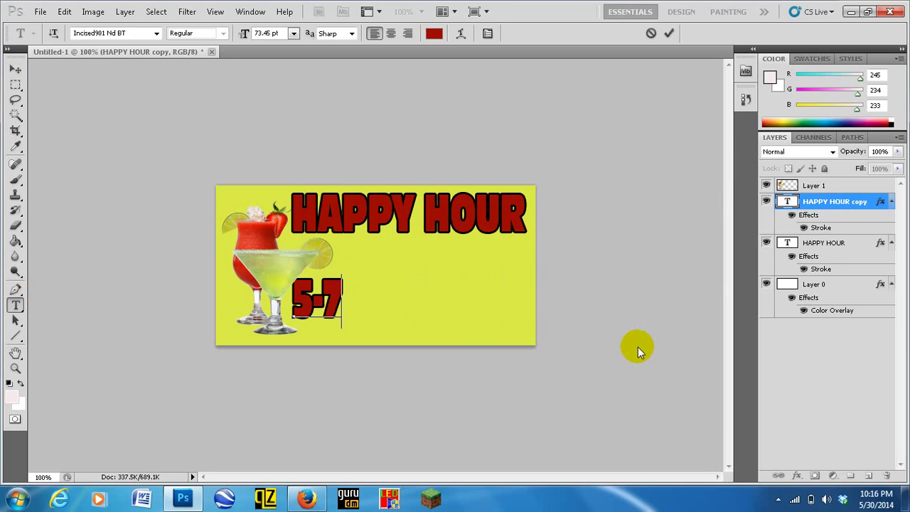
{"action": "type", "text": " PM"}
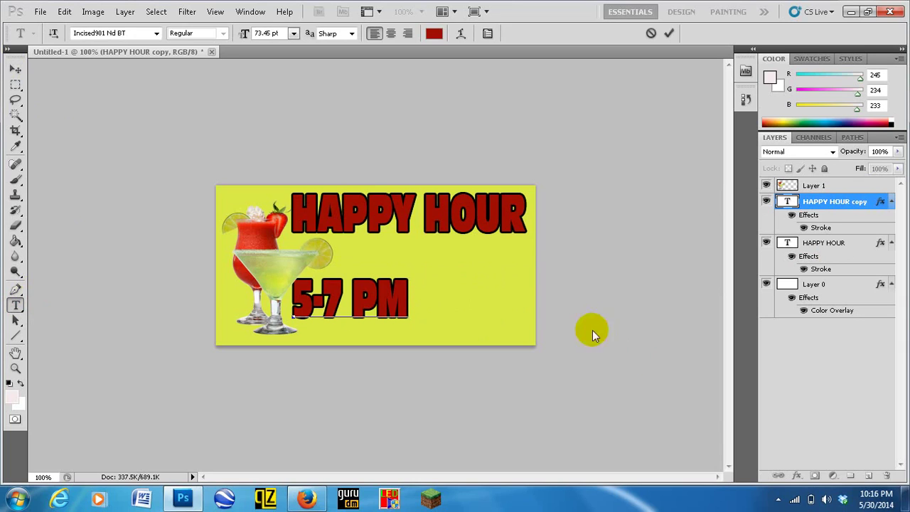
{"action": "left_click", "coordinate": [14, 71]}
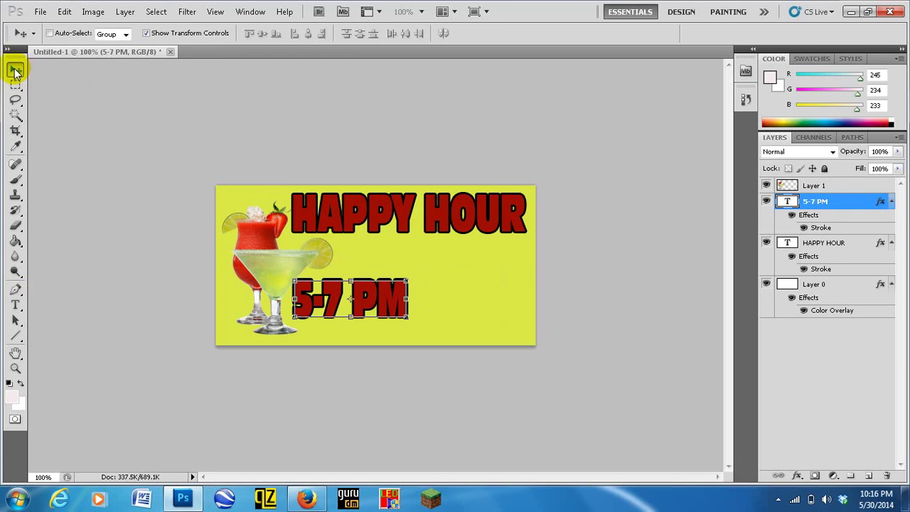
Position the 5-7 PM text below HAPPY HOUR beside the martini glass, scaling it to about 173% width and 135% height, and apply the transform
{"action": "double_click", "coordinate": [348, 311]}
{"action": "left_click_drag", "start_coordinate": [348, 311], "coordinate": [413, 300]}
{"action": "left_click_drag", "start_coordinate": [359, 307], "coordinate": [326, 317]}
{"action": "left_click_drag", "start_coordinate": [476, 318], "coordinate": [527, 333]}
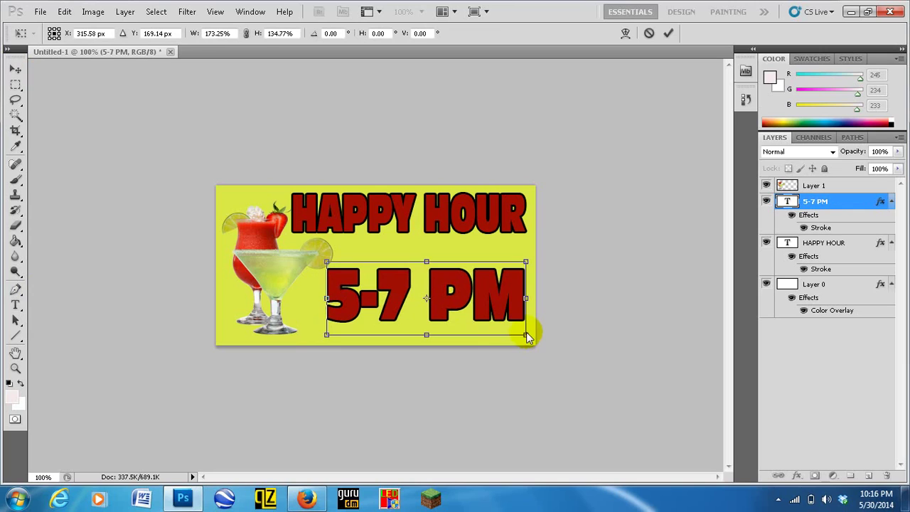
{"action": "left_click_drag", "start_coordinate": [438, 314], "coordinate": [439, 304]}
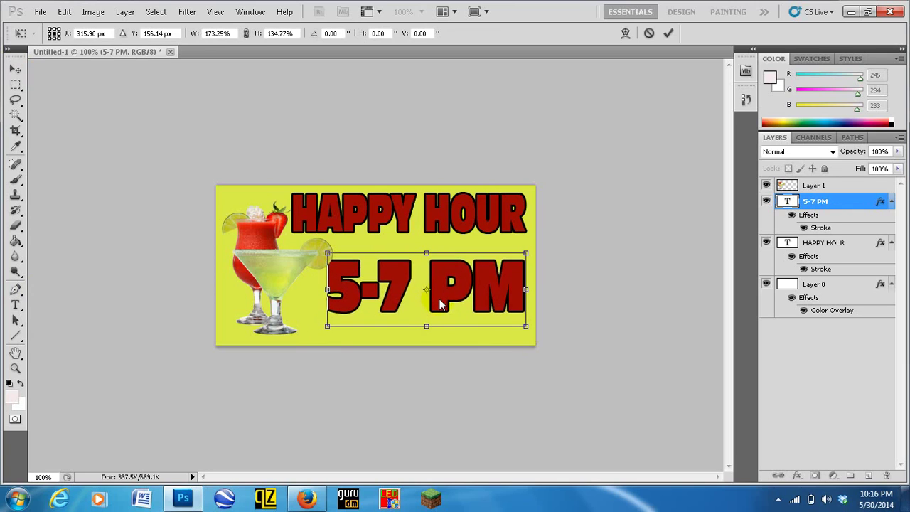
{"action": "key", "text": "ctrl+z"}
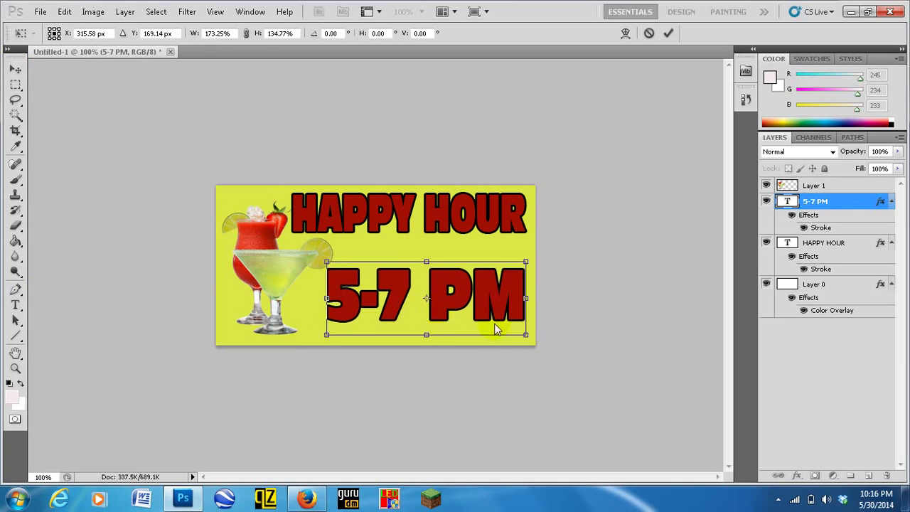
{"action": "left_click", "coordinate": [15, 69]}
{"action": "left_click", "coordinate": [429, 196]}
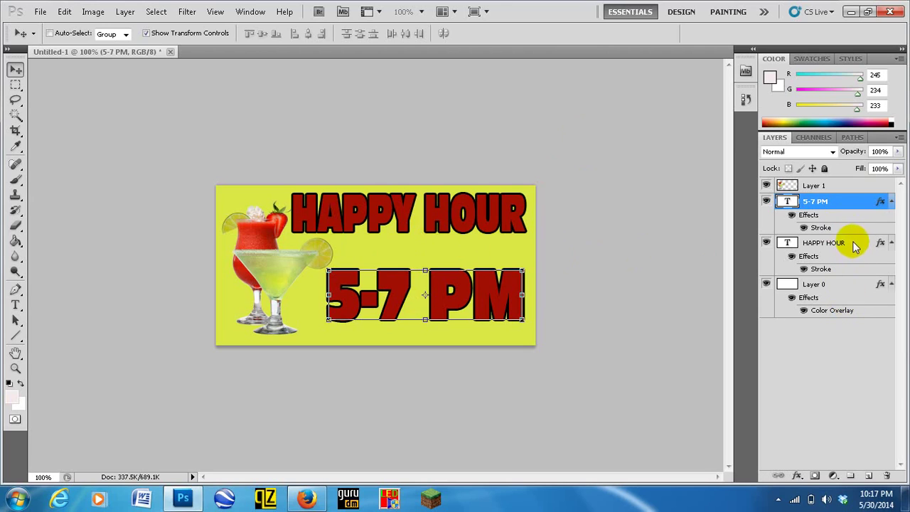
Change the Color Overlay of the background Layer 0 to near-black #030303 and apply the layer style
{"action": "left_click", "coordinate": [854, 186]}
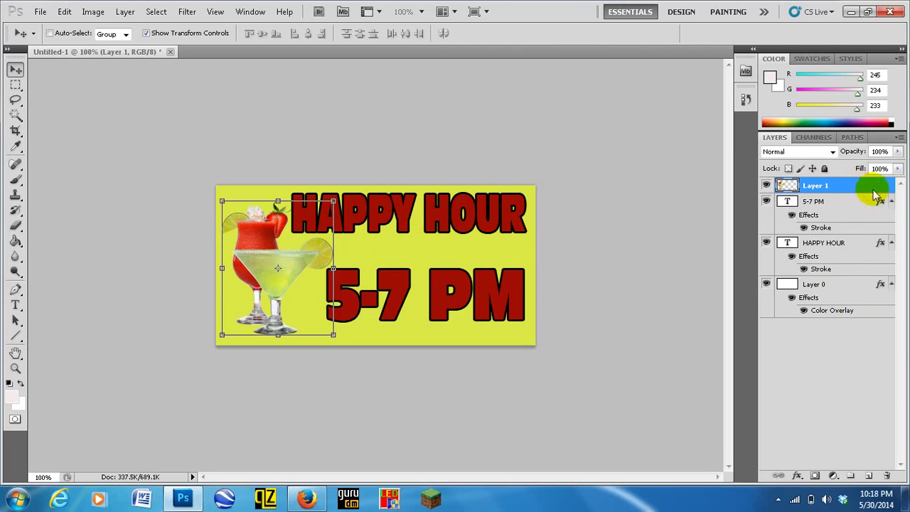
{"action": "left_click", "coordinate": [856, 285]}
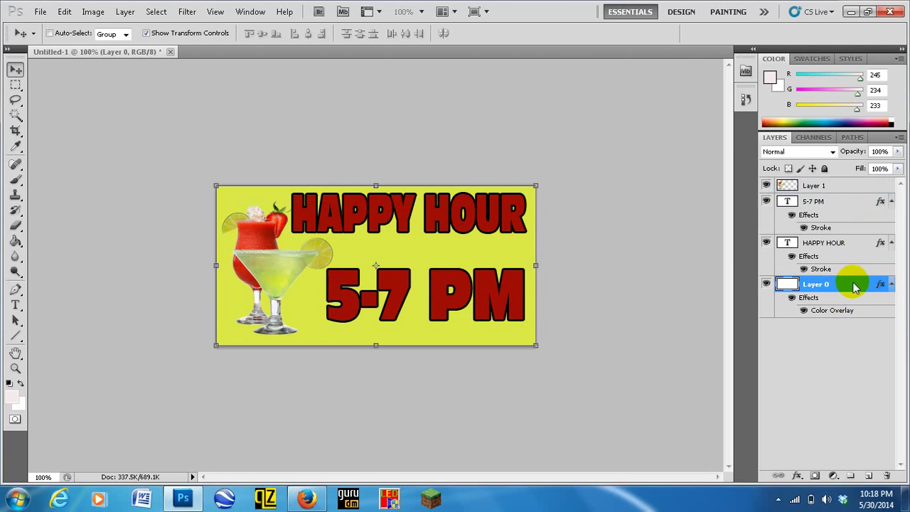
{"action": "double_click", "coordinate": [871, 285]}
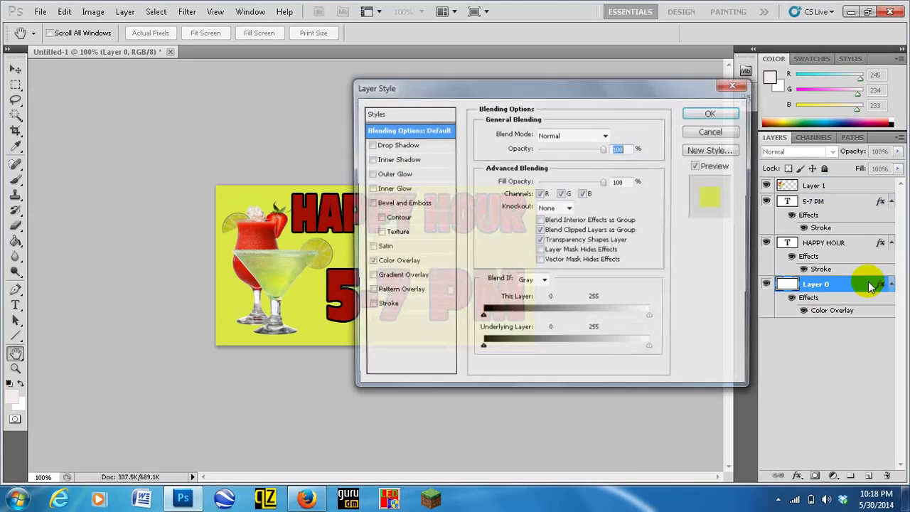
{"action": "left_click", "coordinate": [409, 264]}
{"action": "left_click", "coordinate": [613, 135]}
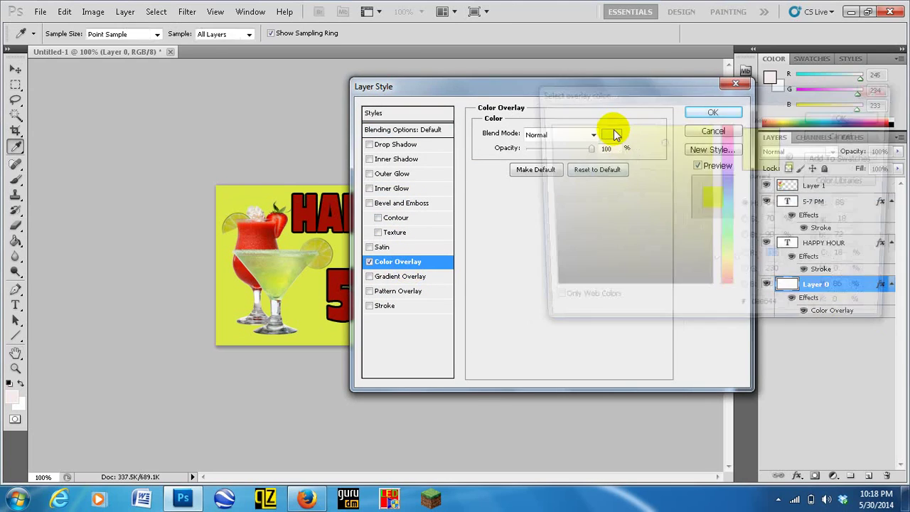
{"action": "left_click", "coordinate": [554, 292]}
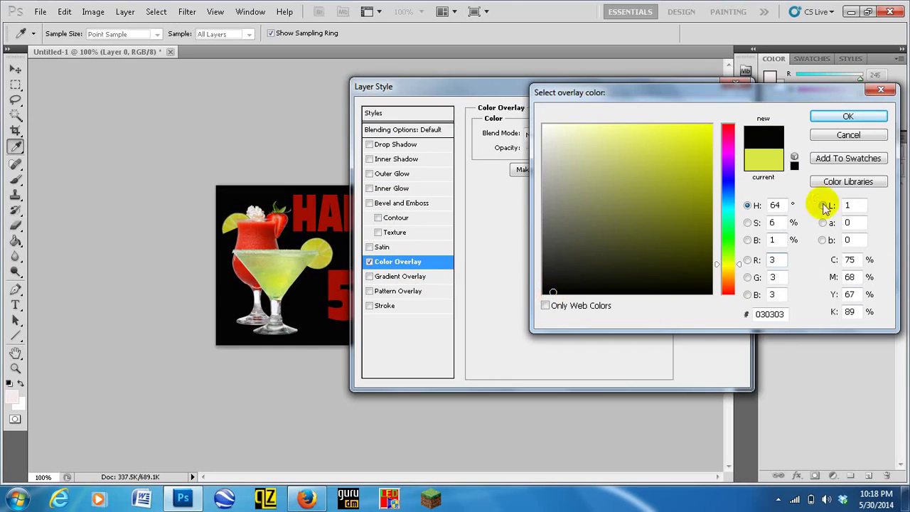
{"action": "left_click", "coordinate": [847, 116]}
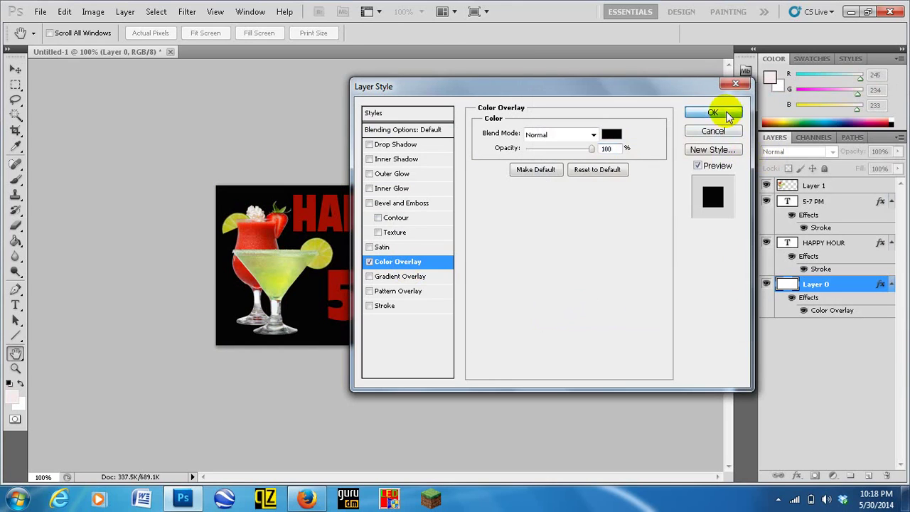
{"action": "left_click", "coordinate": [727, 114]}
{"action": "key", "text": "v"}
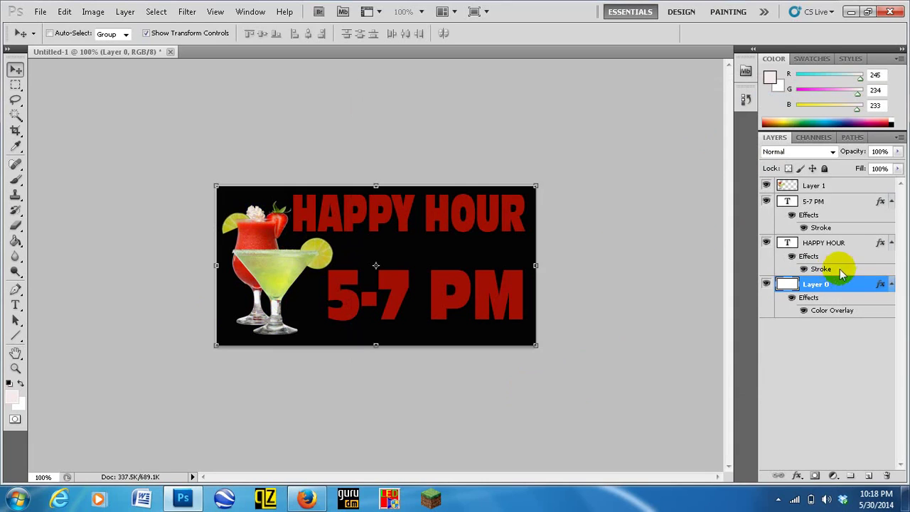
Recolor the 5-7 PM layer's Stroke to yellow-green #d4e341 sampled from the margarita and apply the layer style
{"action": "left_click", "coordinate": [853, 204]}
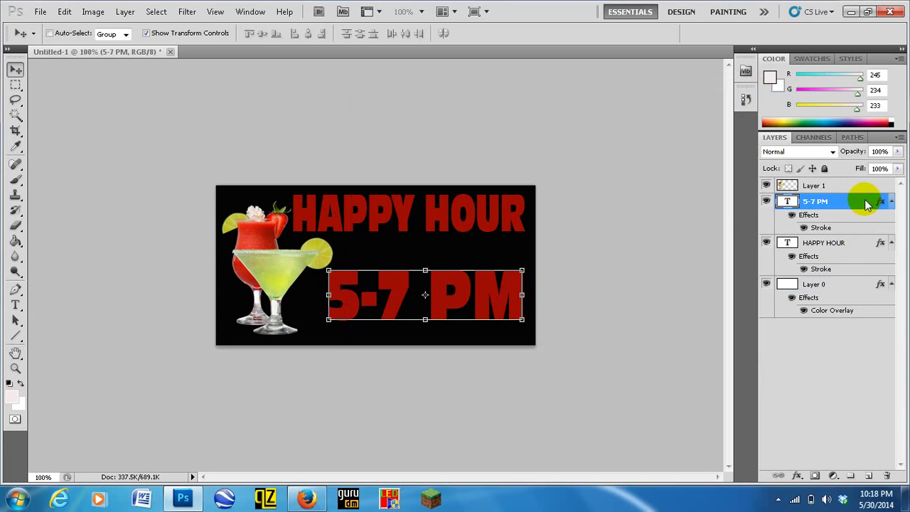
{"action": "double_click", "coordinate": [866, 205]}
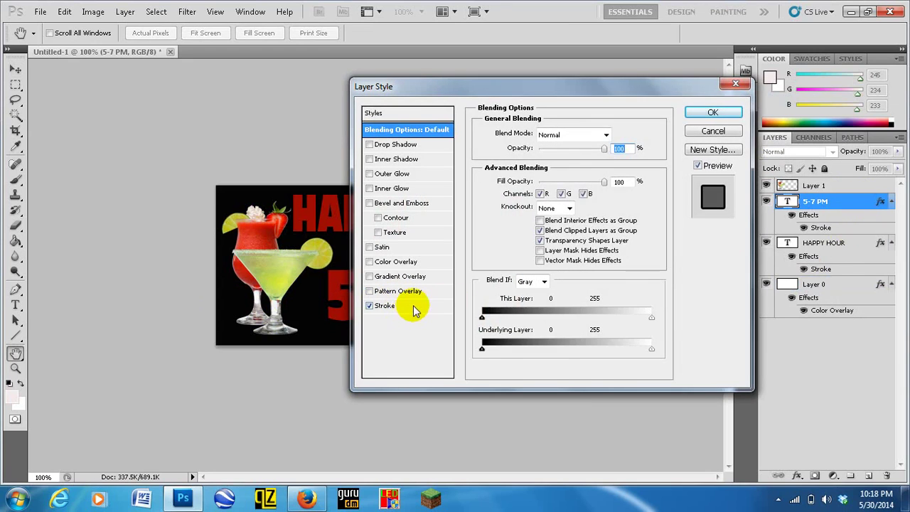
{"action": "left_click", "coordinate": [413, 306]}
{"action": "left_click", "coordinate": [519, 217]}
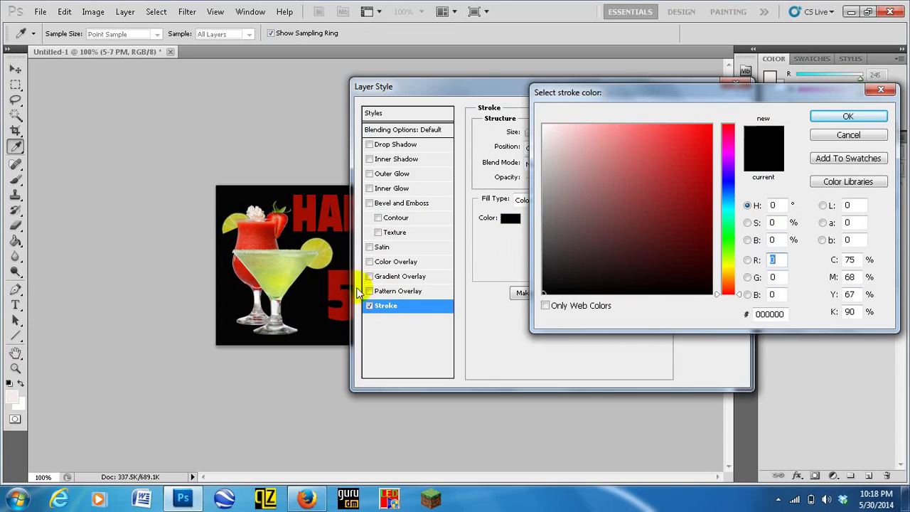
{"action": "left_click", "coordinate": [283, 284]}
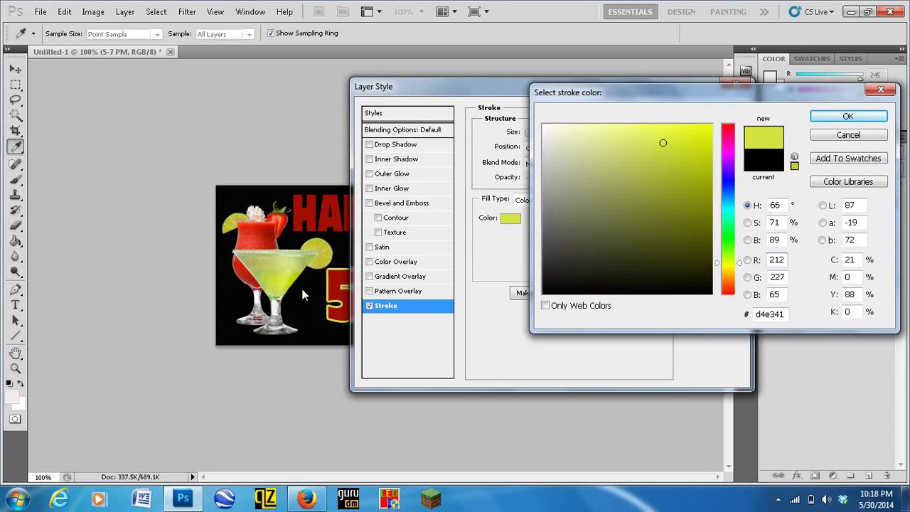
{"action": "left_click", "coordinate": [836, 119]}
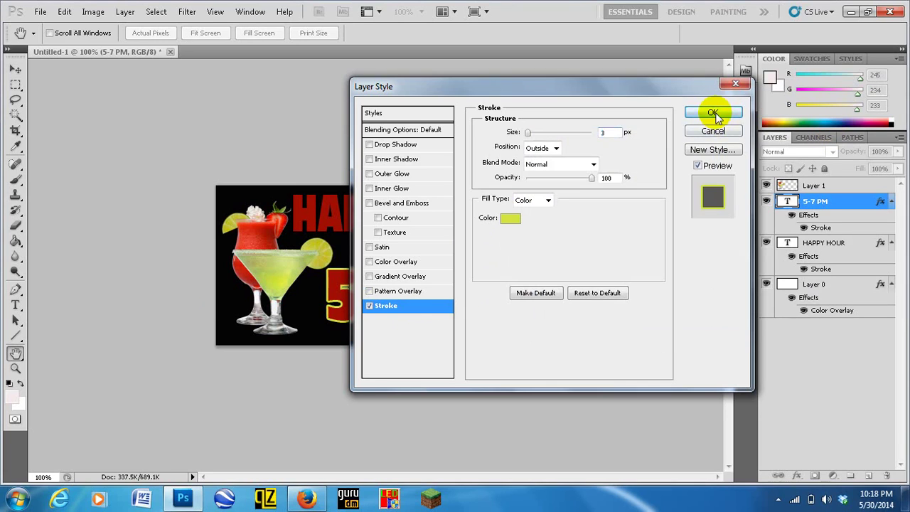
{"action": "left_click", "coordinate": [713, 114]}
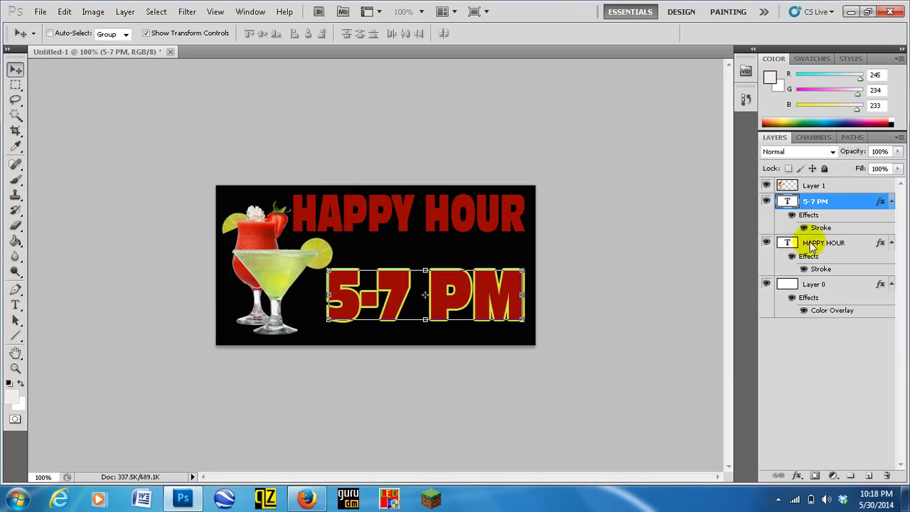
Recolor the HAPPY HOUR layer's Stroke to yellow-green #dae54f sampled from the margarita, apply the style and deselect all layers
{"action": "left_click", "coordinate": [865, 245]}
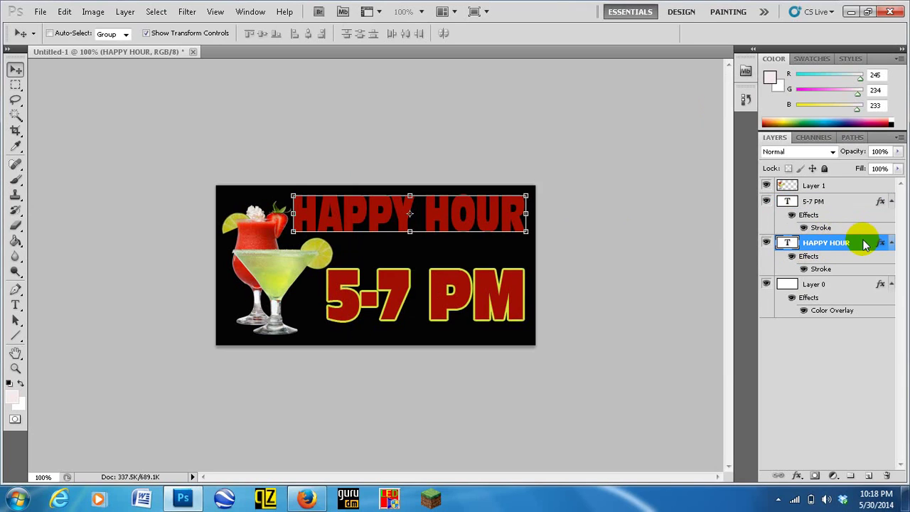
{"action": "double_click", "coordinate": [865, 244]}
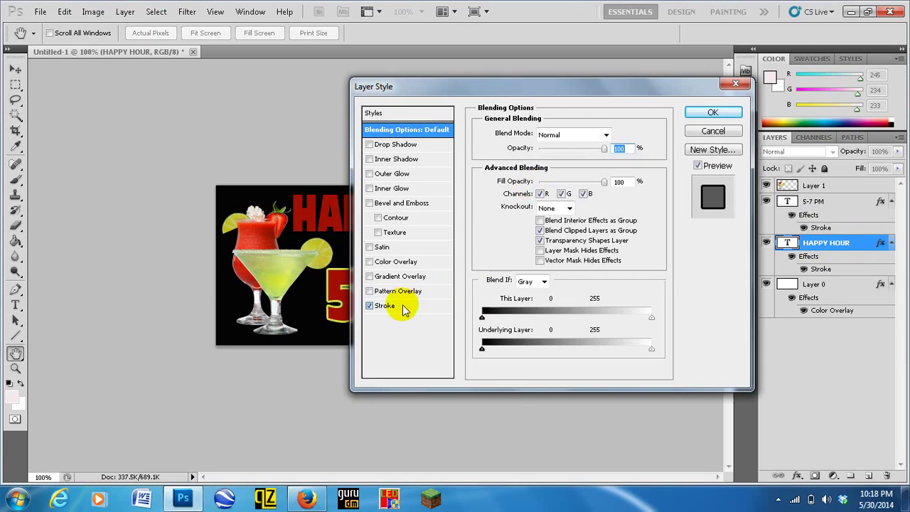
{"action": "left_click", "coordinate": [402, 306]}
{"action": "left_click", "coordinate": [511, 219]}
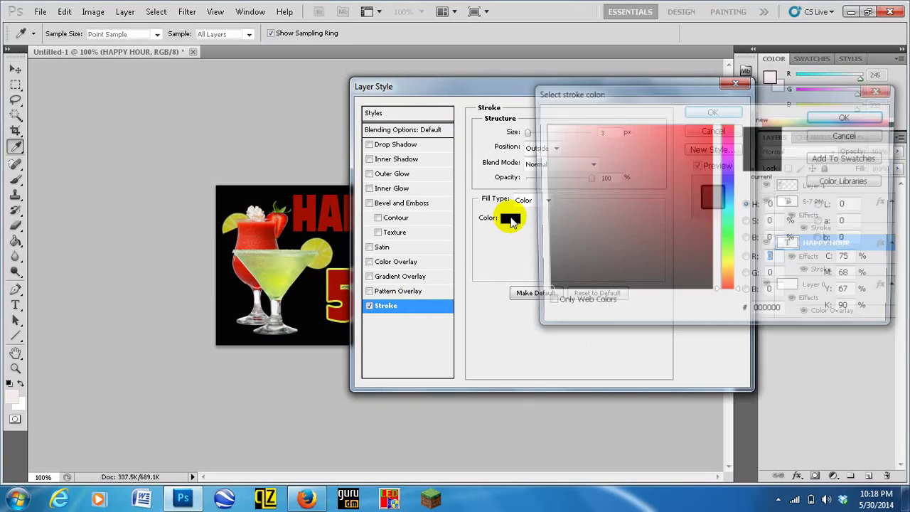
{"action": "left_click_drag", "start_coordinate": [731, 192], "coordinate": [733, 164]}
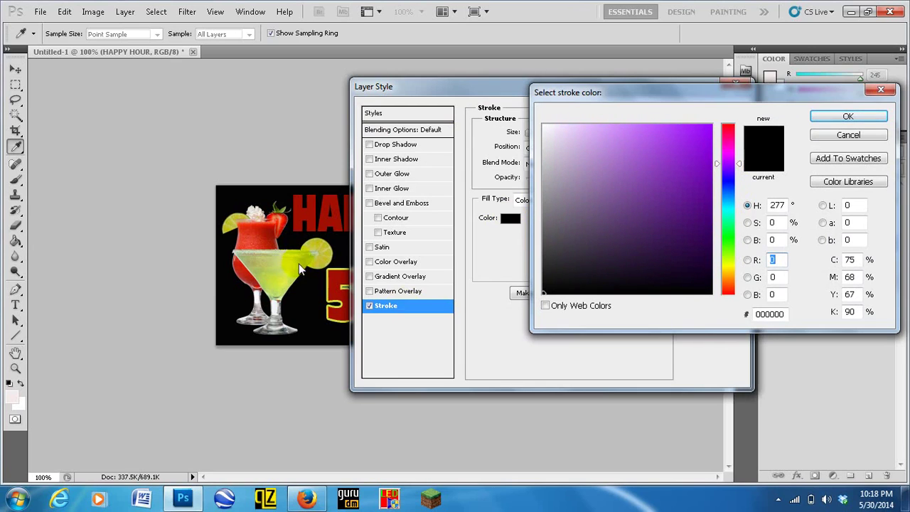
{"action": "left_click", "coordinate": [285, 275]}
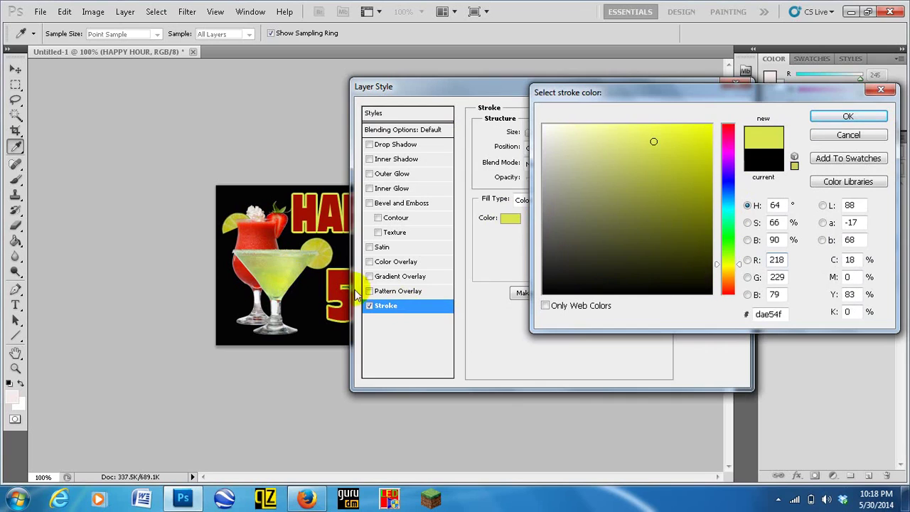
{"action": "left_click", "coordinate": [853, 118]}
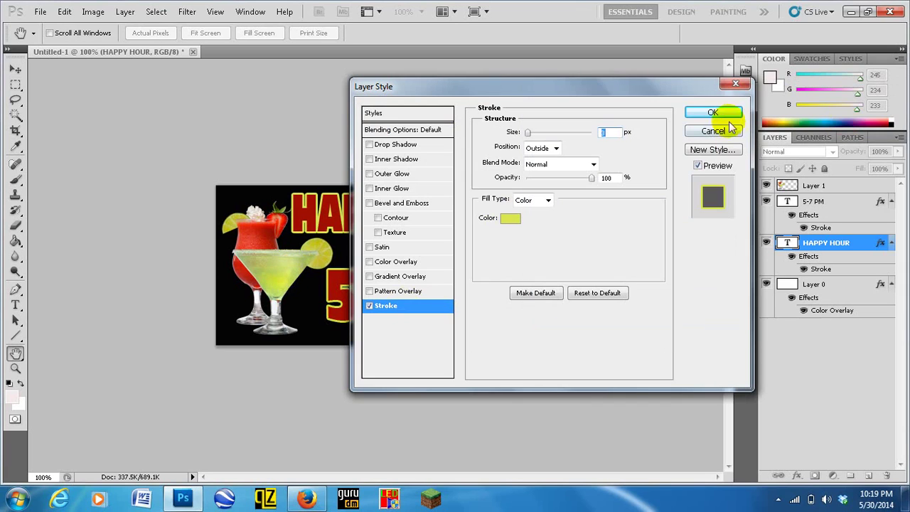
{"action": "left_click", "coordinate": [694, 114]}
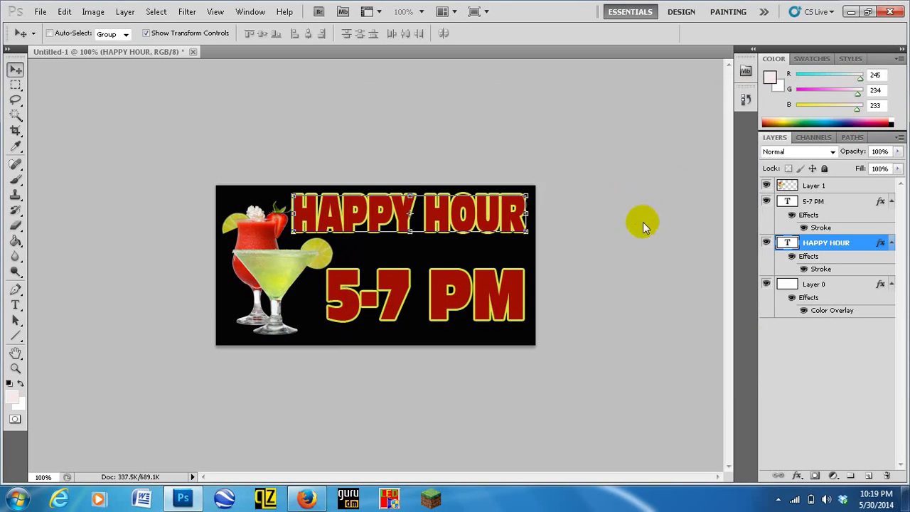
{"action": "left_click", "coordinate": [814, 370]}
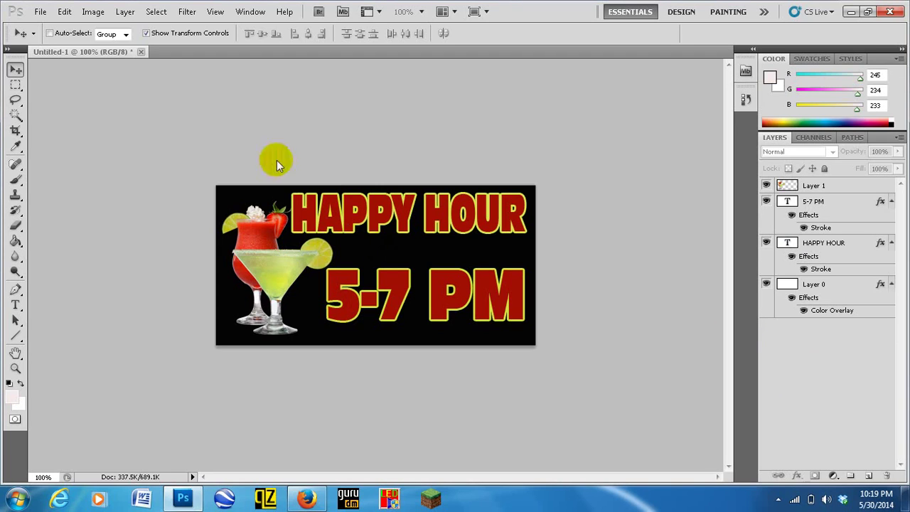
Save the happy hour design to the Desktop as a JPEG named TEST, accepting the JPEG options at quality 12
{"action": "left_click", "coordinate": [40, 11]}
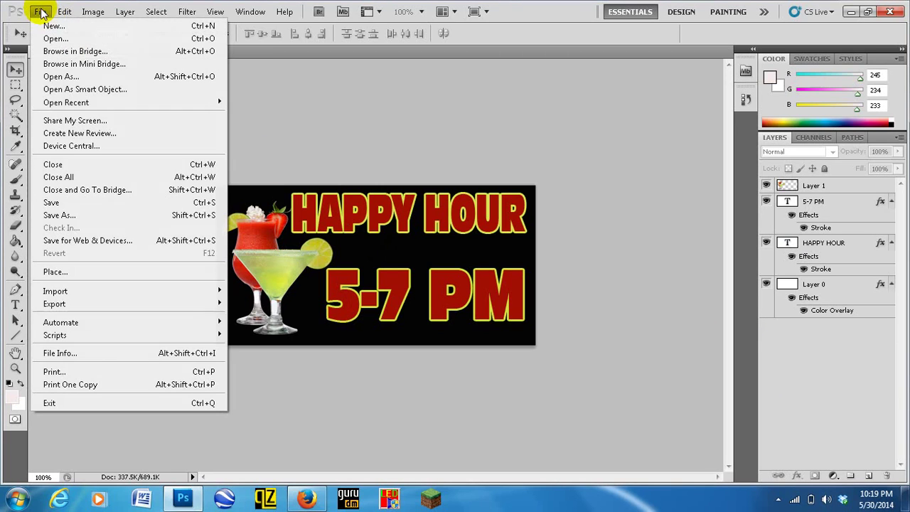
{"action": "left_click", "coordinate": [70, 216]}
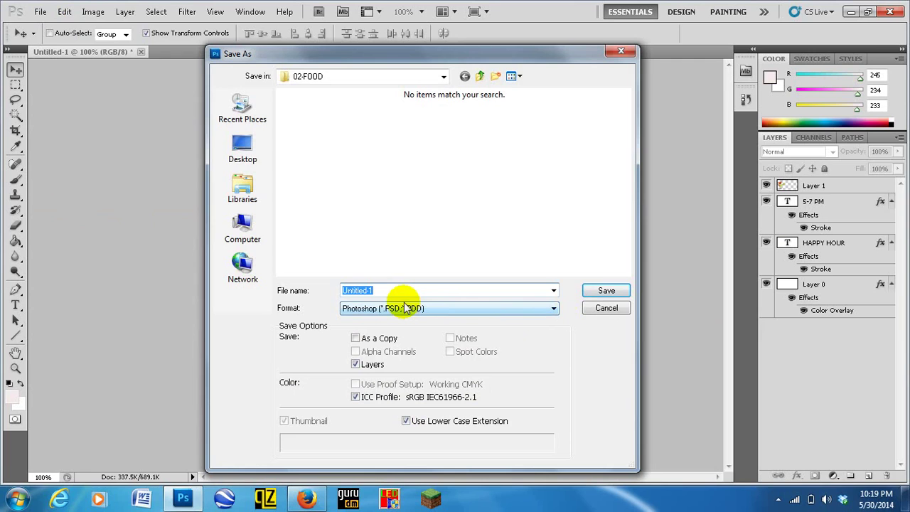
{"action": "left_click", "coordinate": [251, 162]}
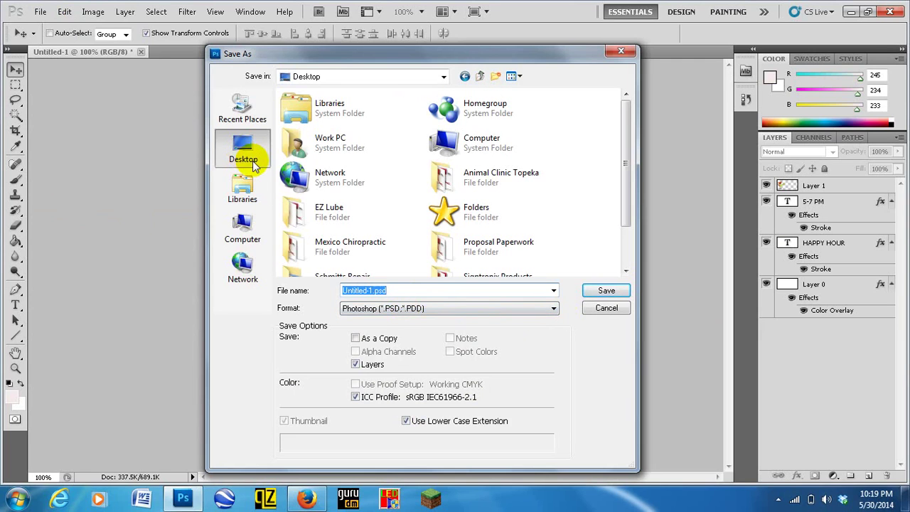
{"action": "left_click", "coordinate": [242, 113]}
{"action": "left_click", "coordinate": [246, 153]}
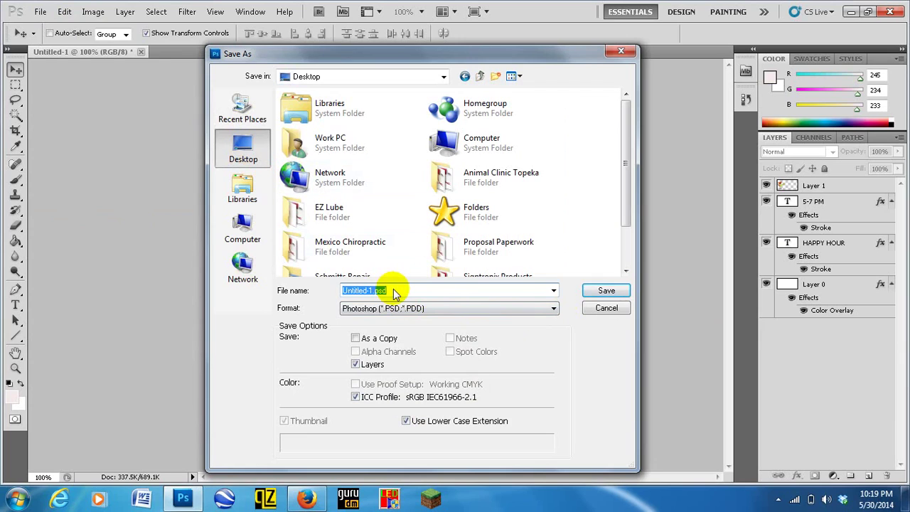
{"action": "type", "text": "TEST"}
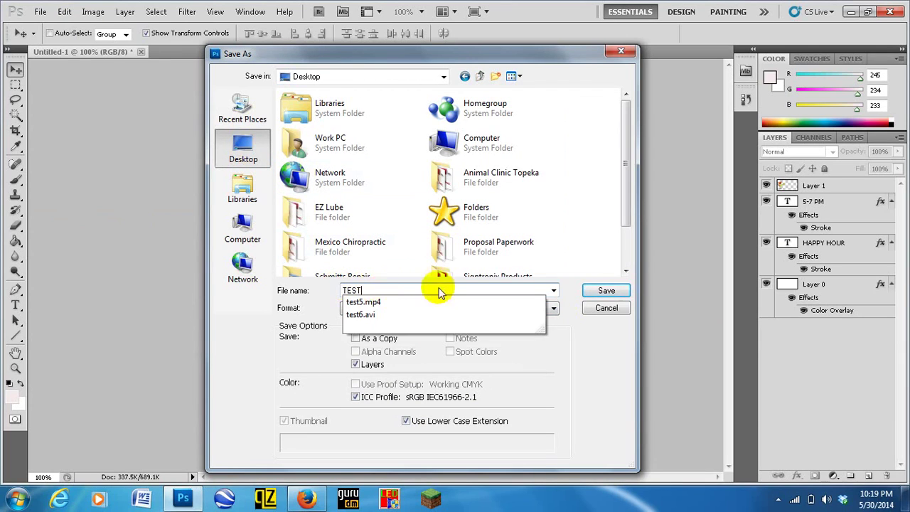
{"action": "left_click", "coordinate": [553, 308]}
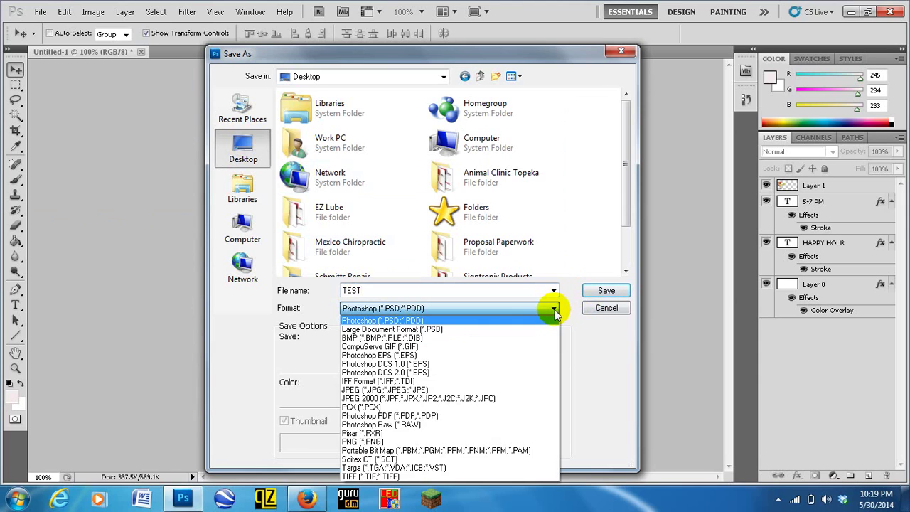
{"action": "left_click", "coordinate": [518, 394]}
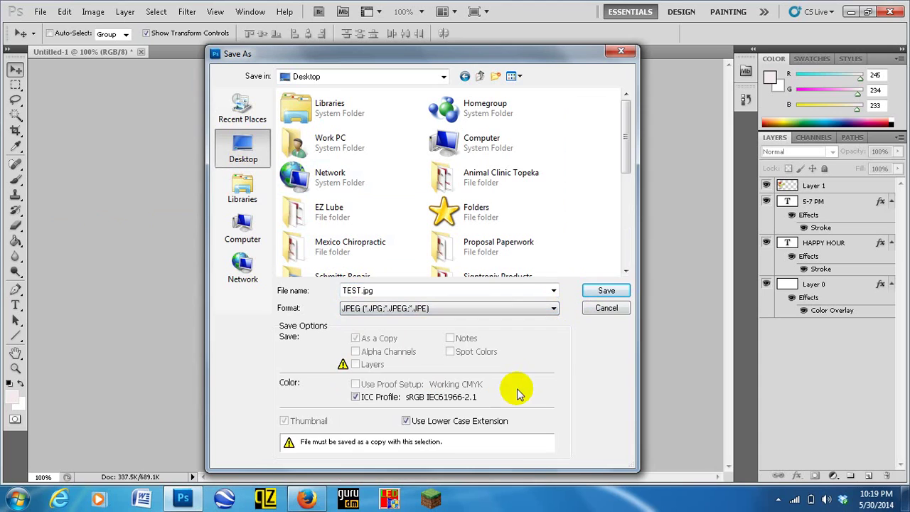
{"action": "left_click", "coordinate": [601, 292]}
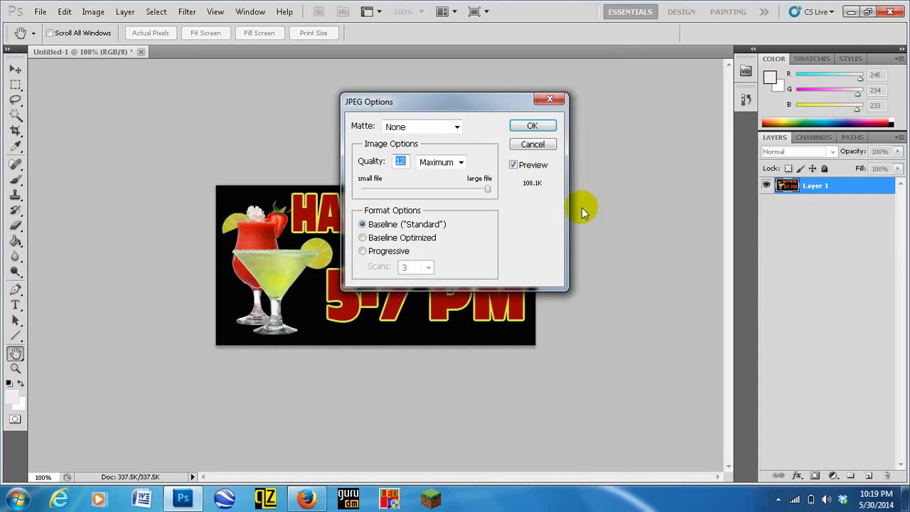
{"action": "left_click", "coordinate": [540, 127]}
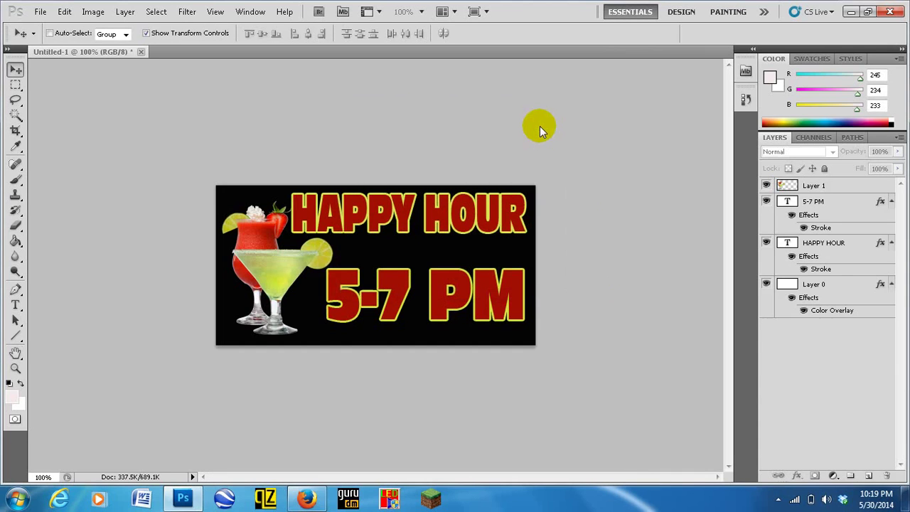
View the saved TEST image from the desktop, close the viewer and return to the design in Photoshop
{"action": "left_click", "coordinate": [849, 13]}
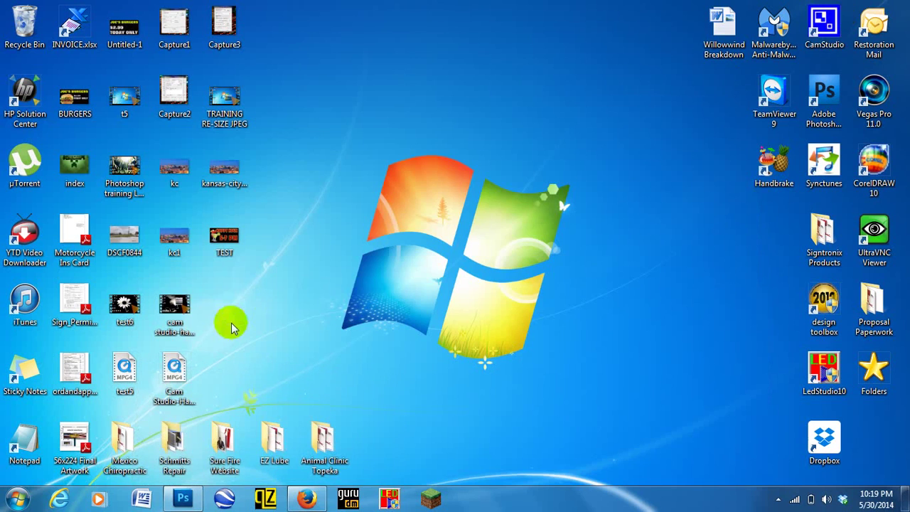
{"action": "double_click", "coordinate": [226, 241]}
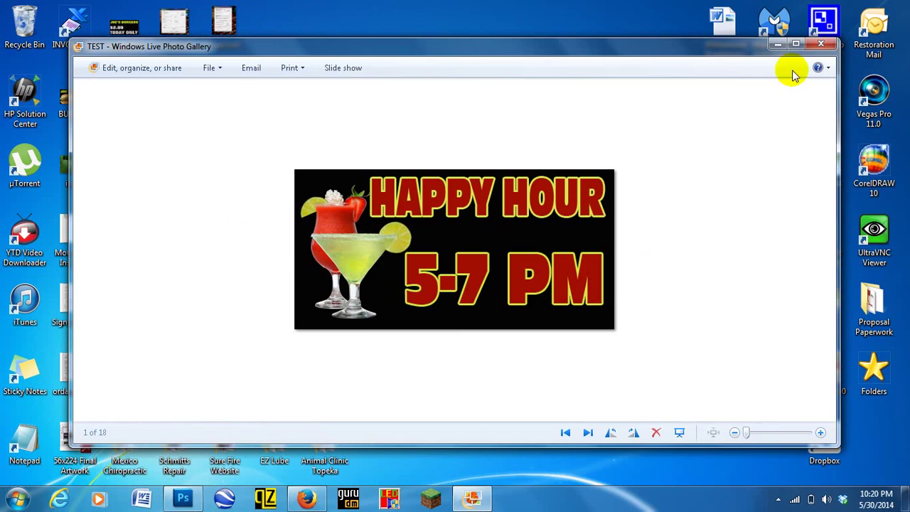
{"action": "left_click", "coordinate": [821, 45]}
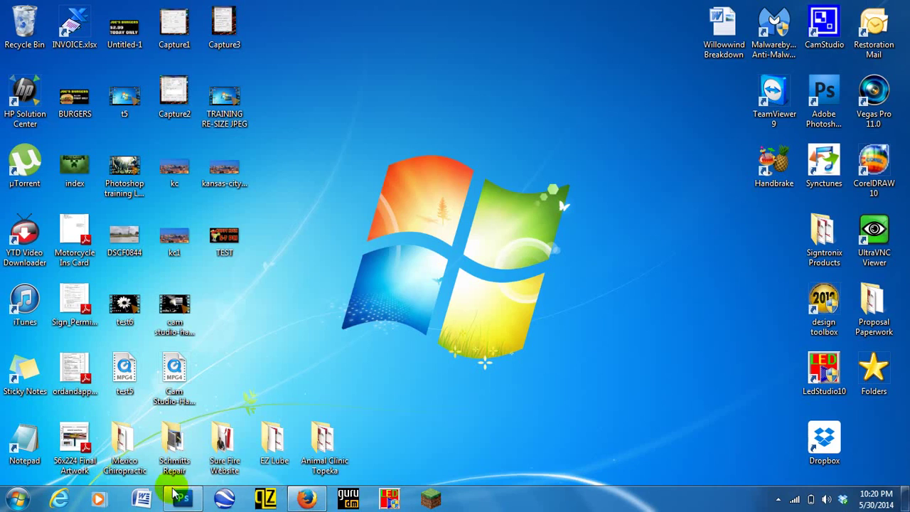
{"action": "left_click", "coordinate": [174, 492]}
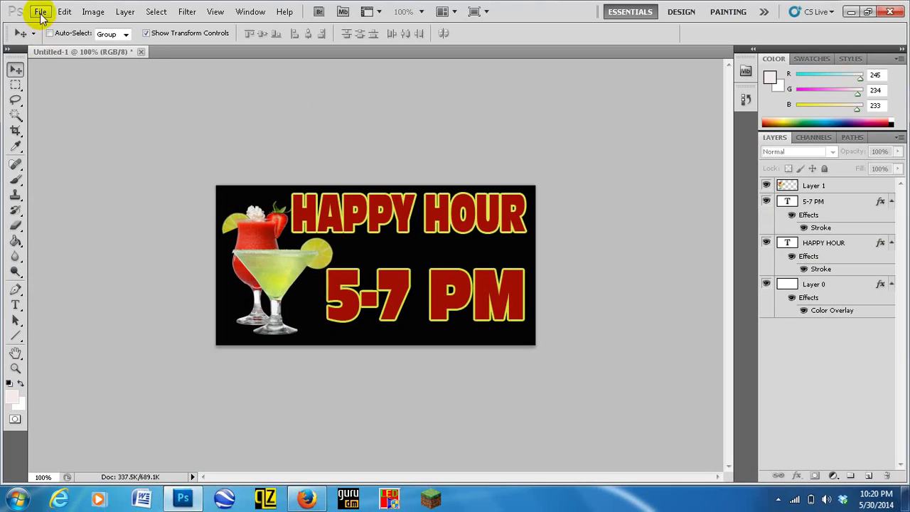
{"action": "left_click", "coordinate": [41, 12]}
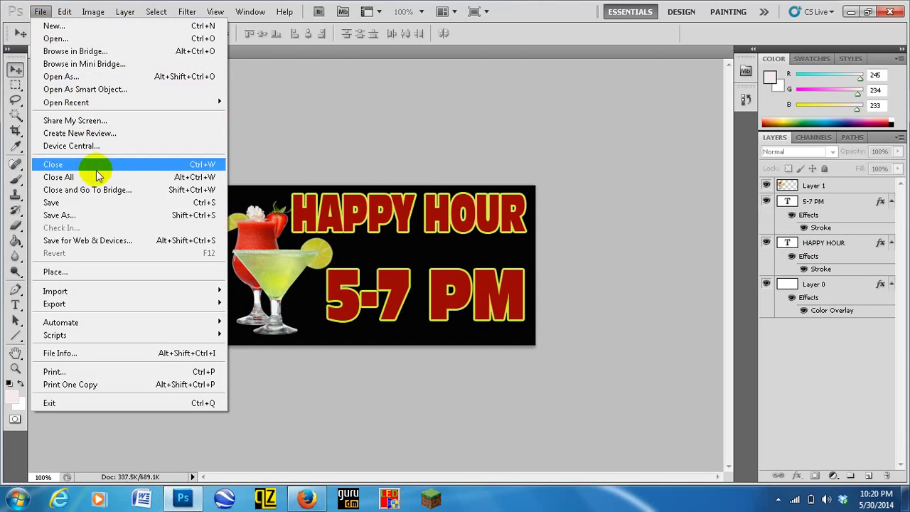
{"action": "left_click", "coordinate": [96, 213]}
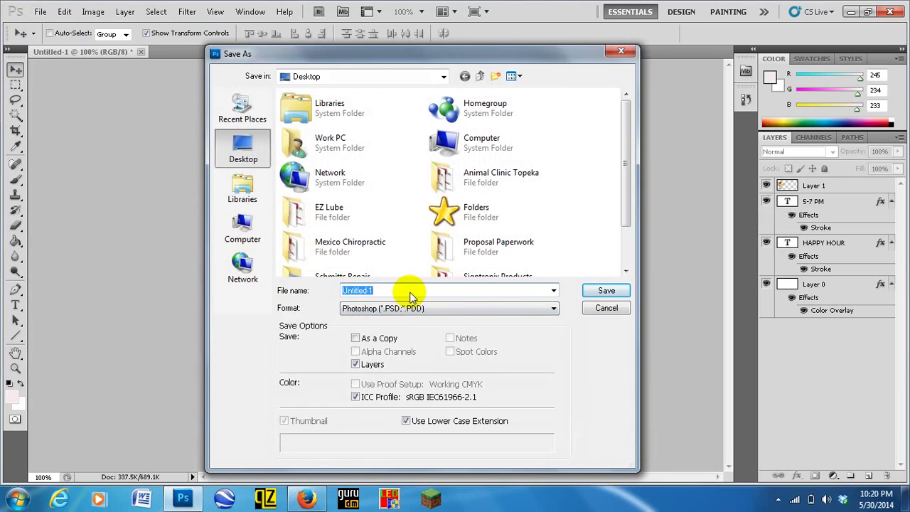
{"action": "left_click", "coordinate": [601, 309]}
{"action": "left_click", "coordinate": [455, 305]}
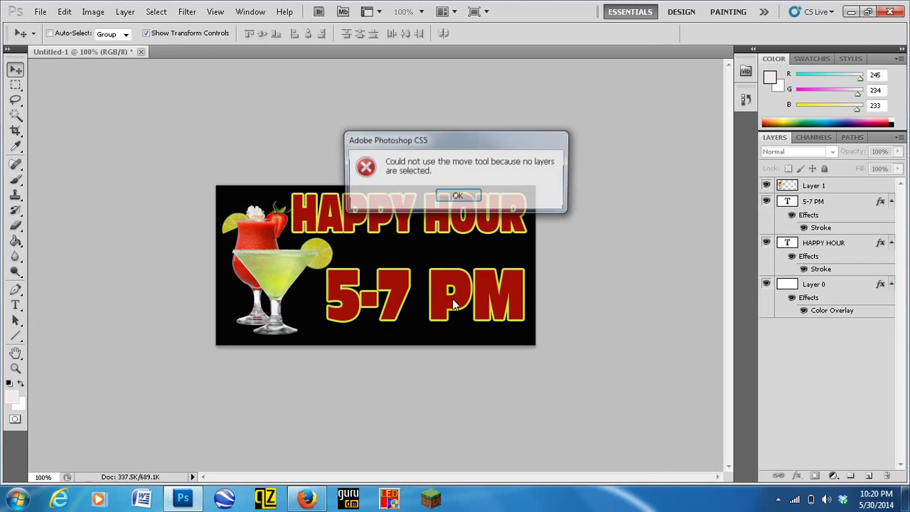
{"action": "left_click", "coordinate": [455, 195]}
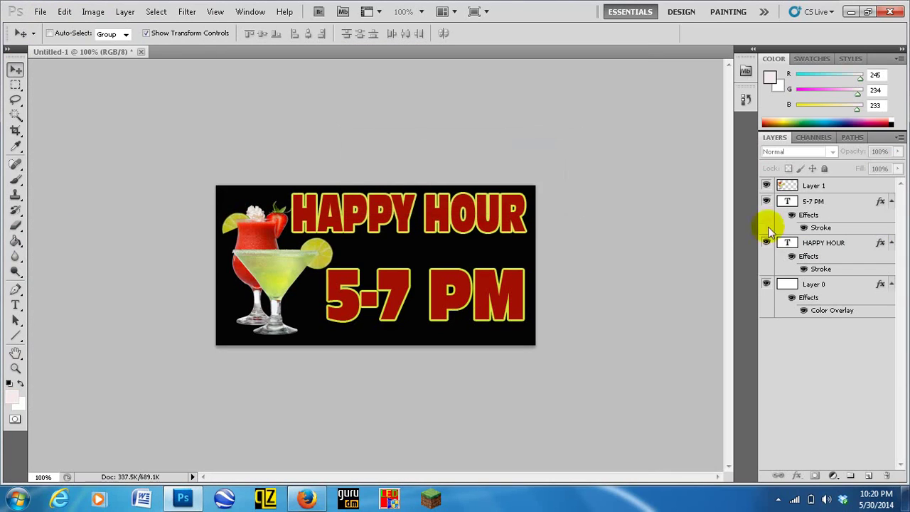
Move the HAPPY HOUR text slightly upward to about Y 40.7 px and apply the transform
{"action": "left_click", "coordinate": [816, 242]}
{"action": "key", "text": "ctrl+t"}
{"action": "mouse_move", "coordinate": [410, 213]}
{"action": "left_mouse_down"}
{"action": "mouse_move", "coordinate": [444, 213]}
{"action": "mouse_move", "coordinate": [411, 212]}
{"action": "left_mouse_up"}
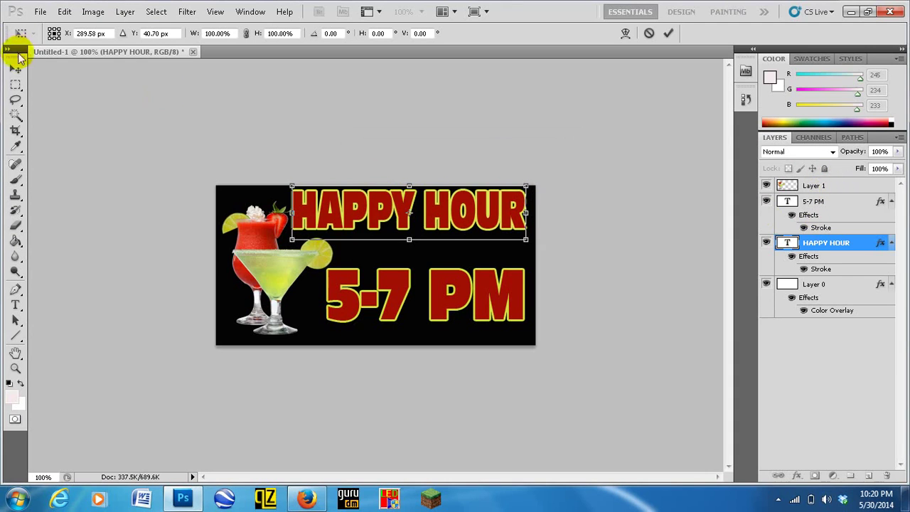
{"action": "left_click", "coordinate": [18, 69]}
{"action": "left_click", "coordinate": [416, 196]}
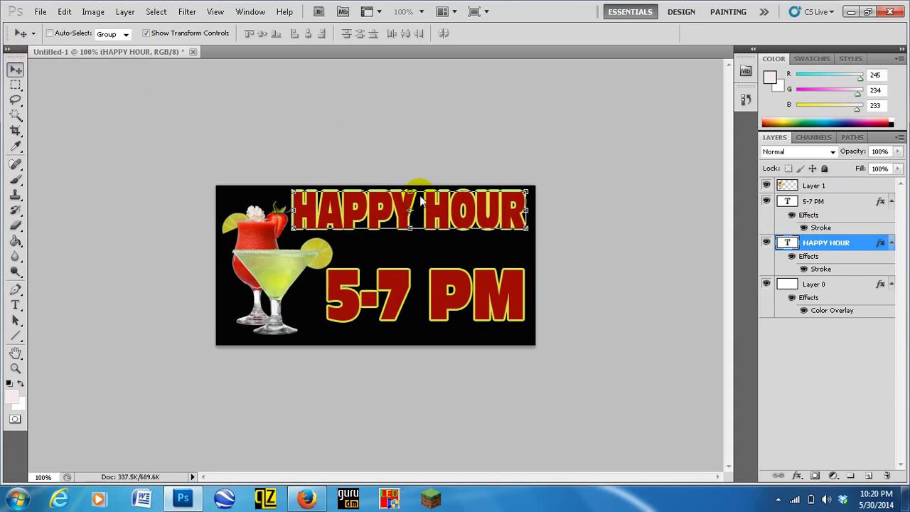
Delete Layer 1, which holds the drinks picture, from the happy hour design
{"action": "left_click", "coordinate": [854, 185]}
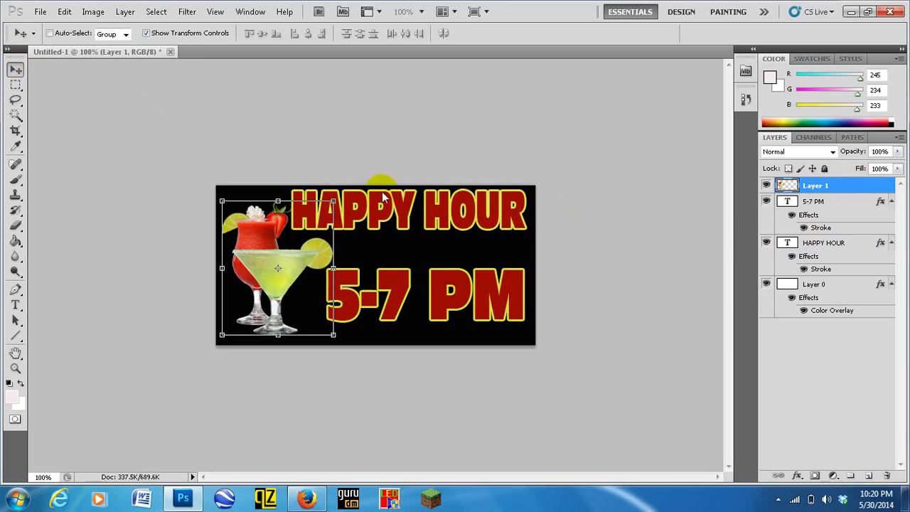
{"action": "left_click", "coordinate": [852, 185]}
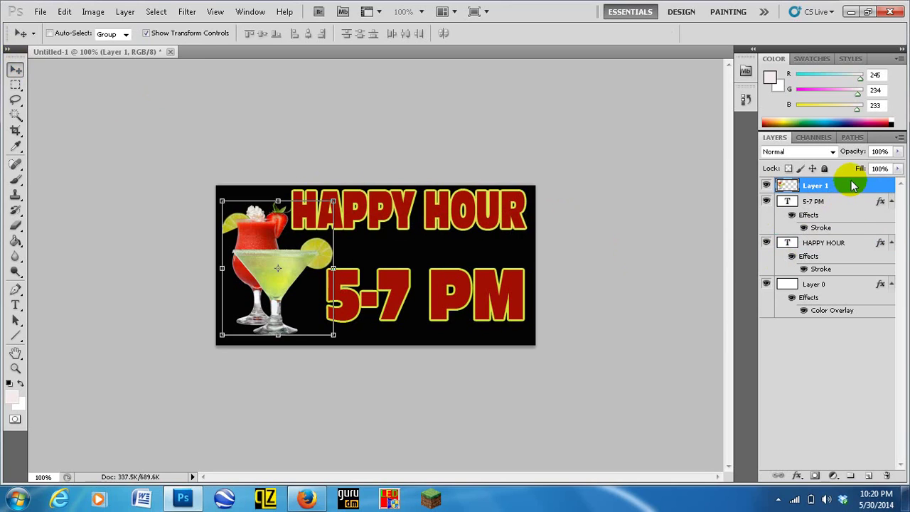
{"action": "left_click_drag", "start_coordinate": [854, 185], "coordinate": [887, 477]}
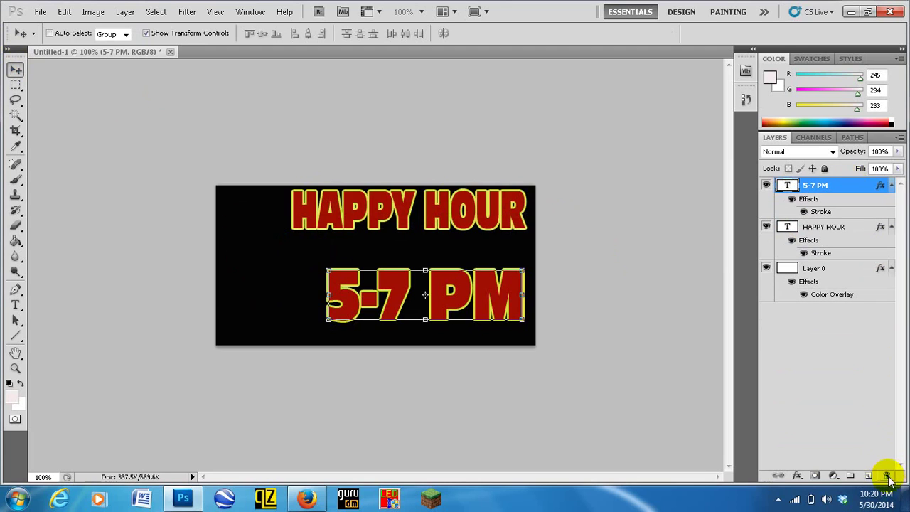
Stretch the 5-7 PM text leftward to about 150% width so it spans the sign, and apply the transform
{"action": "left_click", "coordinate": [620, 376]}
{"action": "left_click_drag", "start_coordinate": [325, 322], "coordinate": [226, 325]}
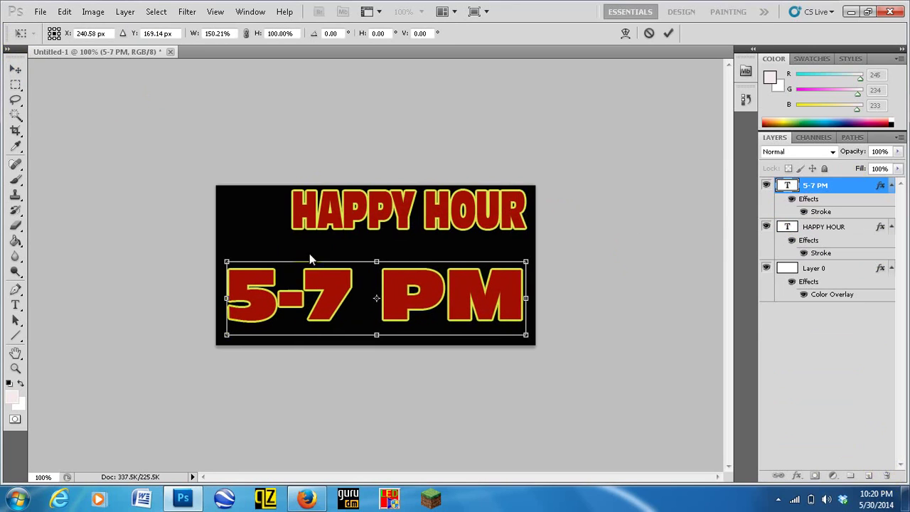
{"action": "left_click", "coordinate": [14, 69]}
{"action": "left_click", "coordinate": [412, 197]}
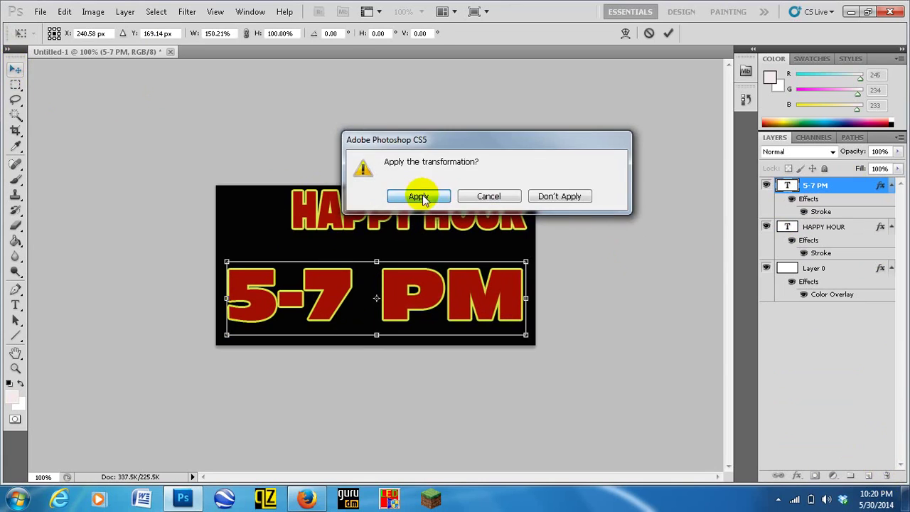
{"action": "left_click", "coordinate": [859, 227]}
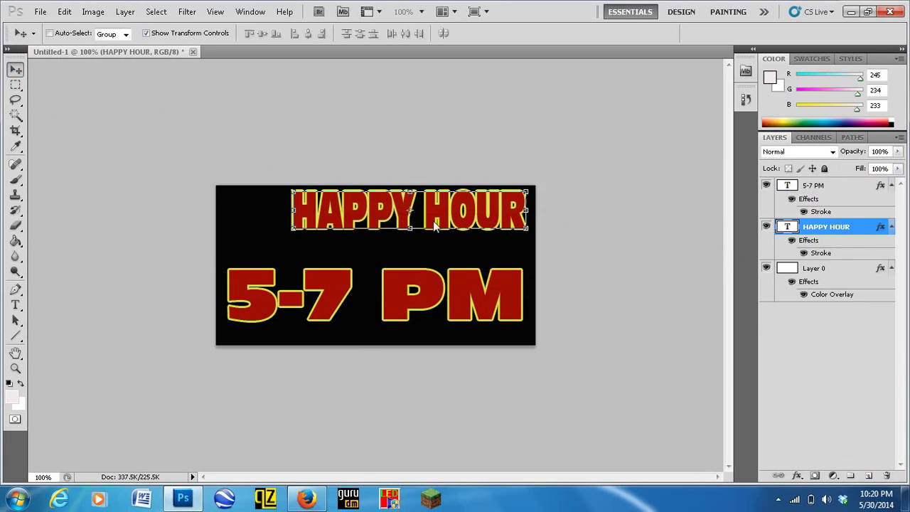
{"action": "left_click", "coordinate": [855, 237]}
{"action": "left_click", "coordinate": [859, 189]}
{"action": "left_click", "coordinate": [869, 227]}
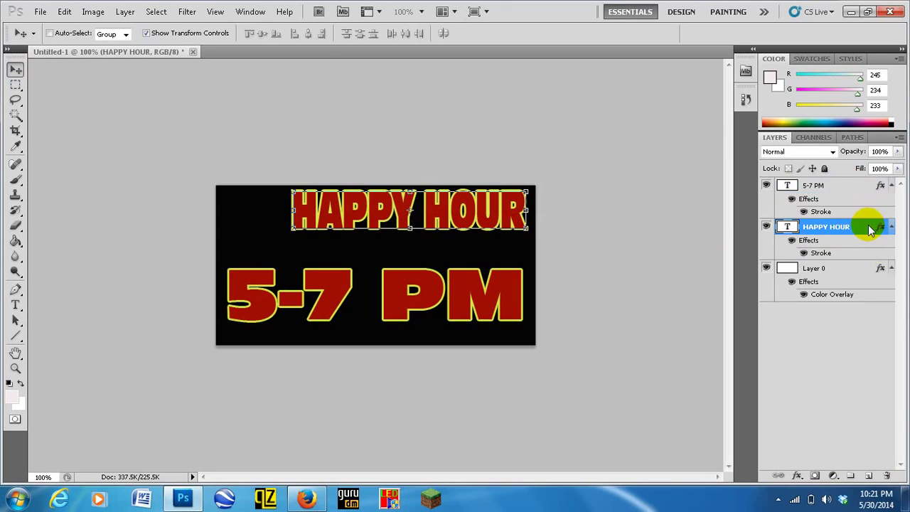
{"action": "left_click", "coordinate": [871, 274]}
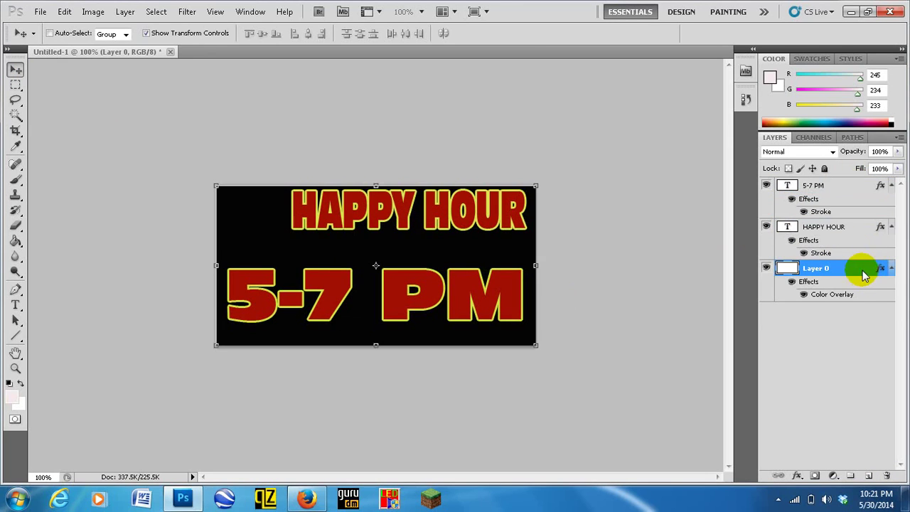
{"action": "left_click", "coordinate": [865, 229]}
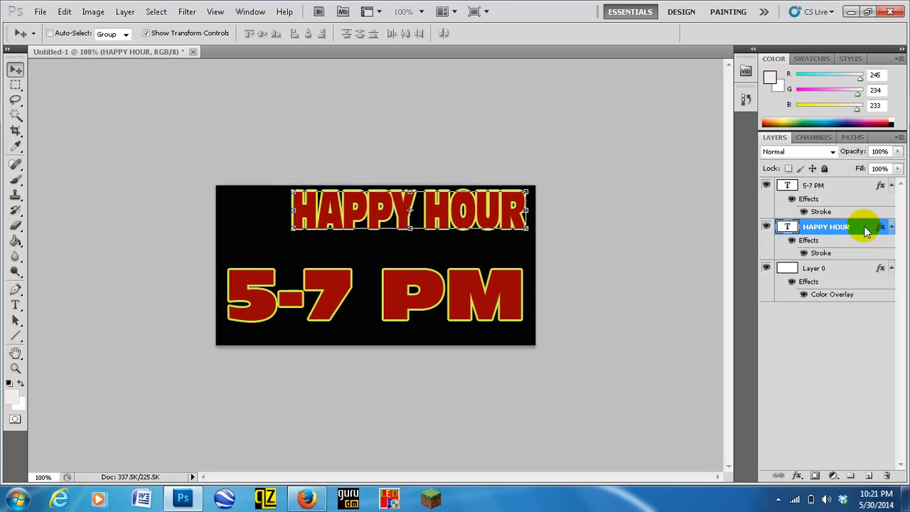
{"action": "left_click", "coordinate": [867, 189]}
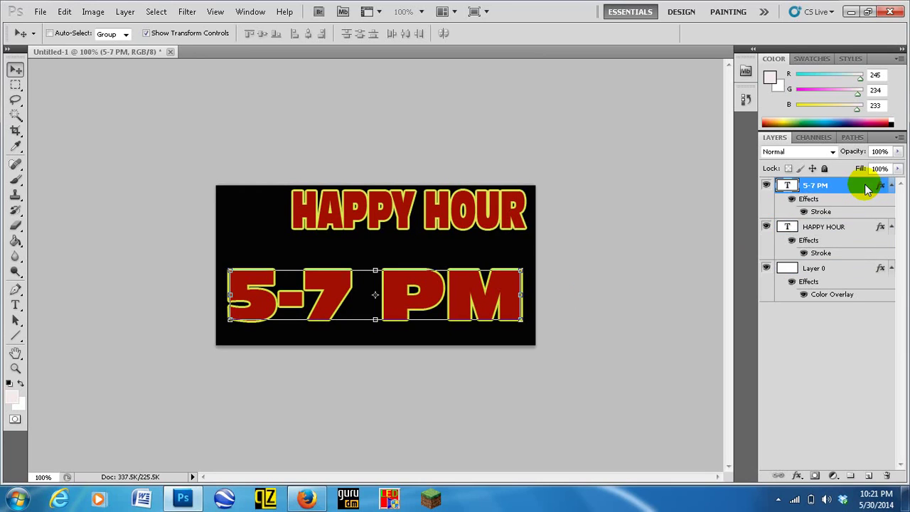
Stretch the HAPPY HOUR text leftward to about 128% width, move it down to about Y 64 px, and apply the transform
{"action": "left_click", "coordinate": [863, 225]}
{"action": "left_click_drag", "start_coordinate": [292, 228], "coordinate": [225, 243]}
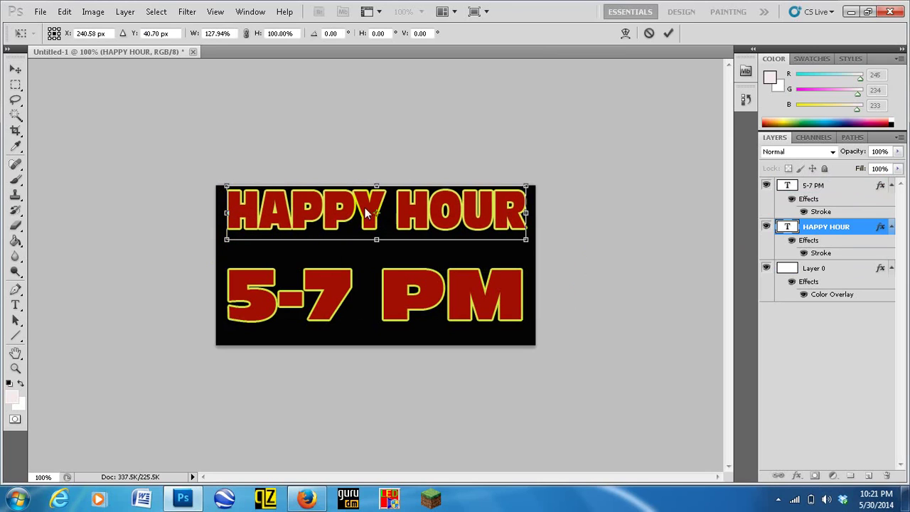
{"action": "left_click_drag", "start_coordinate": [369, 214], "coordinate": [370, 227]}
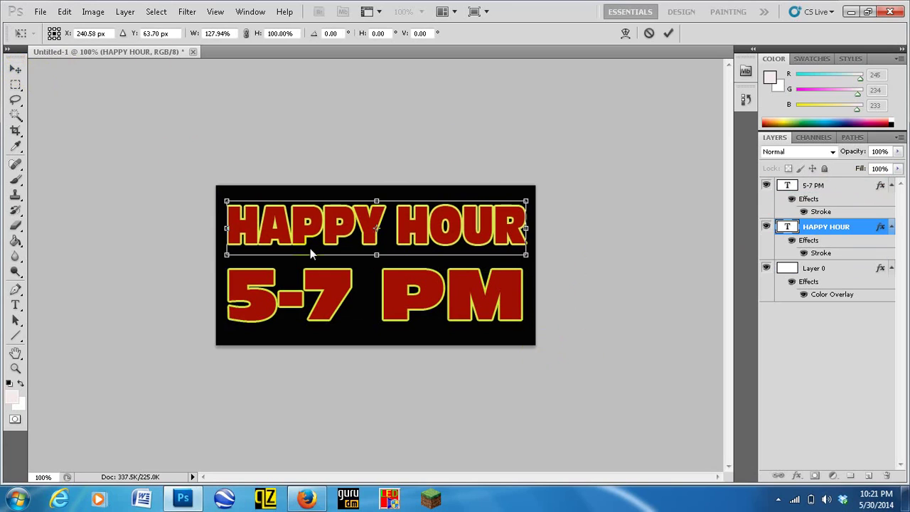
{"action": "left_click", "coordinate": [16, 70]}
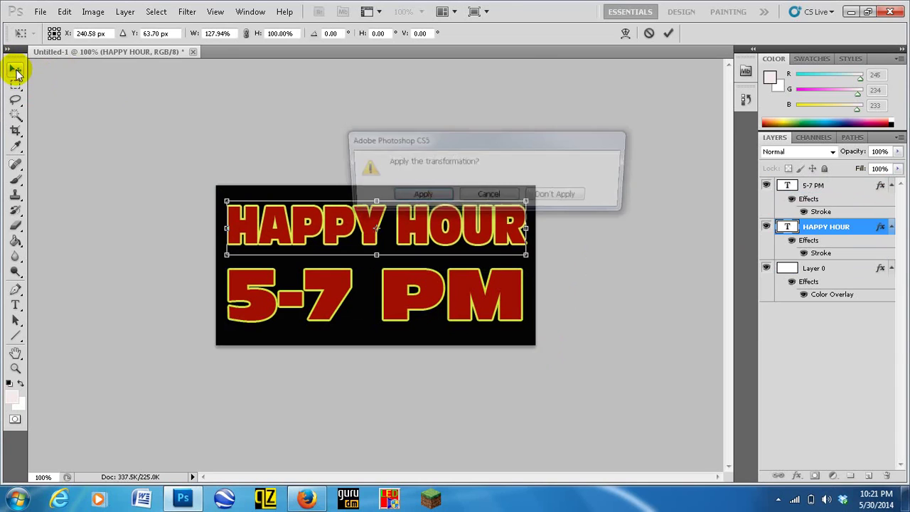
{"action": "left_click", "coordinate": [414, 193]}
Save a copy of the text-only happy hour design to the Desktop as a JPEG named TEST1, accepting the JPEG options
{"action": "left_click", "coordinate": [41, 12]}
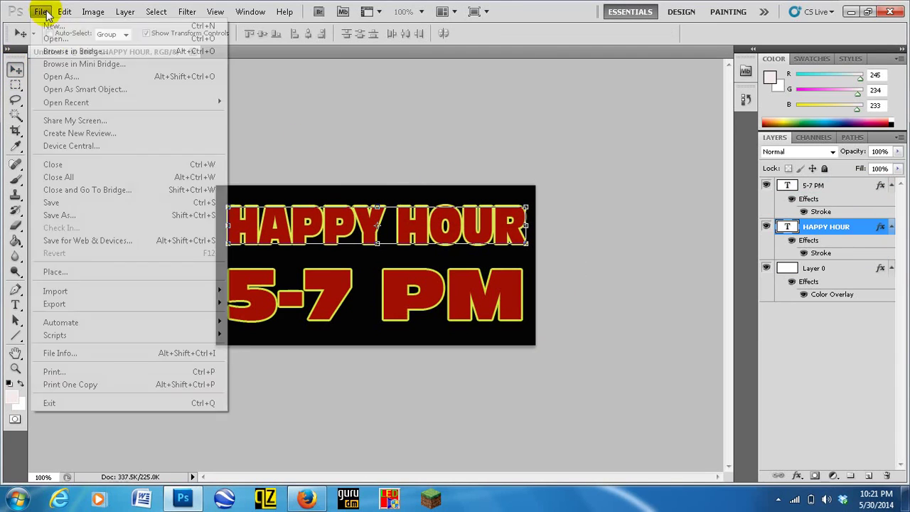
{"action": "left_click", "coordinate": [110, 215]}
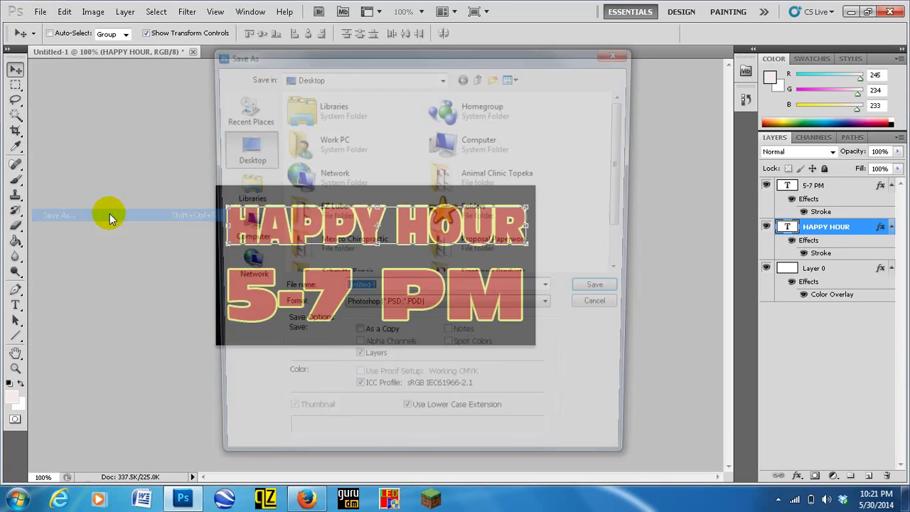
{"action": "left_click", "coordinate": [554, 308]}
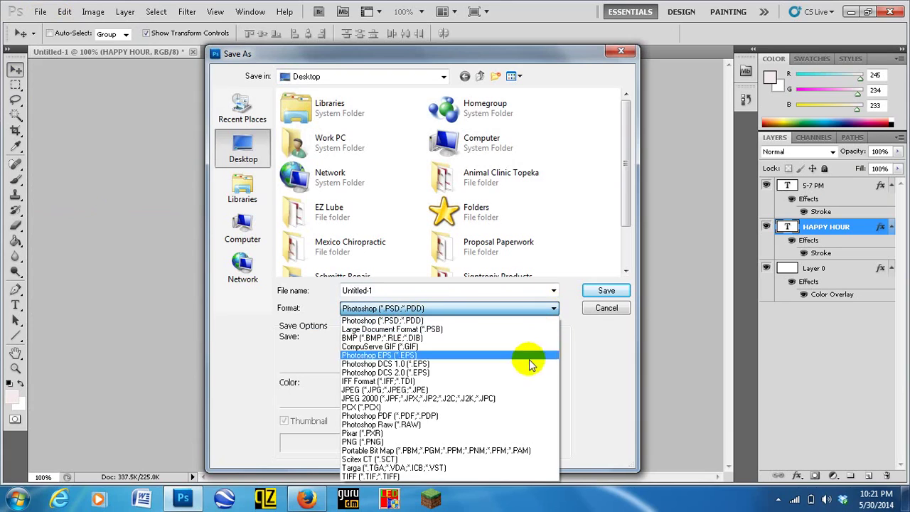
{"action": "left_click", "coordinate": [529, 391]}
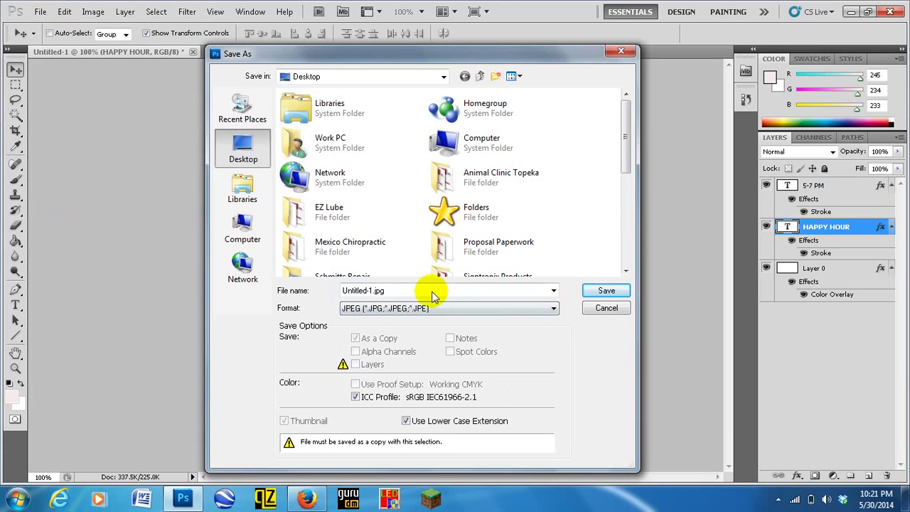
{"action": "left_click_drag", "start_coordinate": [432, 290], "coordinate": [279, 269]}
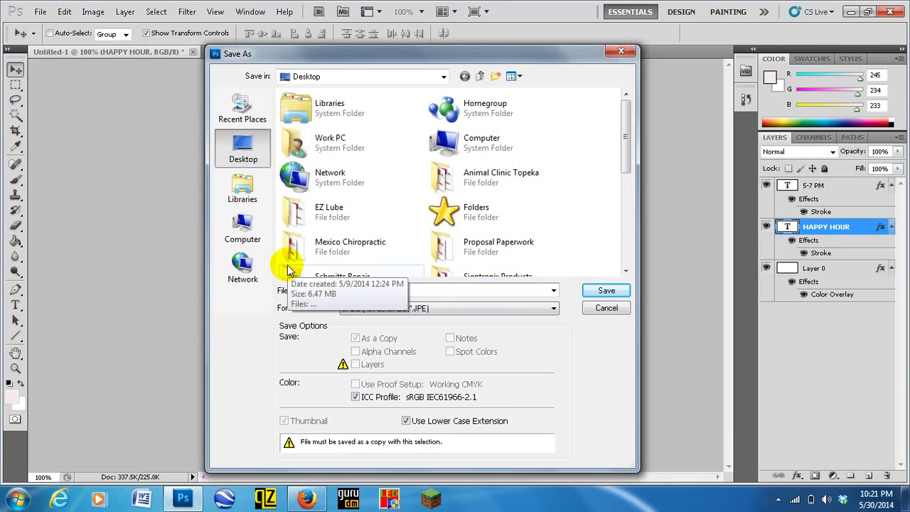
{"action": "type", "text": "test1"}
{"action": "left_click", "coordinate": [243, 199]}
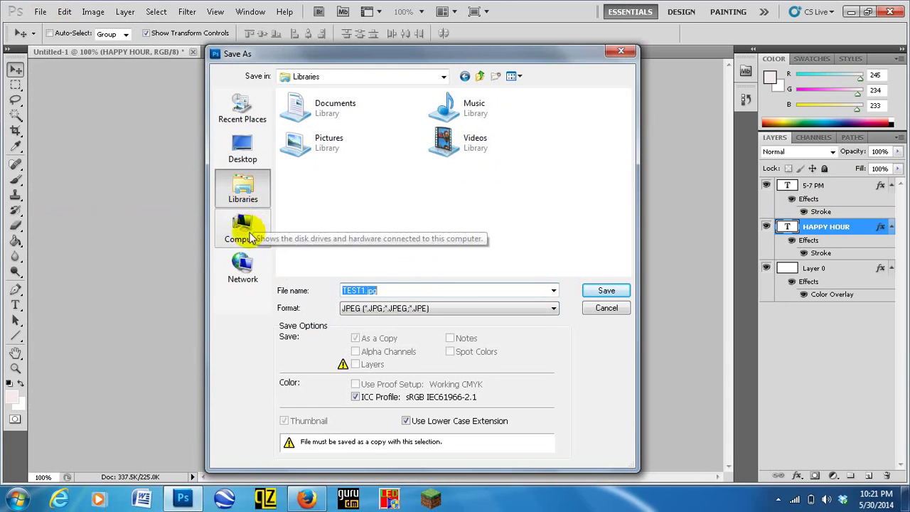
{"action": "left_click", "coordinate": [243, 226]}
{"action": "left_click", "coordinate": [242, 144]}
{"action": "left_click", "coordinate": [613, 288]}
{"action": "left_click", "coordinate": [533, 126]}
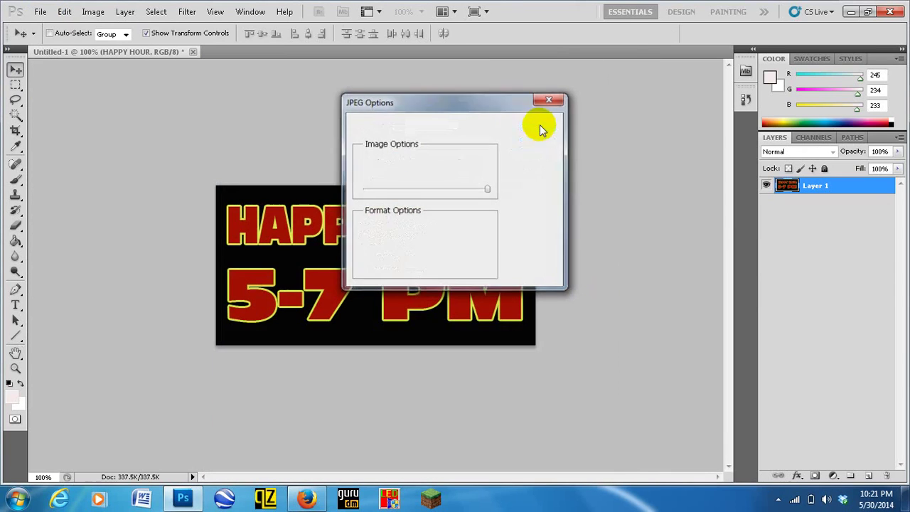
Minimize Photoshop, open the TEST1 image from the desktop to check the saved design, and close the viewer
{"action": "left_click", "coordinate": [850, 12]}
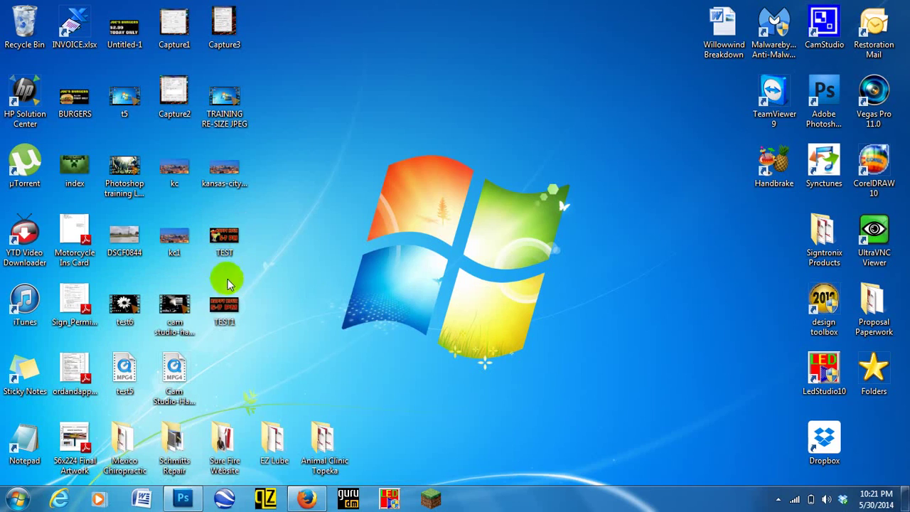
{"action": "double_click", "coordinate": [224, 304]}
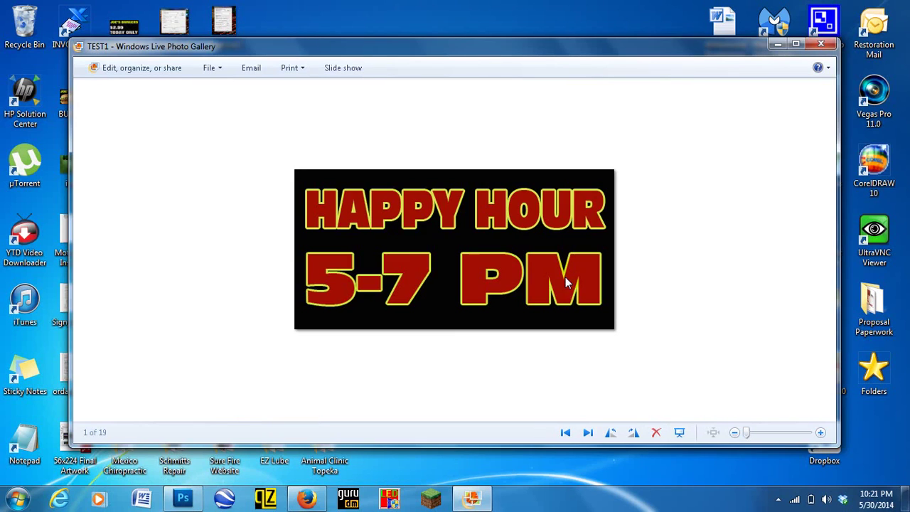
{"action": "left_click", "coordinate": [666, 265]}
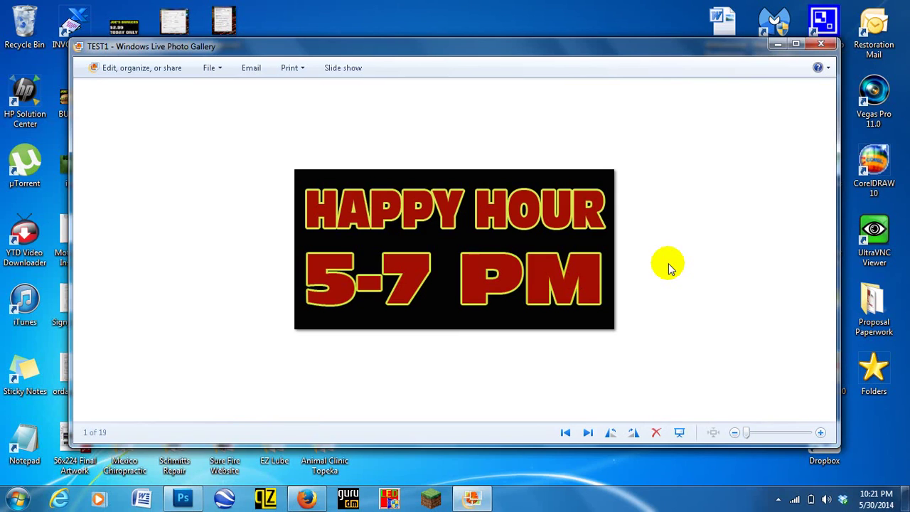
{"action": "left_click", "coordinate": [818, 45]}
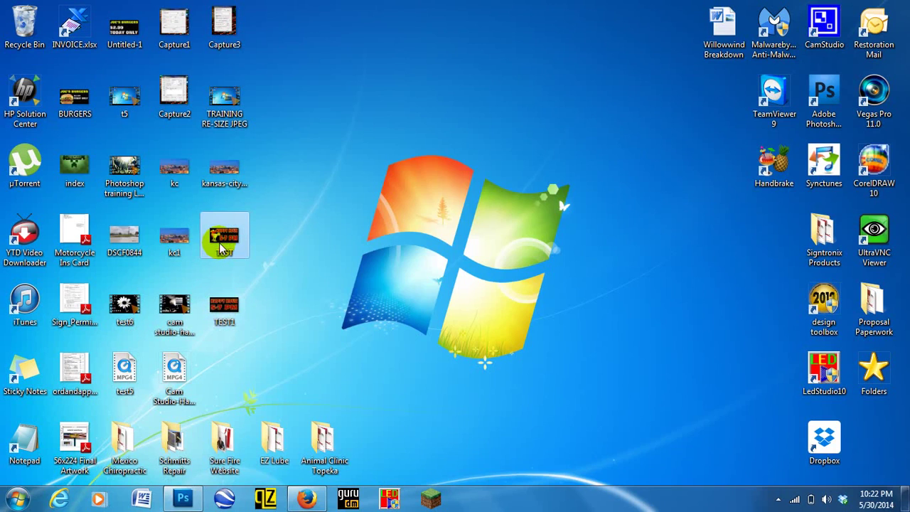
Compare the TEST and TEST1 image files on the desktop as the two alternating happy hour sign images
{"action": "left_click", "coordinate": [238, 220]}
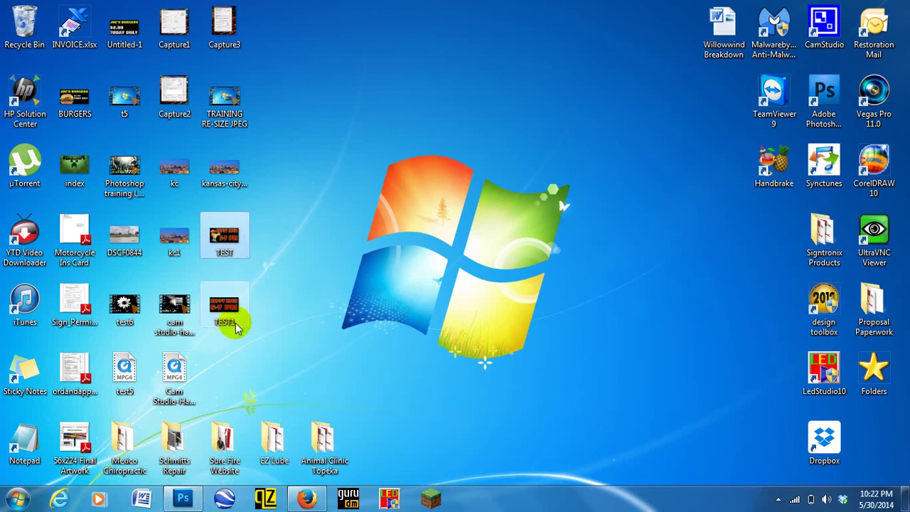
{"action": "left_click", "coordinate": [229, 312]}
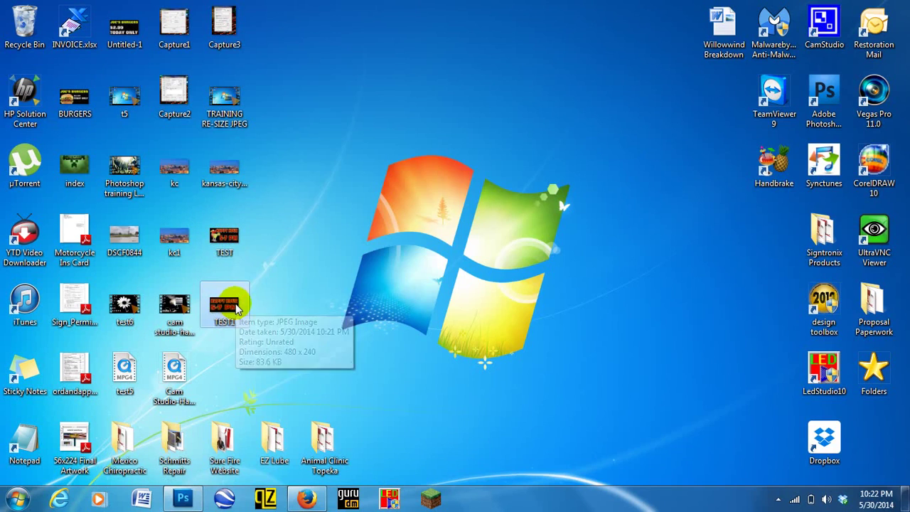
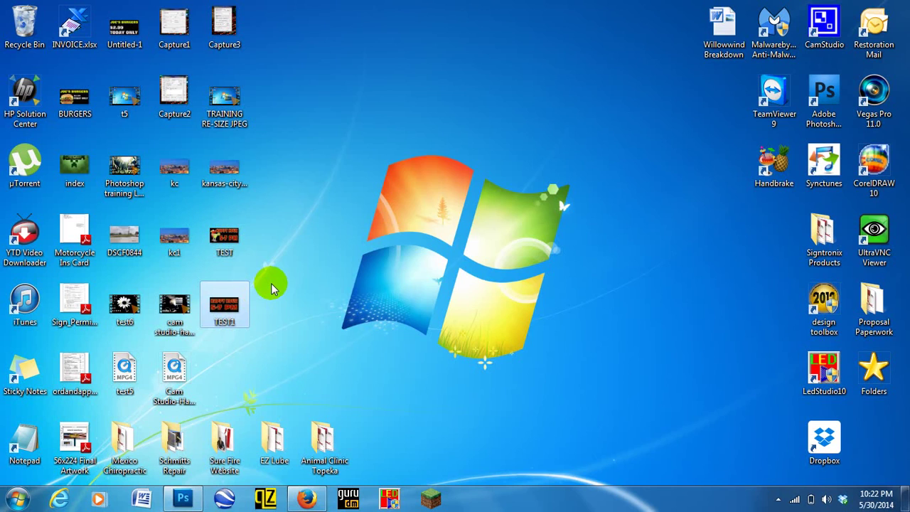
{"action": "left_click", "coordinate": [233, 241]}
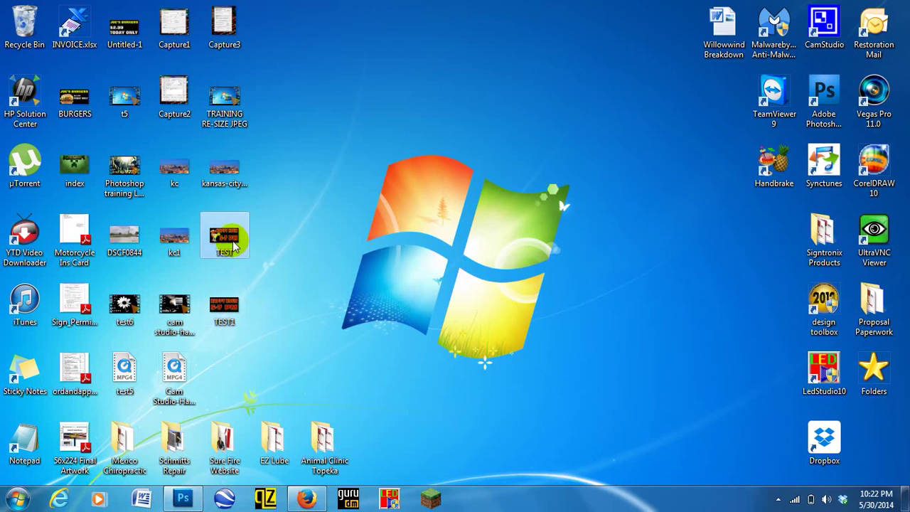
{"action": "left_click", "coordinate": [219, 306]}
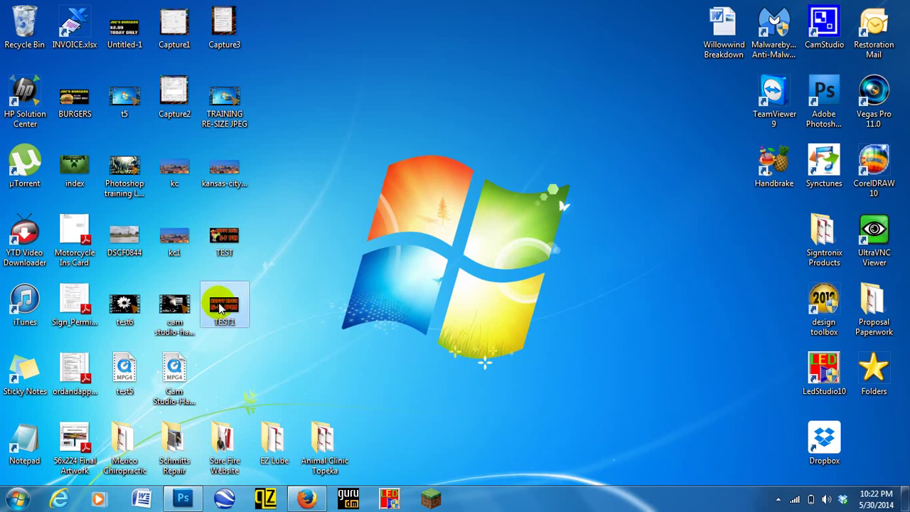
{"action": "left_click", "coordinate": [220, 243]}
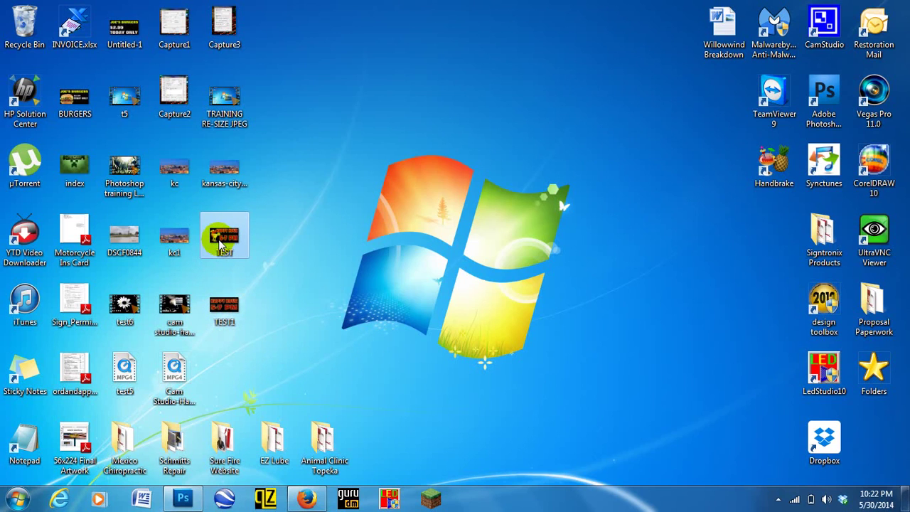
{"action": "left_click", "coordinate": [226, 298]}
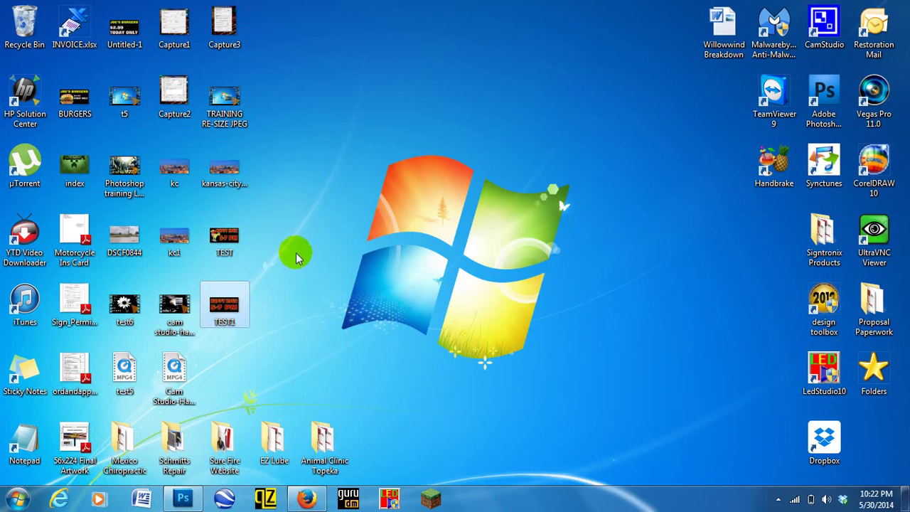
{"action": "left_click", "coordinate": [227, 242]}
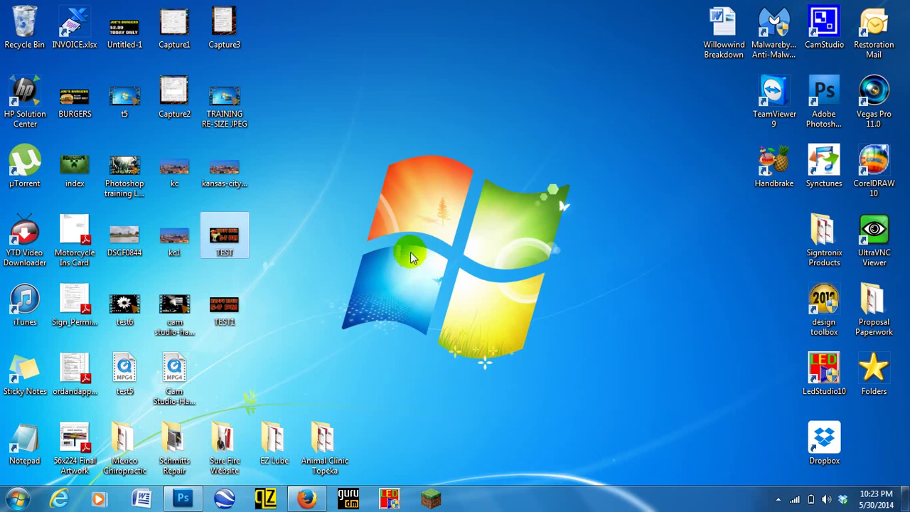
Switch back to Photoshop and return to the happy hour design
{"action": "left_click", "coordinate": [181, 499]}
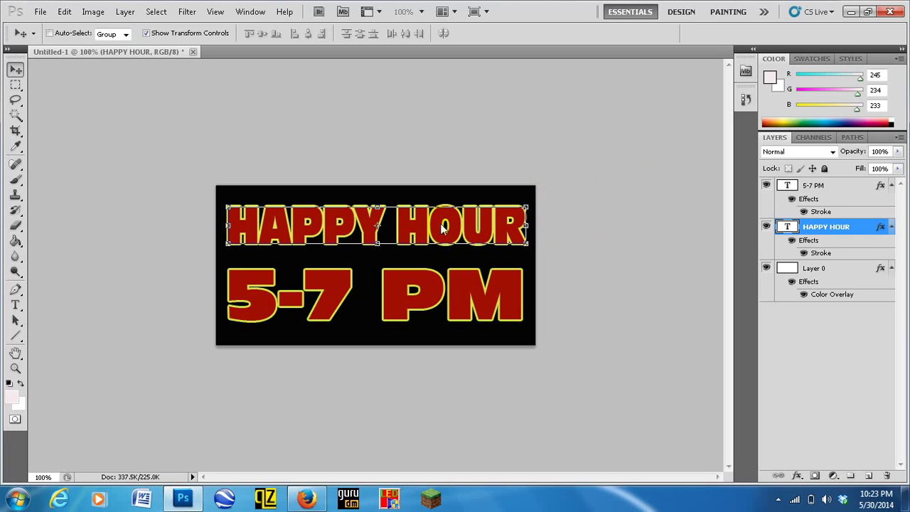
{"action": "left_click", "coordinate": [524, 228]}
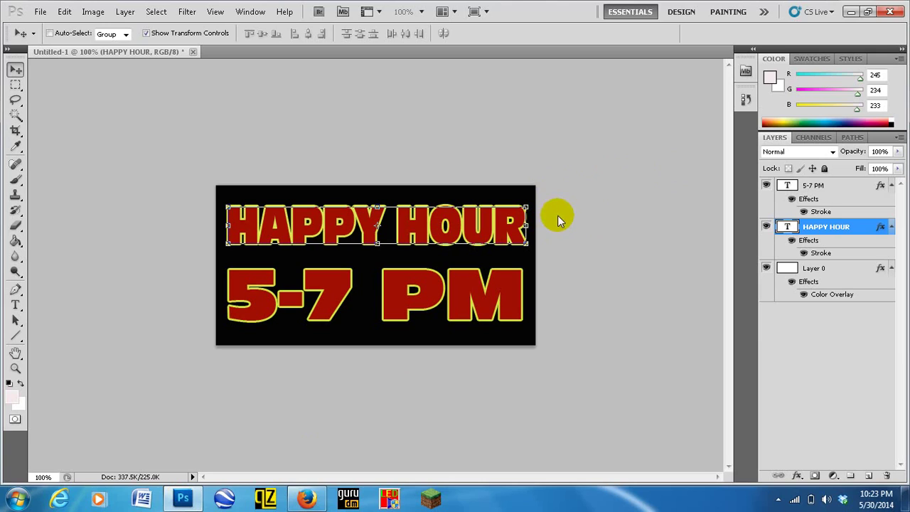